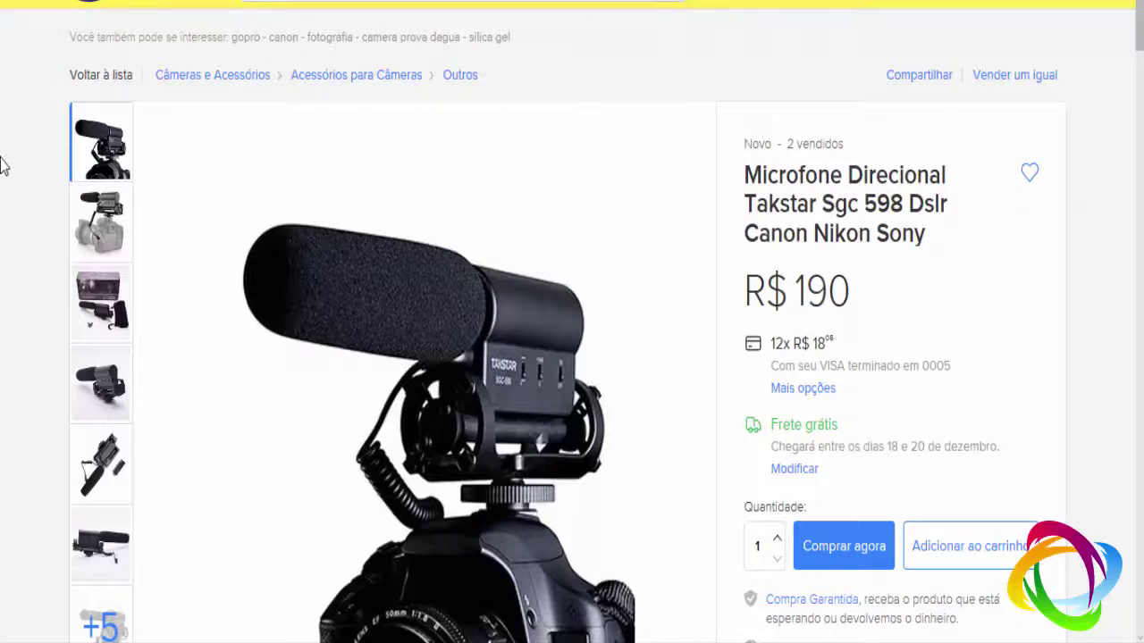
- Scroll down through the channel's uploads and back up to the top
scroll(944, 319, down, 3)
scroll(684, 334, down, 3)
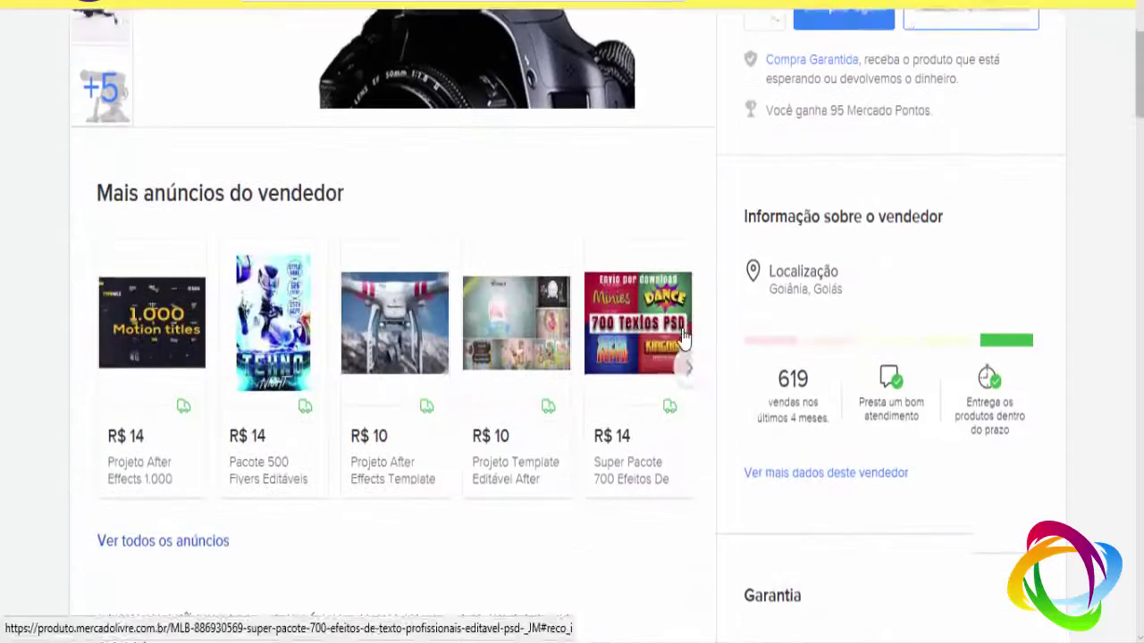
scroll(684, 334, down, 4)
scroll(684, 334, down, 4)
scroll(567, 345, up, 3)
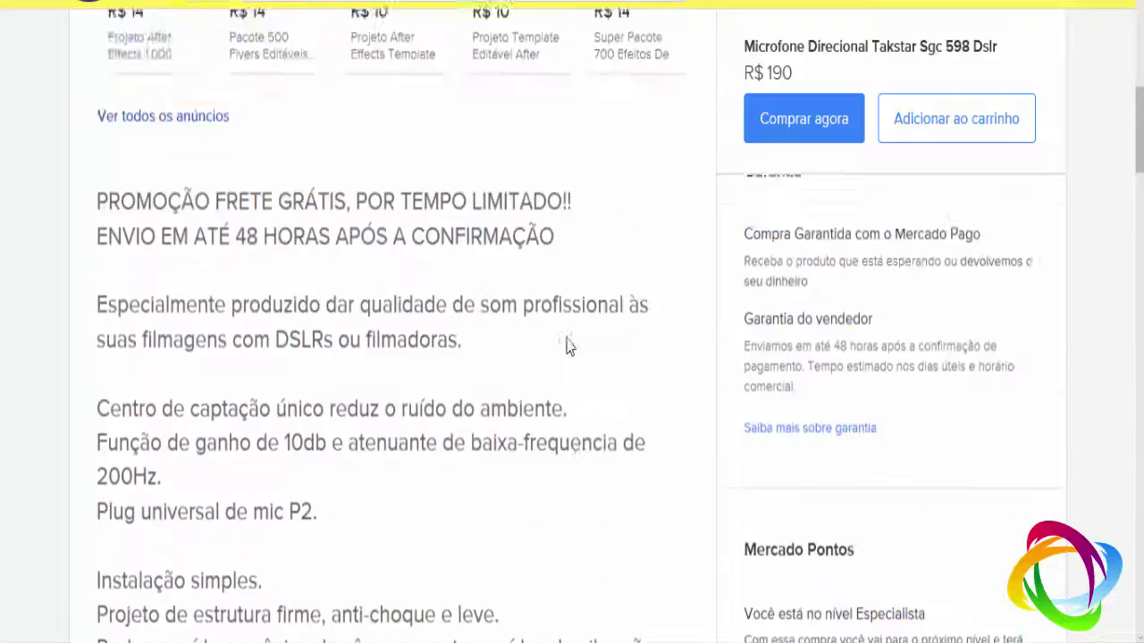
scroll(567, 345, up, 1)
scroll(566, 347, down, 4)
scroll(567, 347, down, 2)
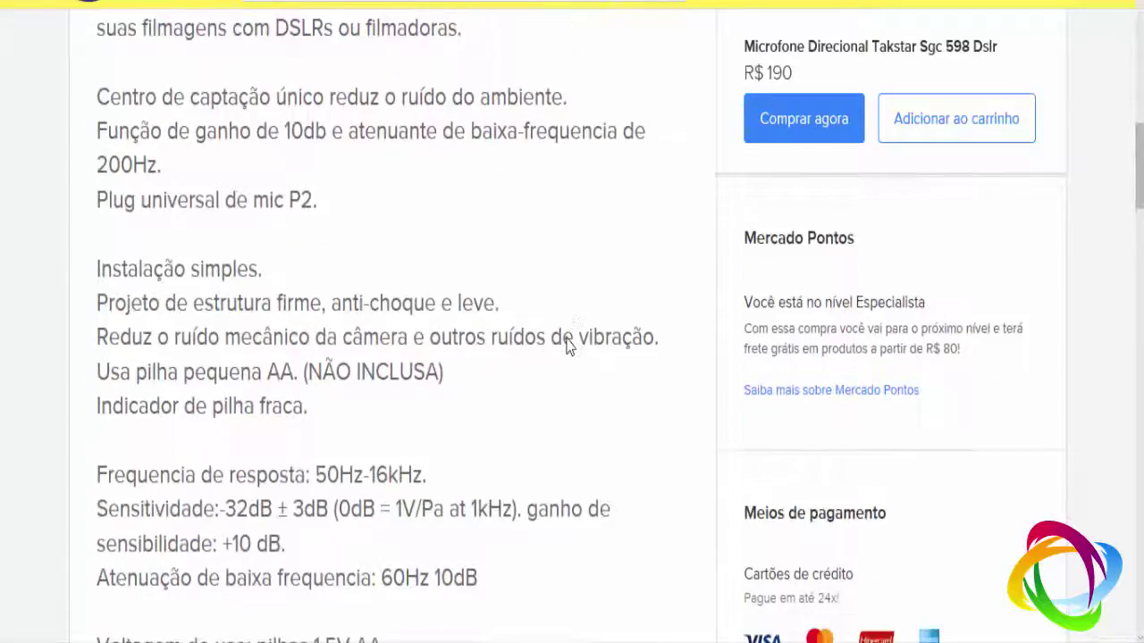
scroll(567, 347, down, 2)
scroll(566, 346, down, 1)
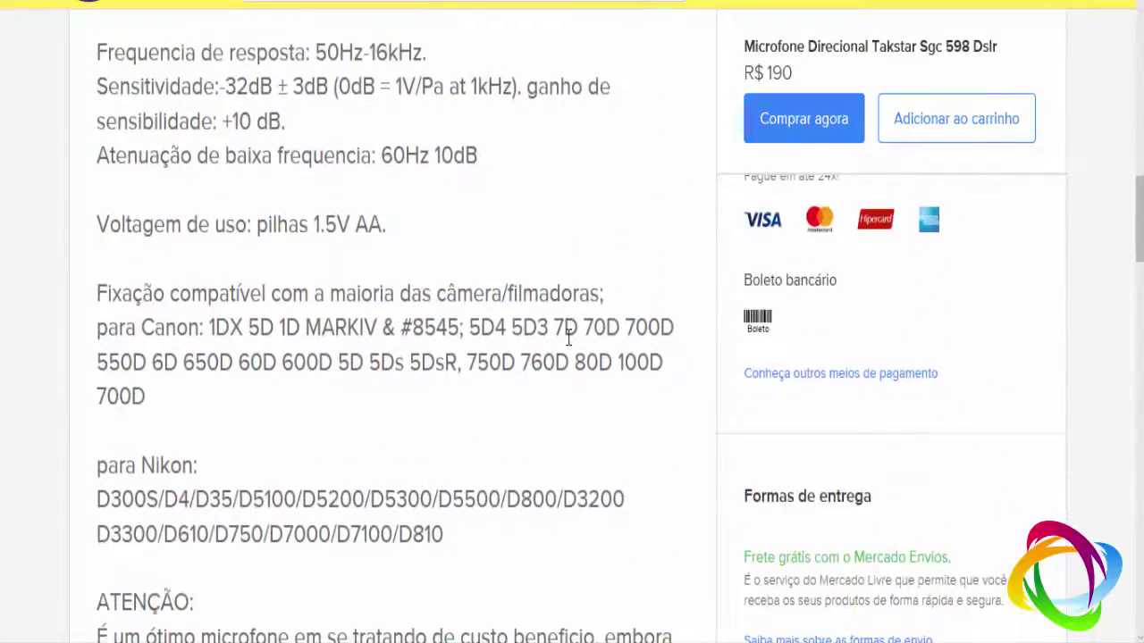
scroll(567, 342, down, 3)
scroll(568, 336, up, 1)
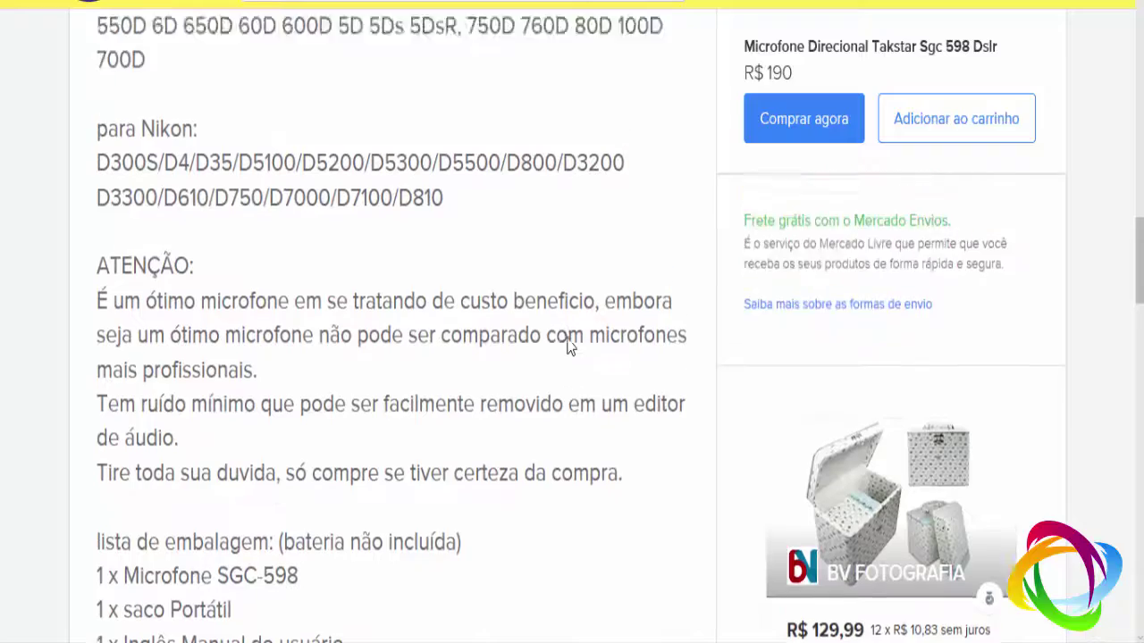
scroll(568, 339, down, 2)
scroll(568, 341, up, 2)
scroll(568, 346, up, 4)
scroll(567, 347, up, 5)
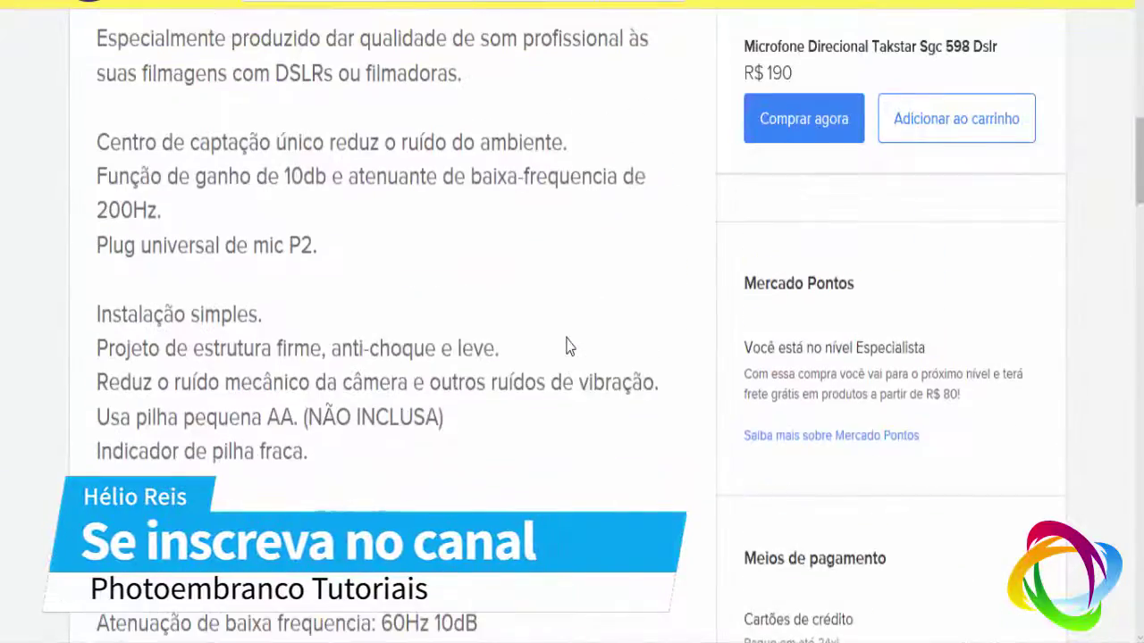
scroll(567, 346, up, 5)
scroll(567, 347, up, 4)
scroll(566, 347, up, 4)
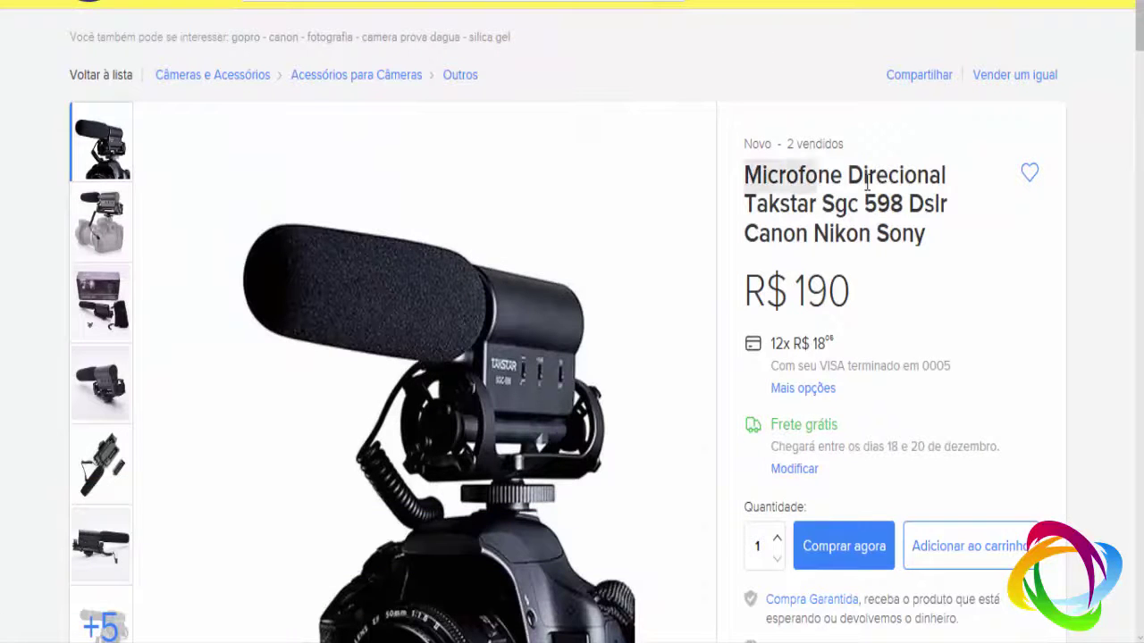
- Highlight the microphone's product title, then deselect it and browse a little further
drag(866, 183, 931, 232)
click(913, 267)
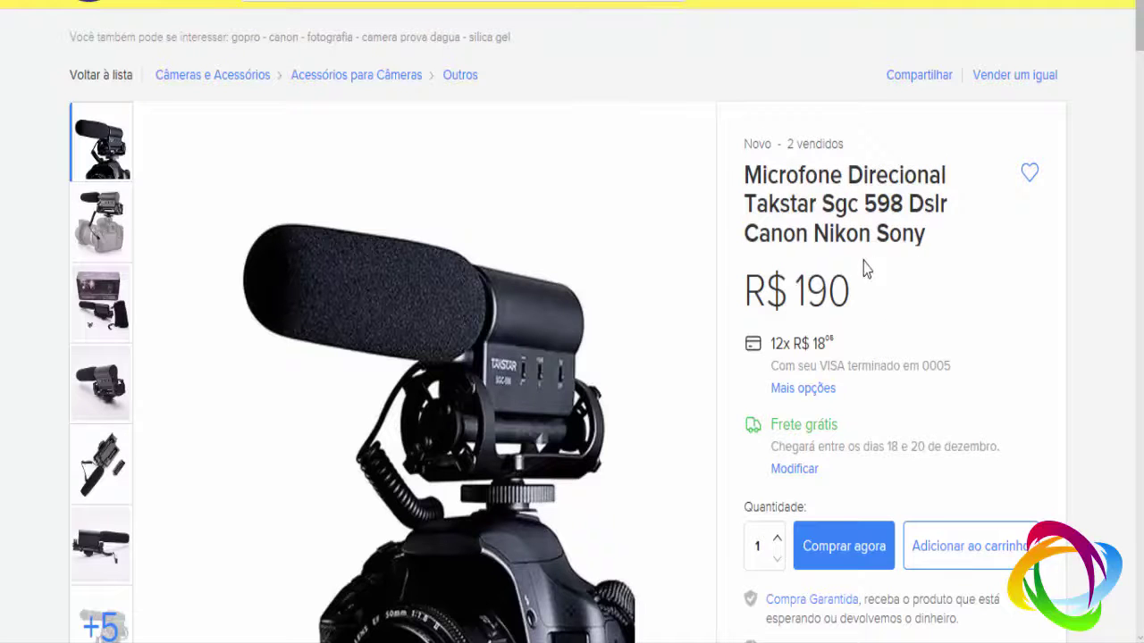
mouse_move(108, 415)
scroll(107, 415, down, 2)
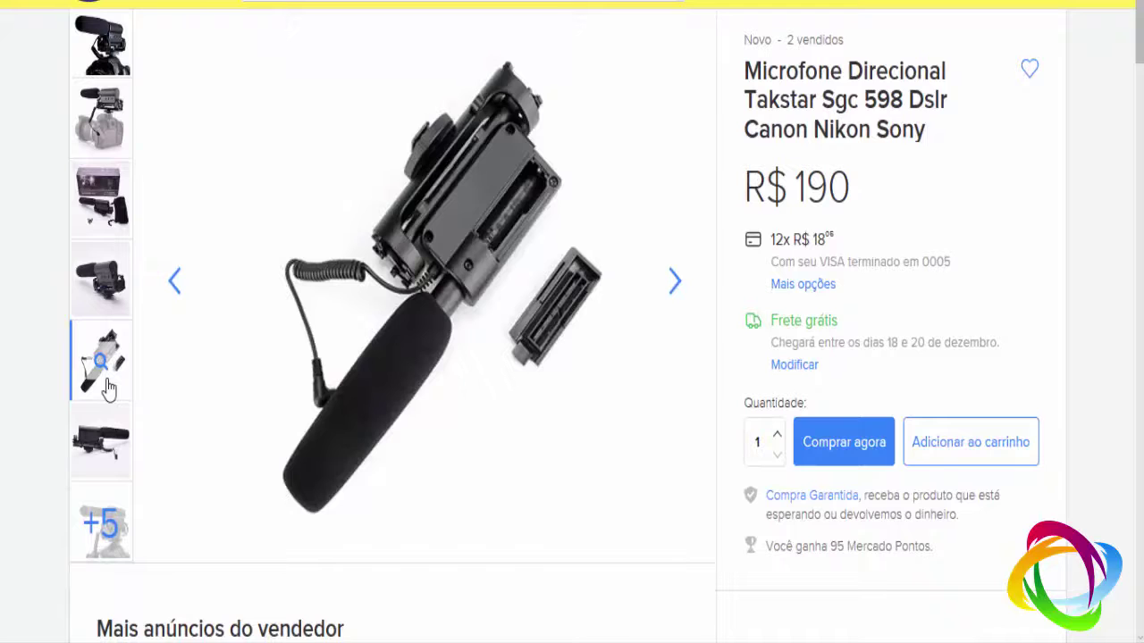
mouse_move(120, 451)
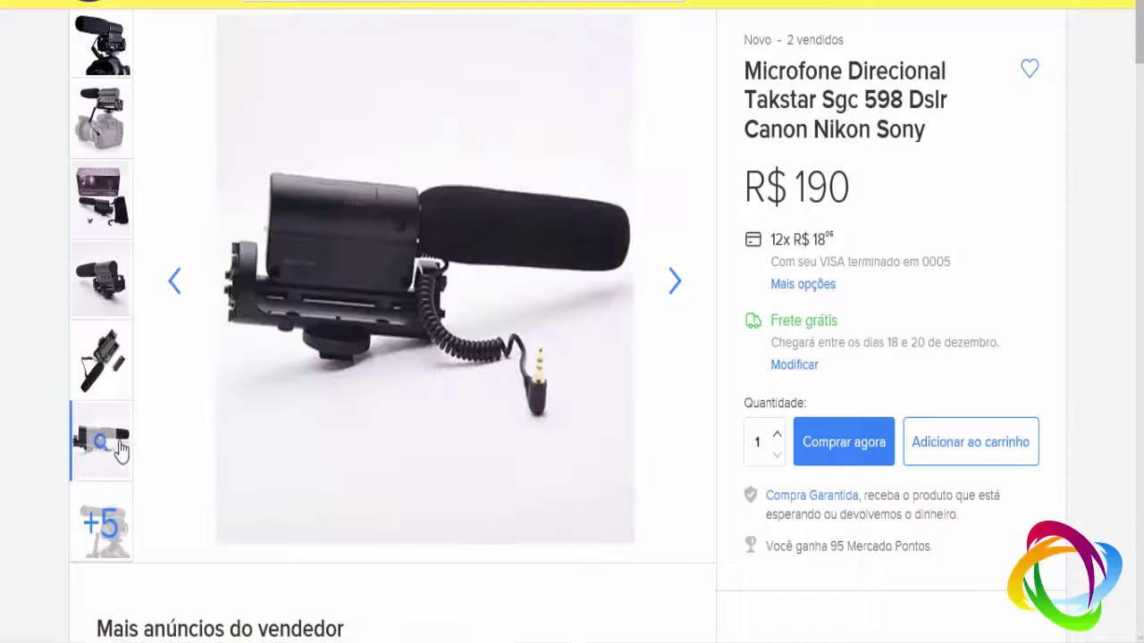
mouse_move(530, 358)
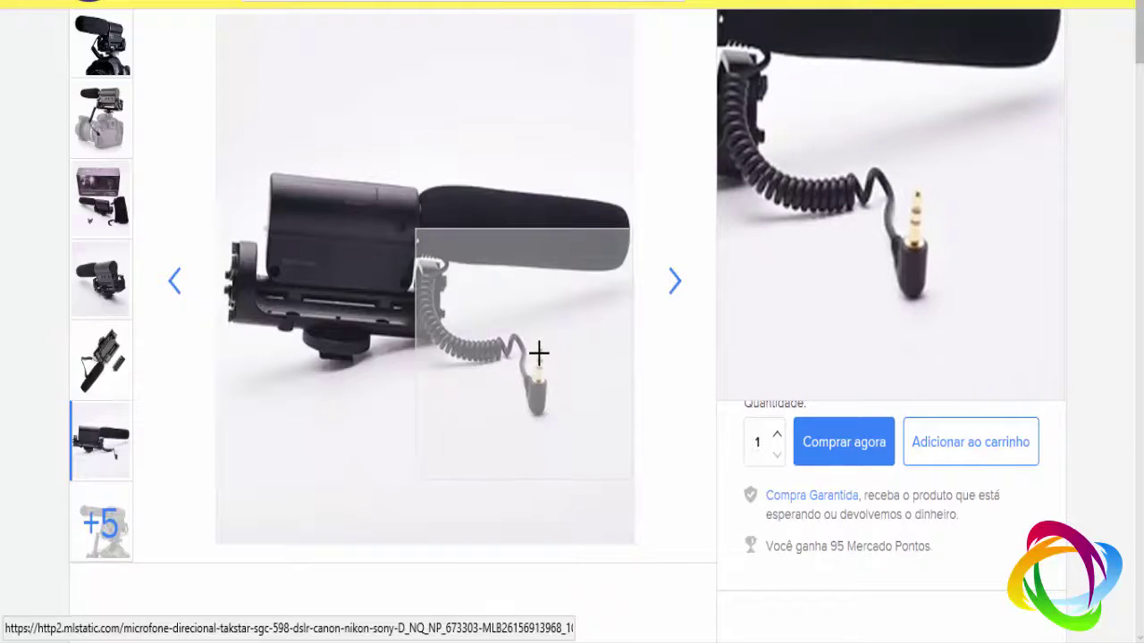
scroll(9, 434, down, 5)
scroll(4, 434, down, 6)
scroll(4, 435, up, 5)
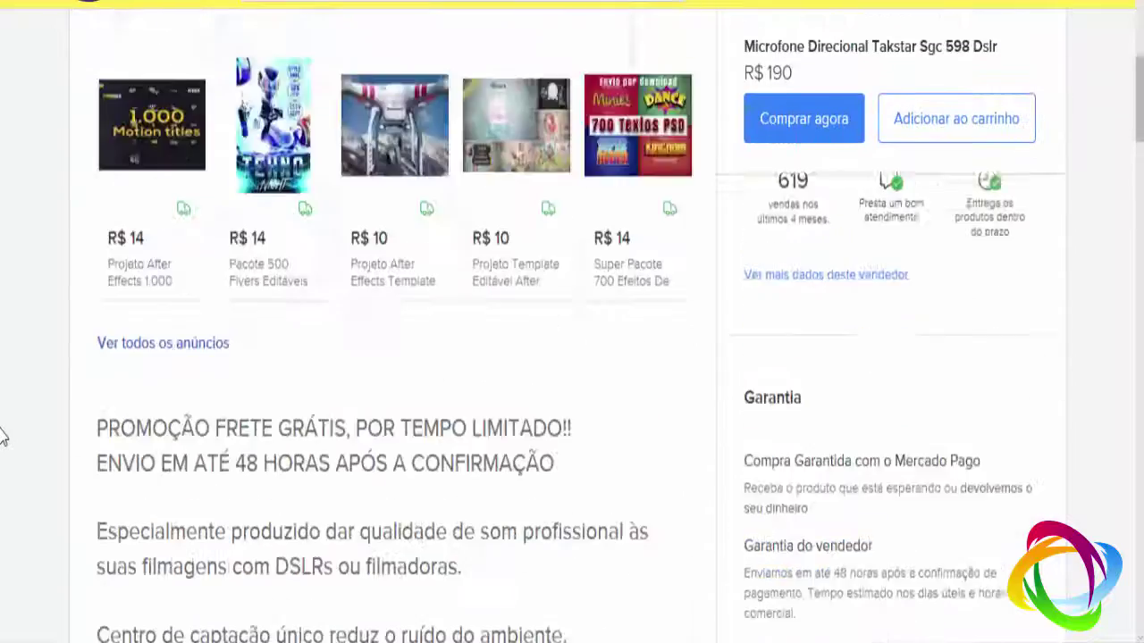
scroll(3, 437, up, 7)
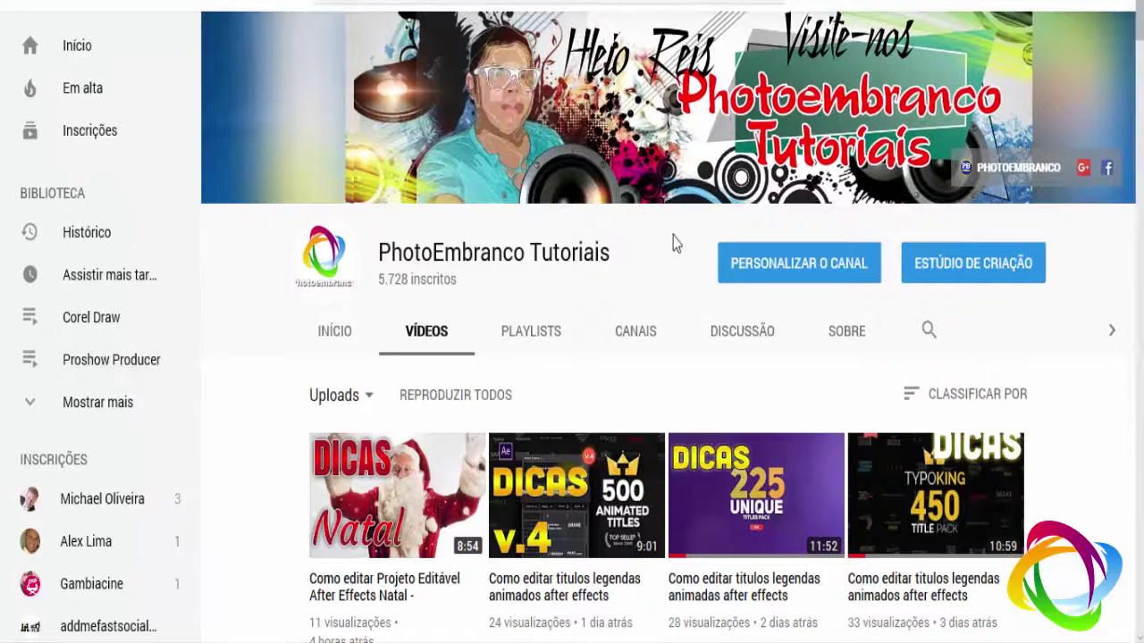
- Scroll down the page again and return to the top
scroll(676, 352, down, 3)
scroll(579, 435, up, 2)
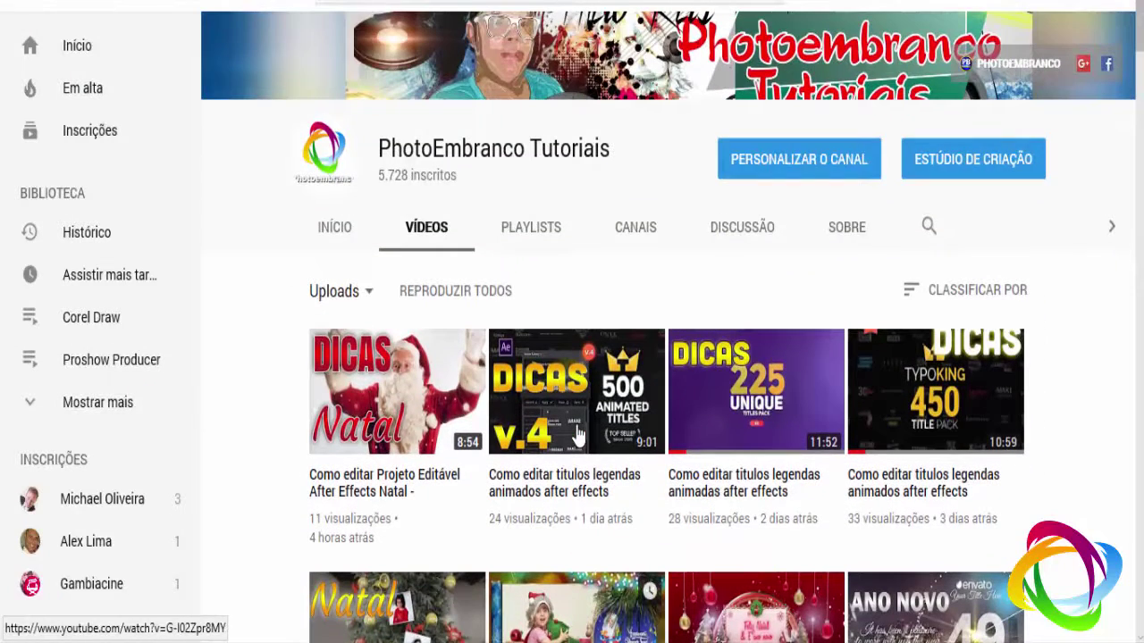
scroll(576, 435, down, 2)
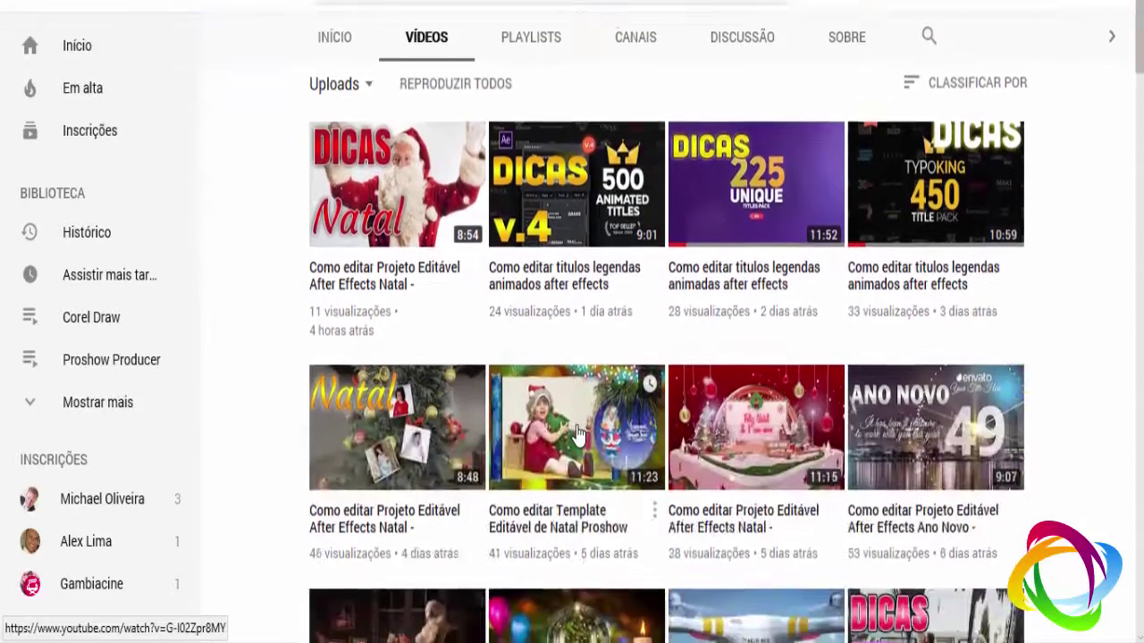
scroll(576, 435, down, 2)
scroll(577, 435, down, 4)
scroll(577, 435, down, 4)
scroll(576, 435, down, 3)
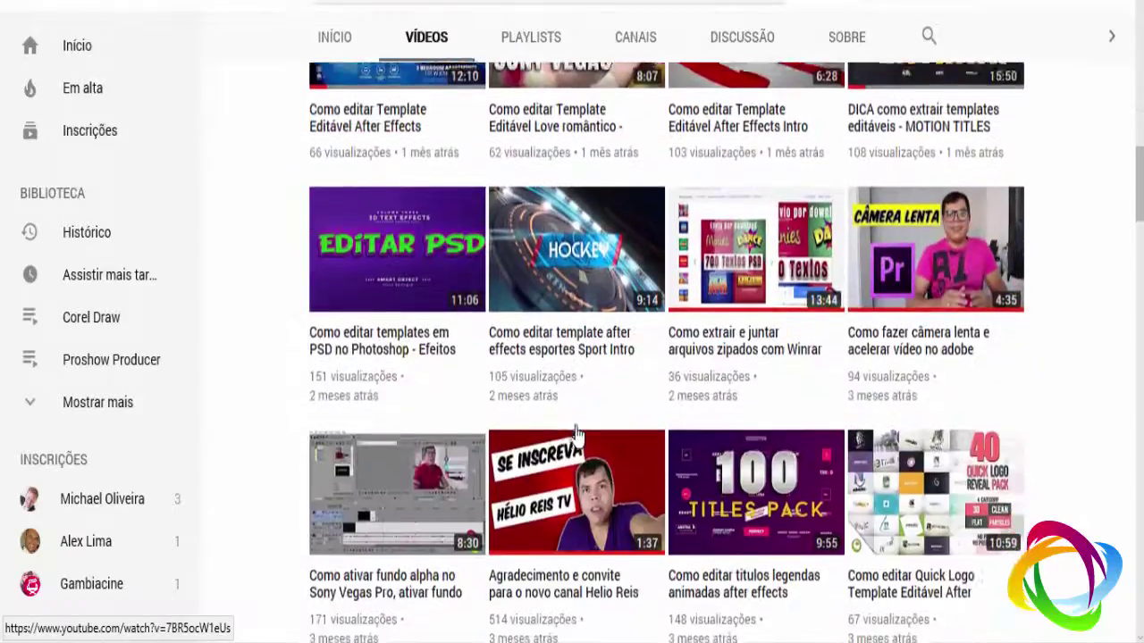
scroll(576, 435, down, 4)
scroll(576, 435, up, 9)
scroll(573, 439, up, 5)
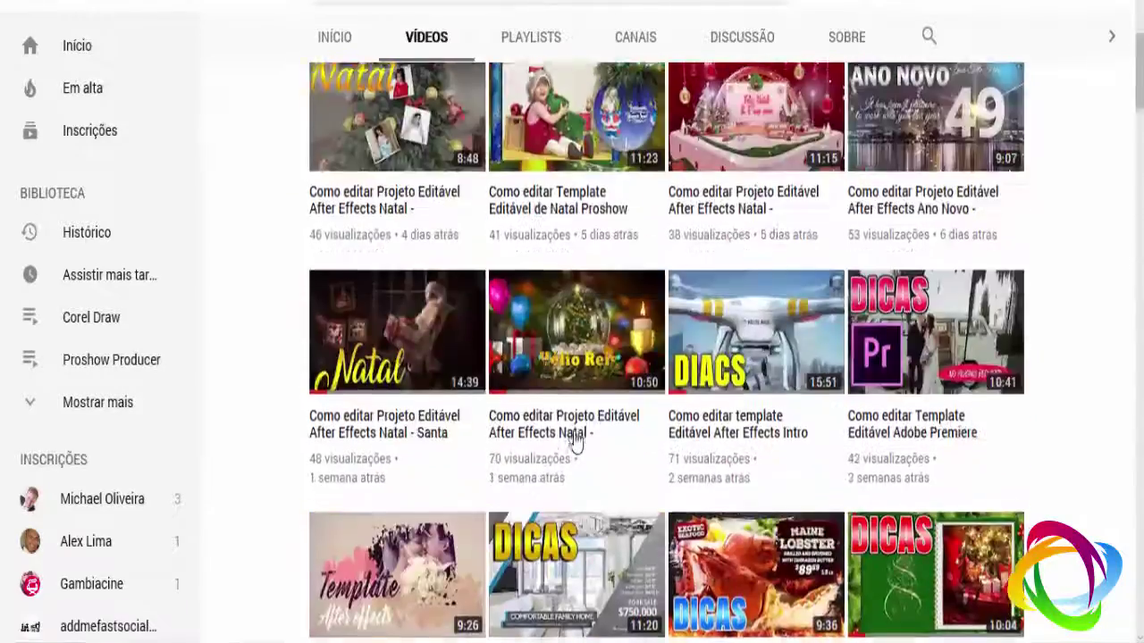
scroll(572, 439, down, 7)
scroll(572, 438, down, 6)
scroll(572, 439, down, 5)
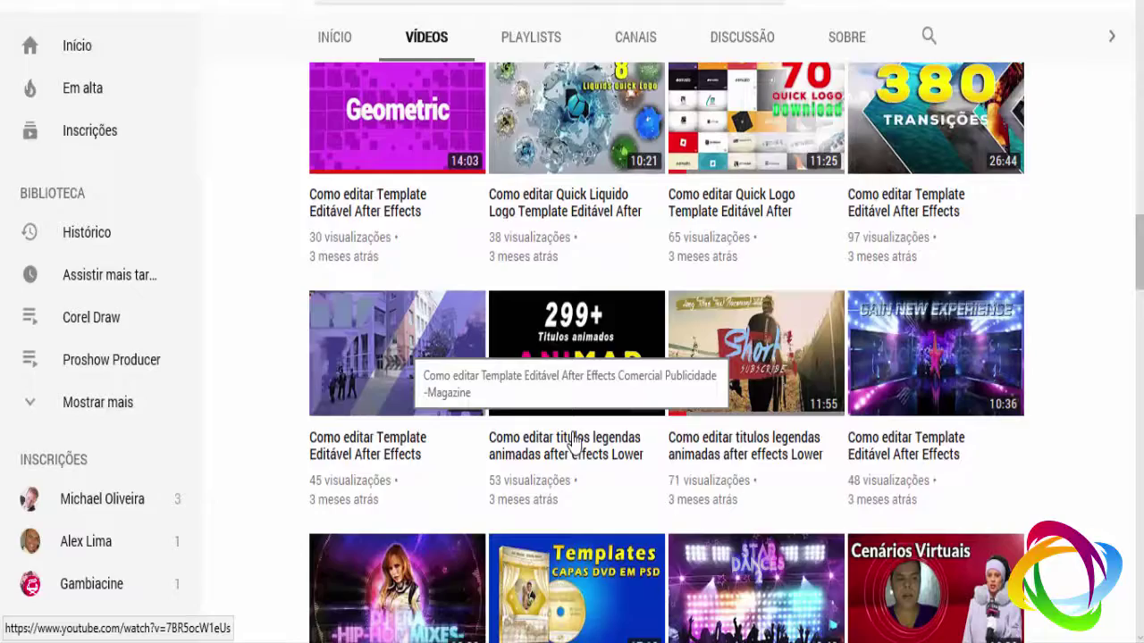
scroll(576, 440, down, 1)
scroll(576, 438, down, 5)
scroll(576, 435, down, 1)
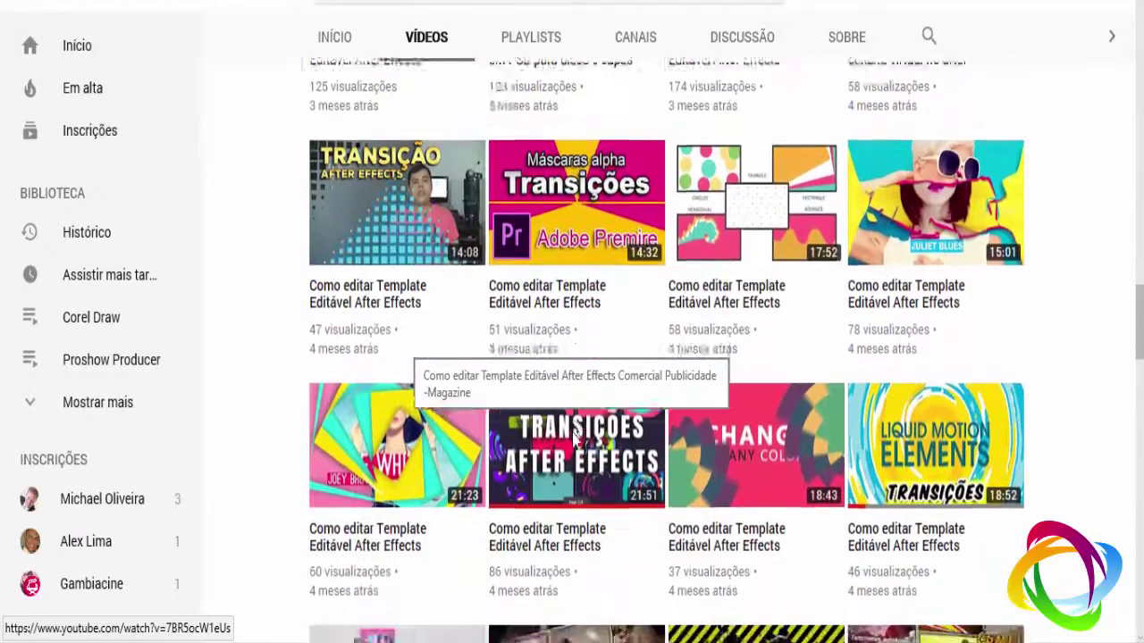
scroll(576, 435, up, 4)
scroll(576, 435, up, 5)
scroll(577, 435, up, 5)
scroll(577, 435, up, 5)
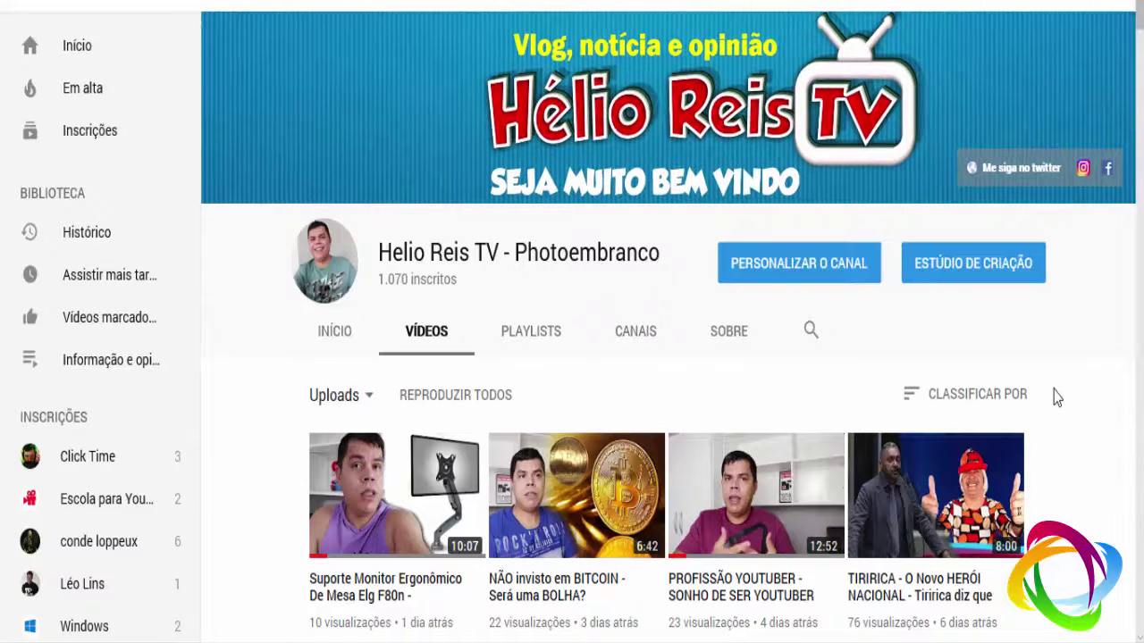
scroll(1097, 402, down, 2)
scroll(1097, 402, down, 1)
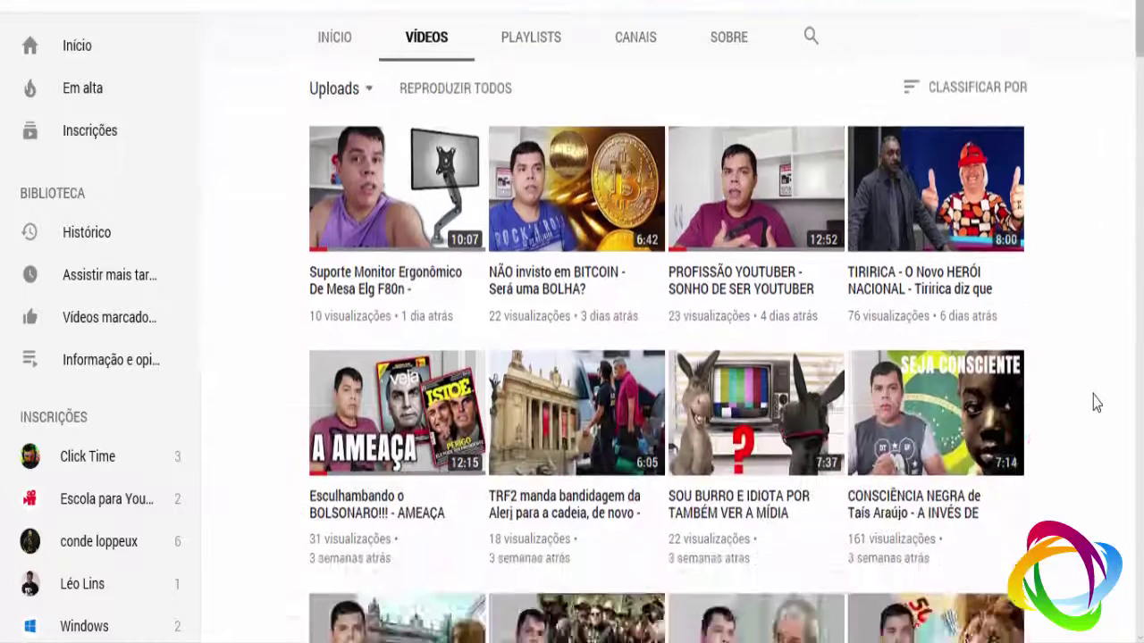
scroll(1097, 402, up, 1)
scroll(1097, 402, up, 3)
scroll(1097, 453, down, 4)
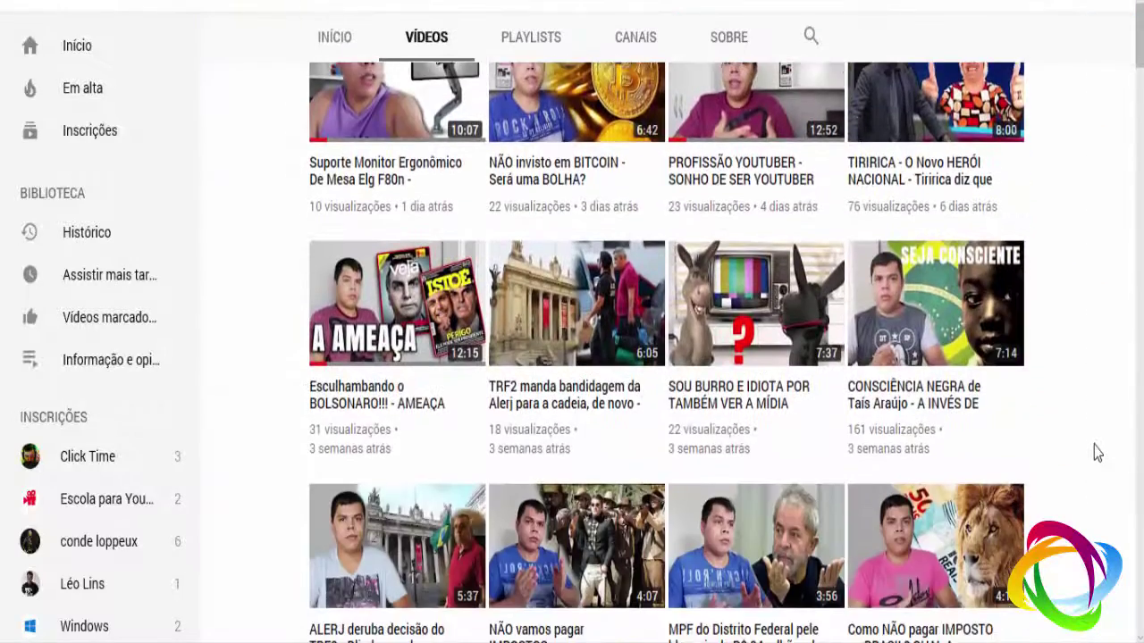
scroll(1097, 453, down, 2)
scroll(1095, 453, up, 4)
scroll(1094, 456, up, 2)
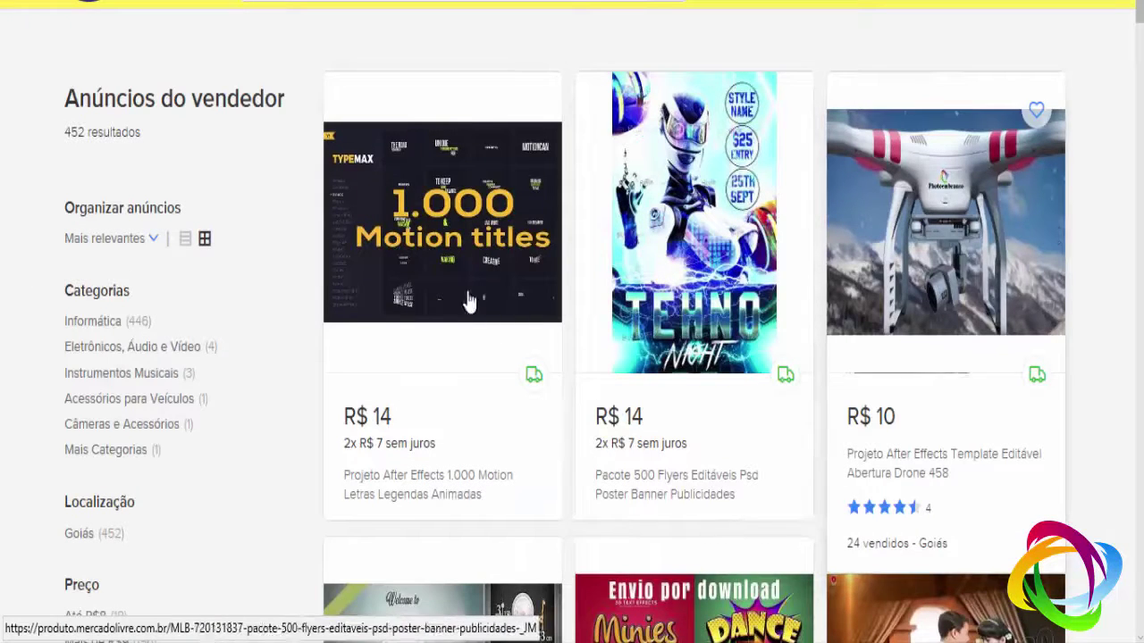
- Browse the seller's 452-ad listings page, scrolling down and back up
scroll(446, 304, down, 3)
scroll(429, 313, up, 3)
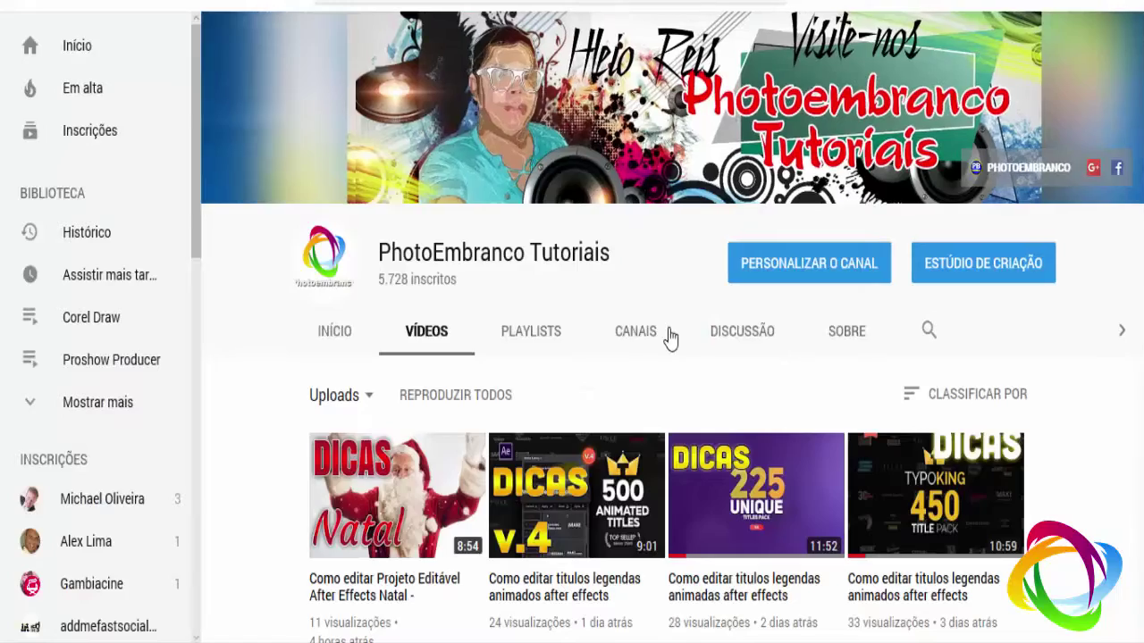
scroll(674, 340, down, 5)
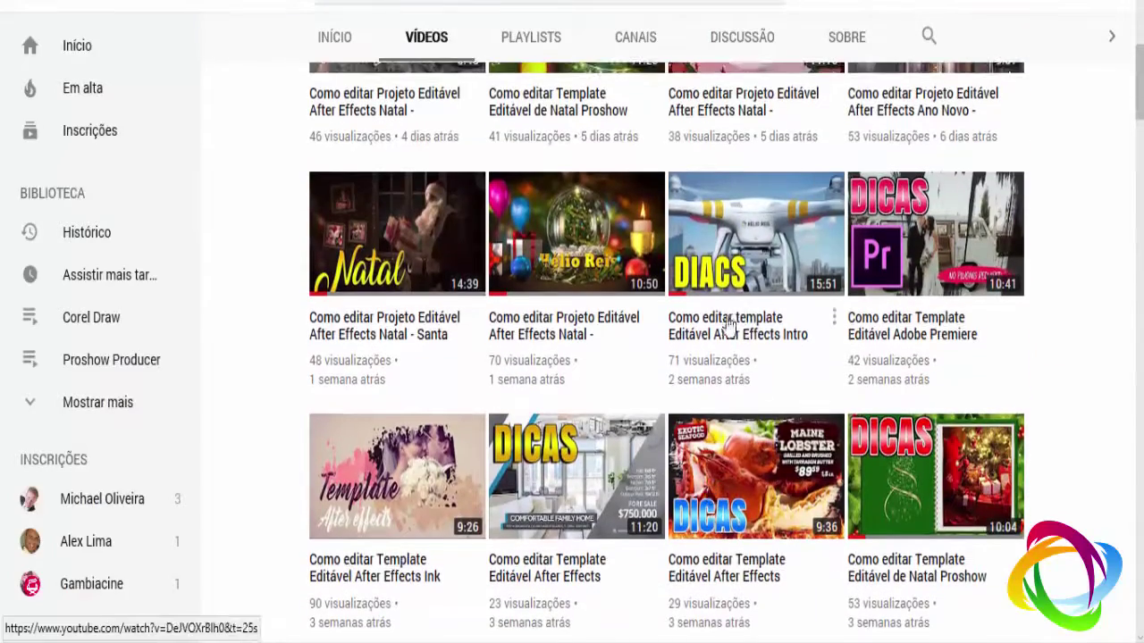
scroll(653, 205, up, 5)
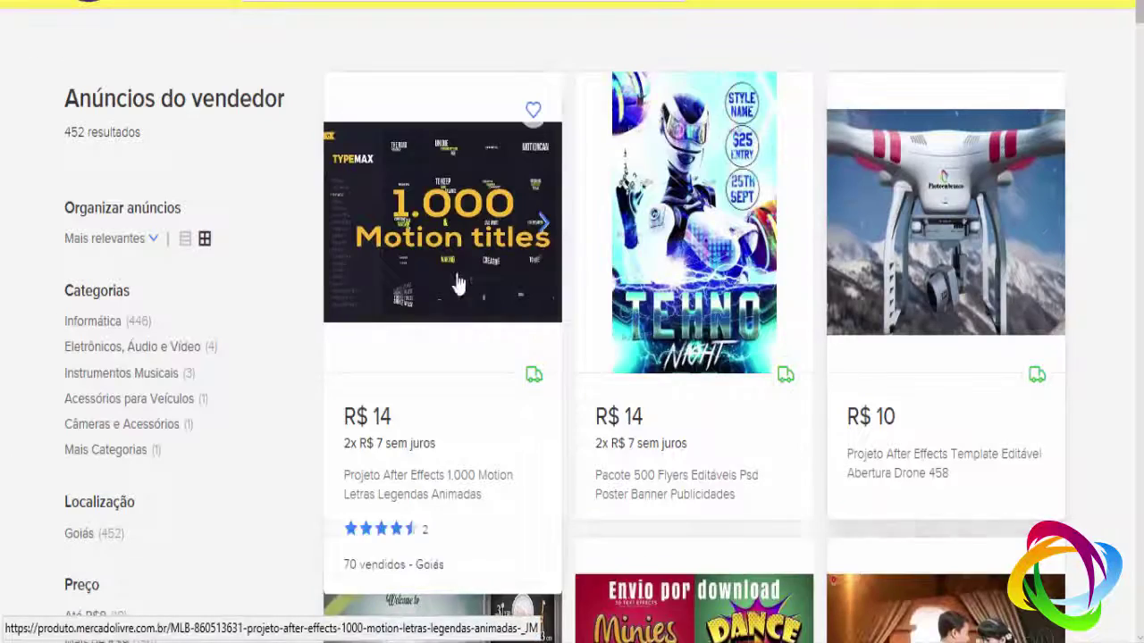
scroll(416, 386, down, 3)
scroll(500, 447, up, 3)
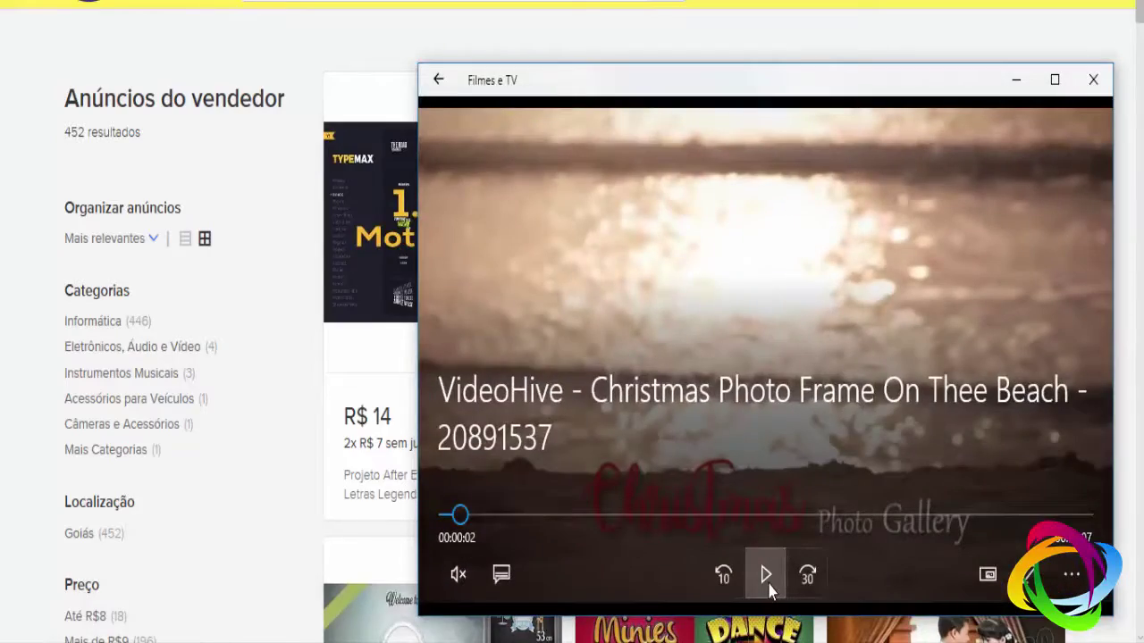
- Play the Christmas Photo Frame On Thee Beach preview, then pause it and close Filmes e TV
click(767, 576)
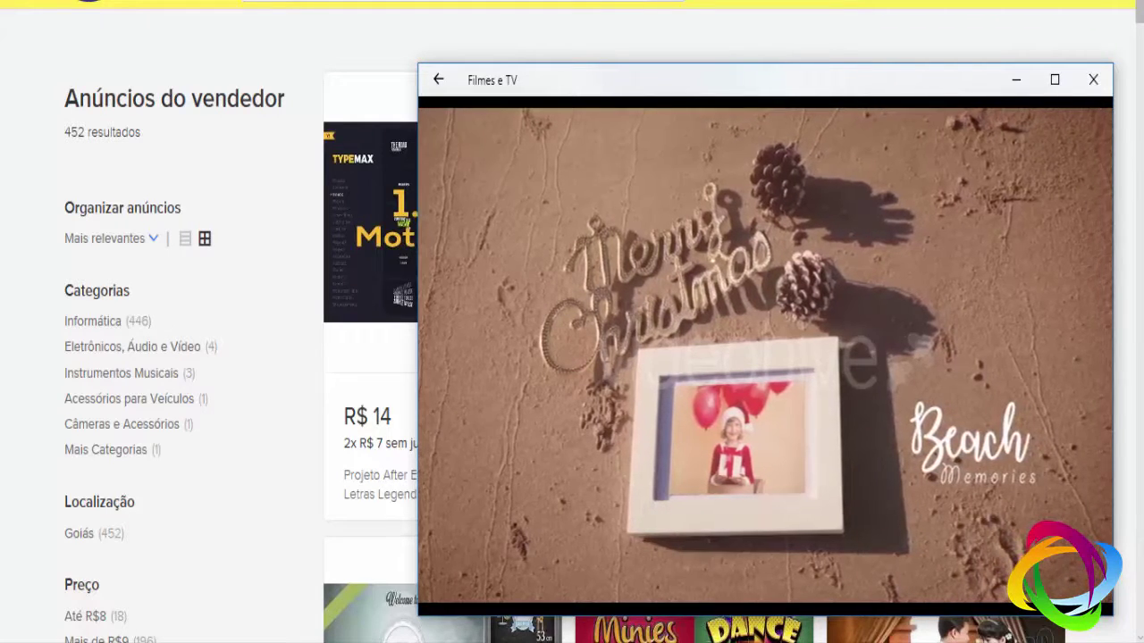
mouse_move(747, 353)
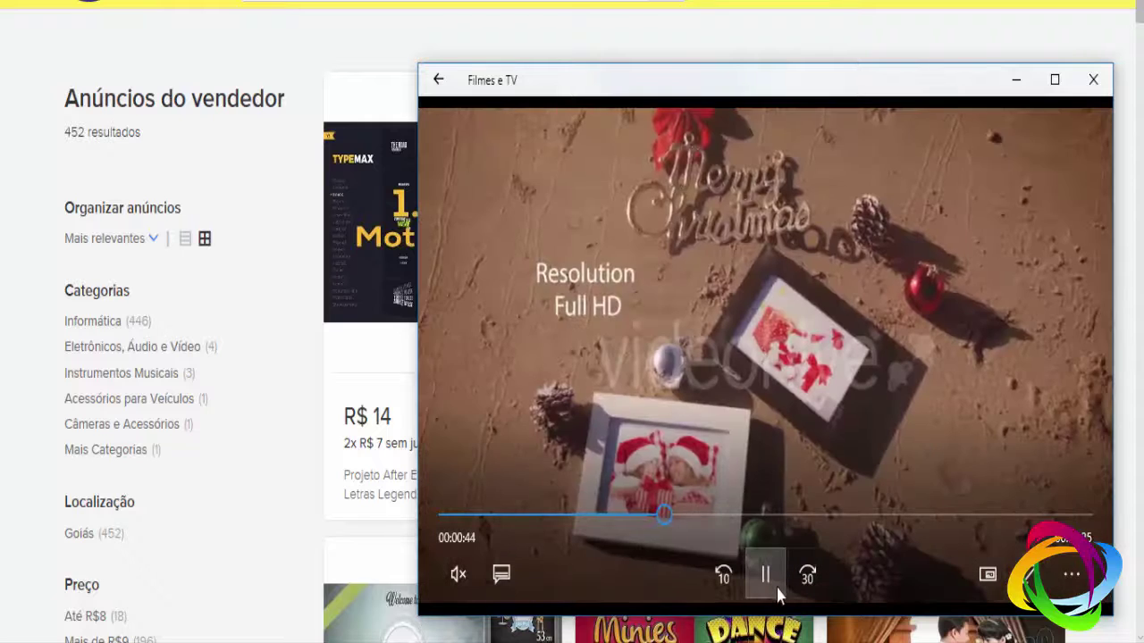
click(769, 579)
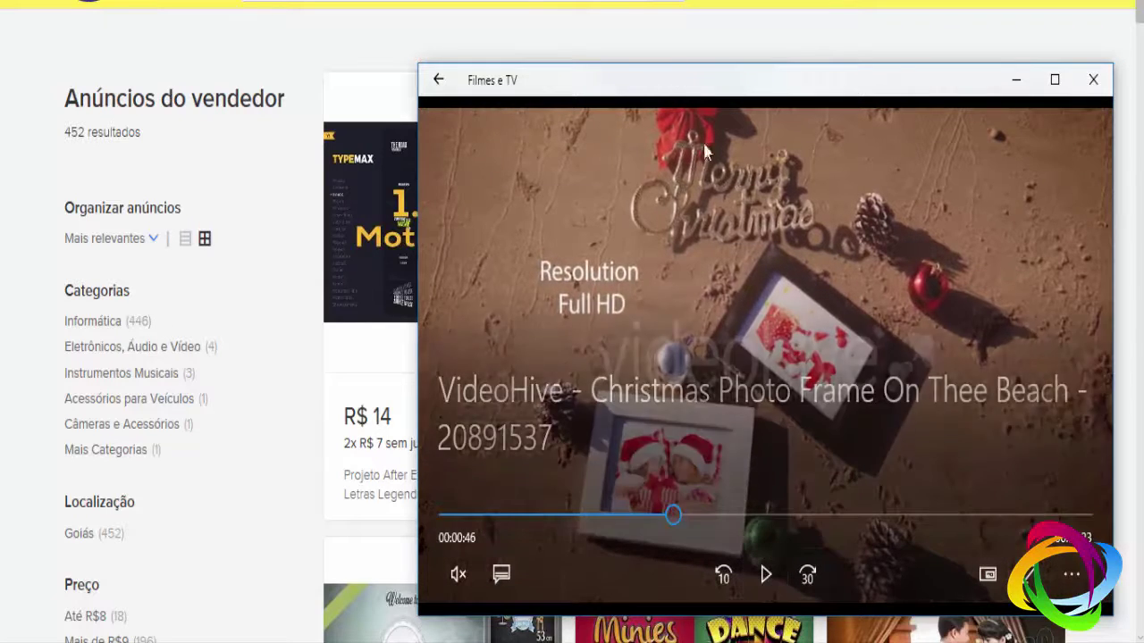
key(alt+F4)
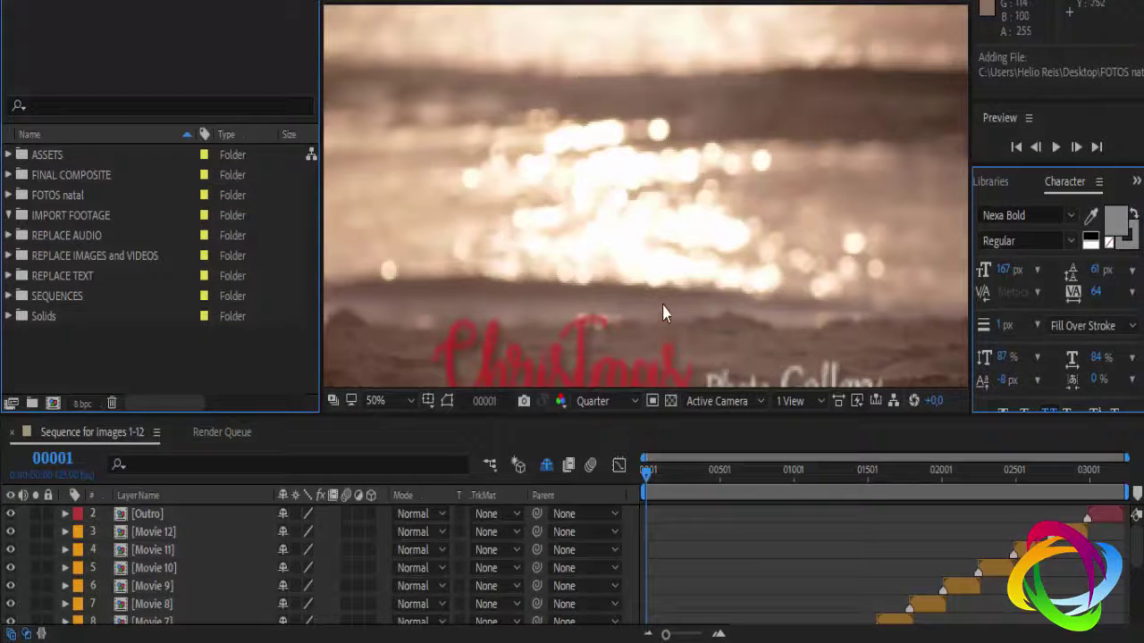
- Zoom the Composition viewer out from 50% to 25%
scroll(665, 248, down, 2)
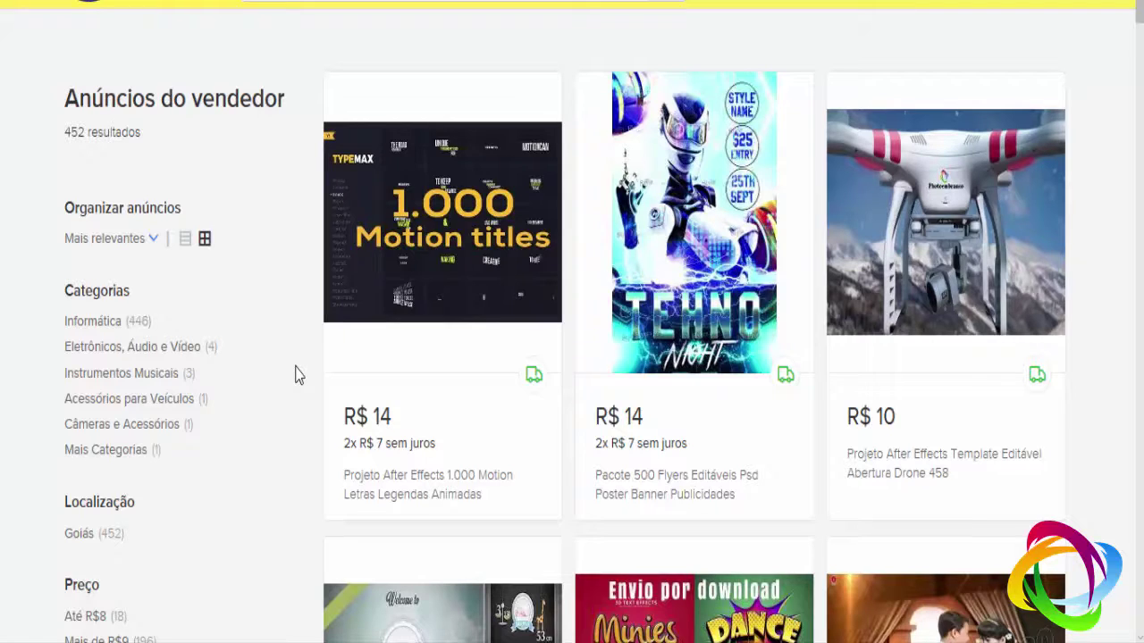
scroll(312, 302, down, 4)
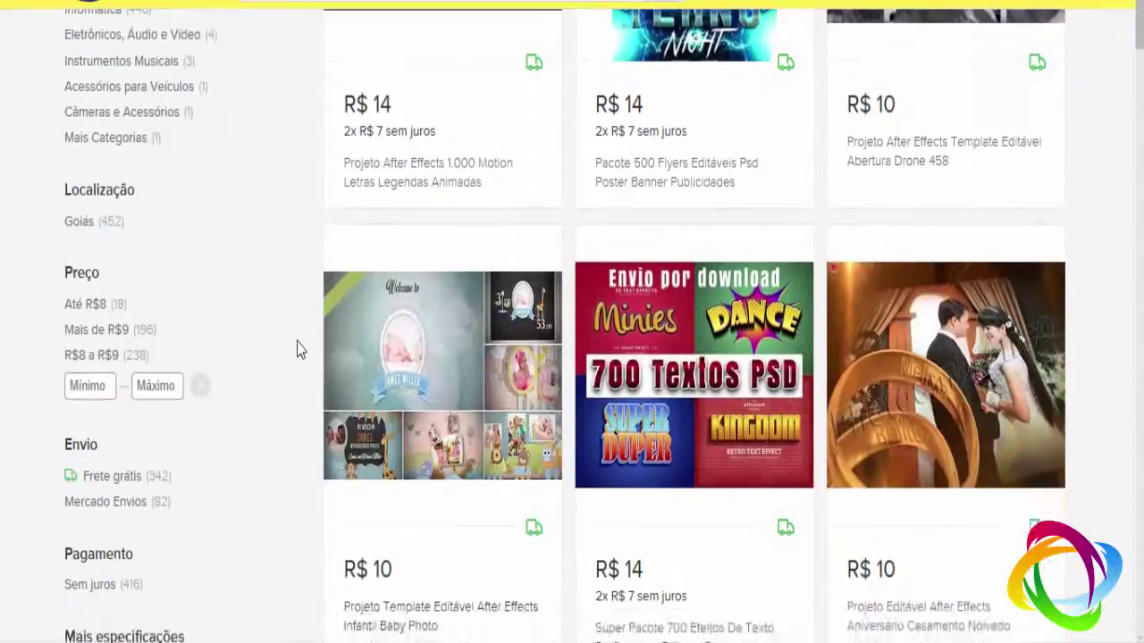
scroll(298, 350, down, 2)
scroll(298, 349, down, 4)
scroll(294, 366, down, 3)
scroll(294, 366, down, 3)
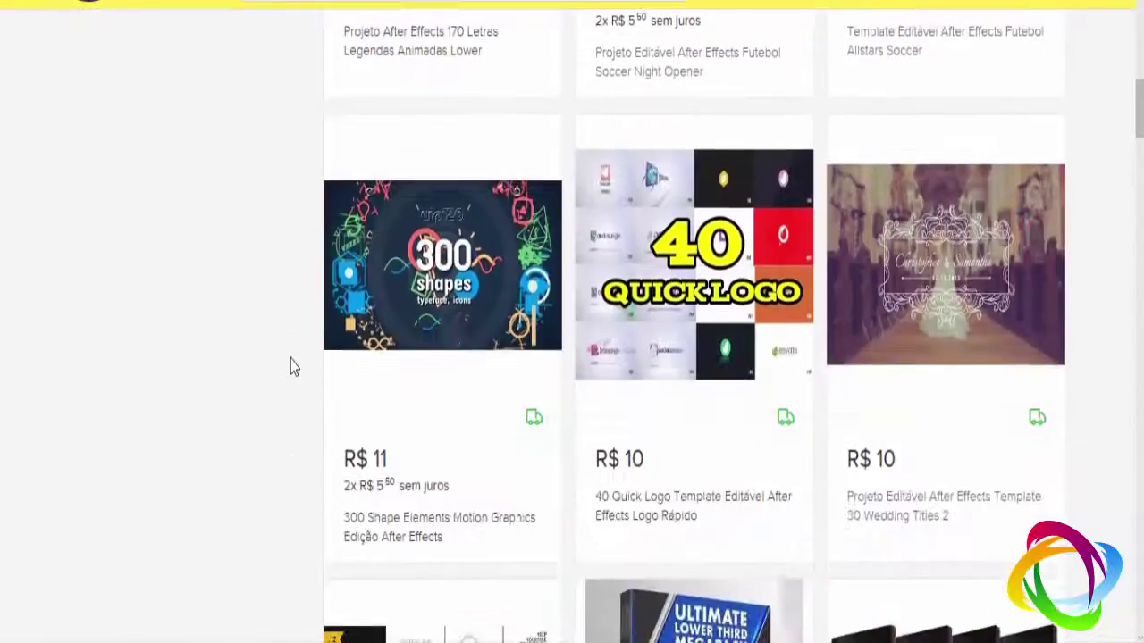
scroll(294, 366, down, 3)
scroll(294, 366, down, 2)
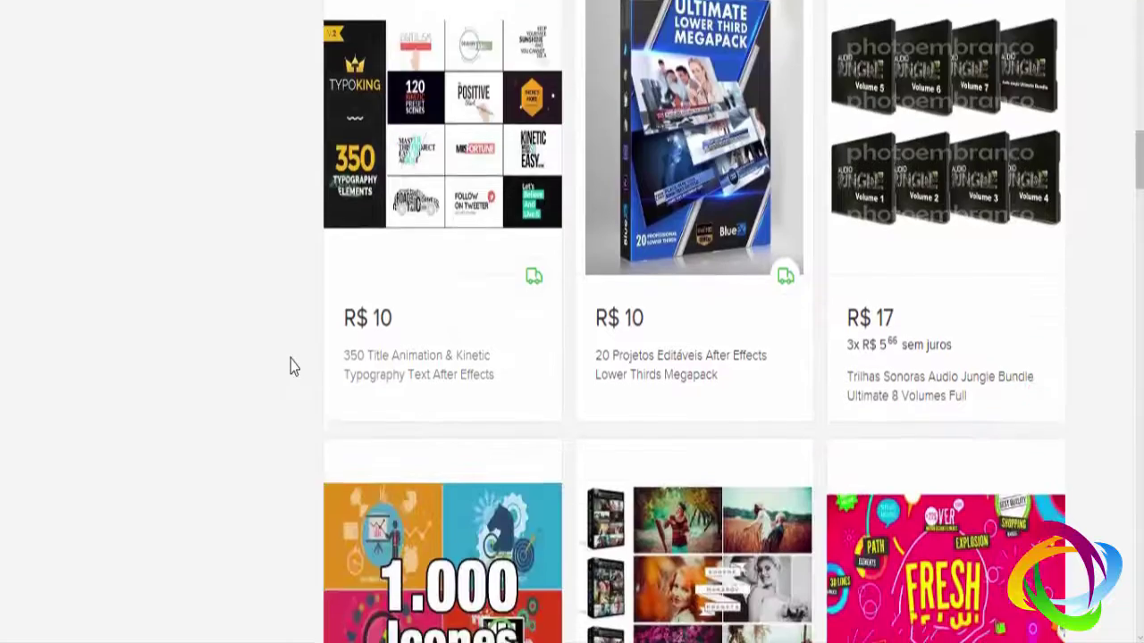
scroll(289, 366, down, 2)
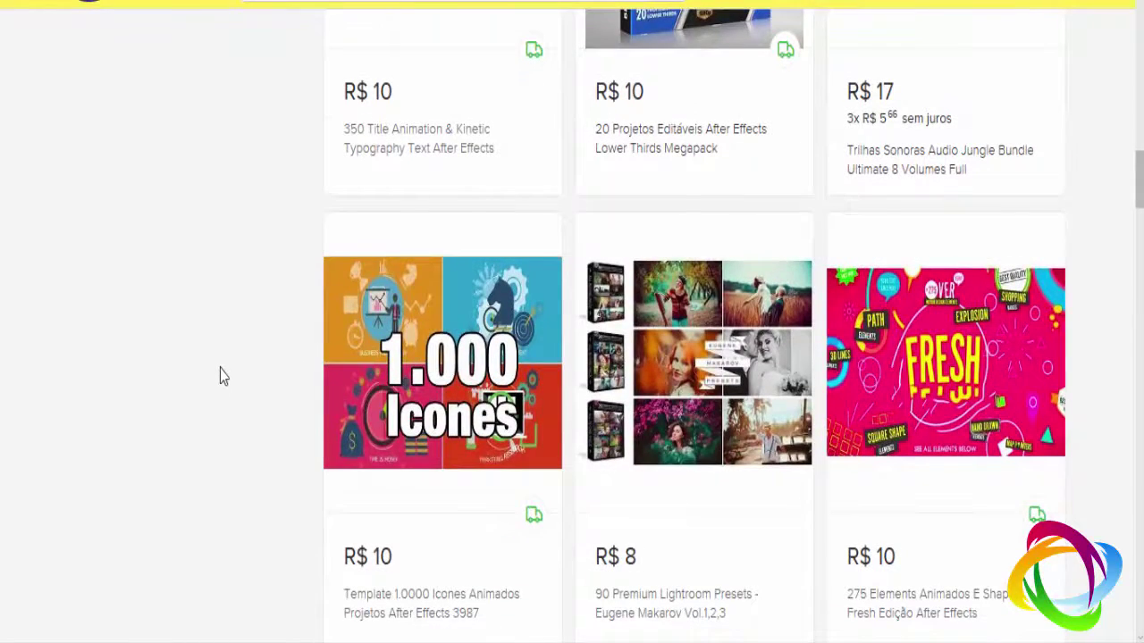
scroll(221, 373, up, 4)
scroll(222, 373, up, 2)
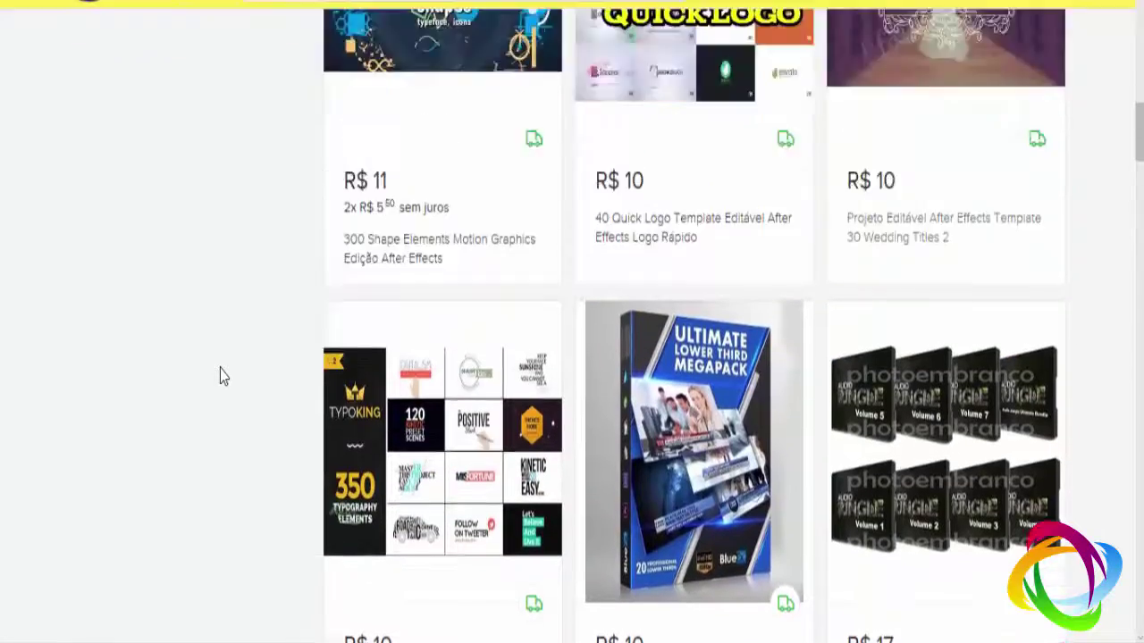
scroll(222, 373, up, 4)
scroll(221, 375, up, 10)
scroll(221, 375, up, 5)
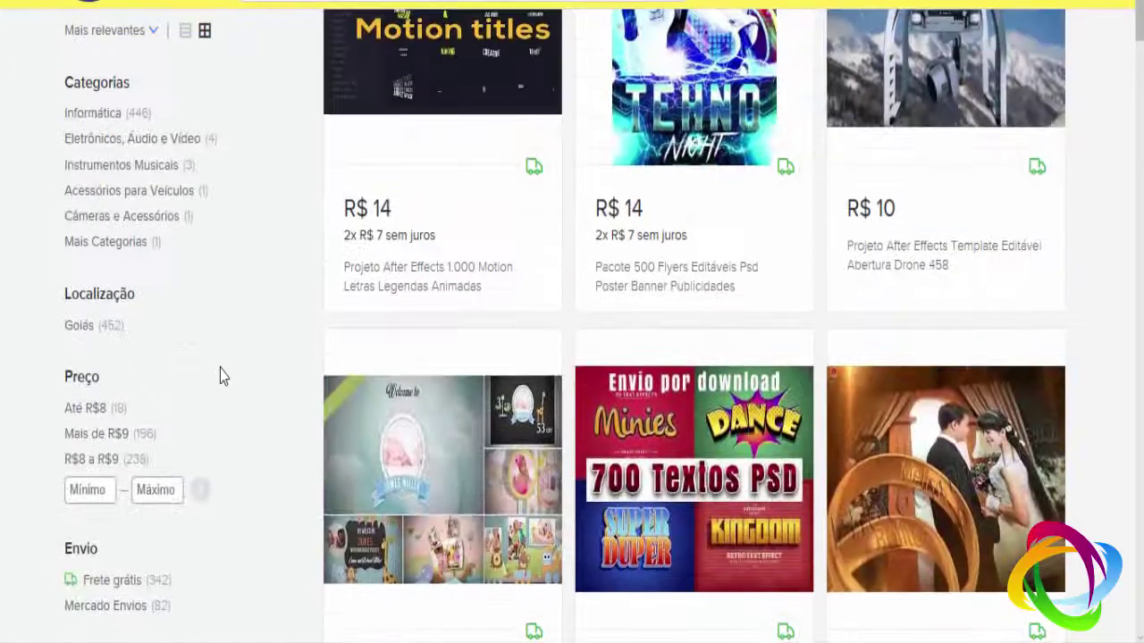
scroll(222, 375, up, 2)
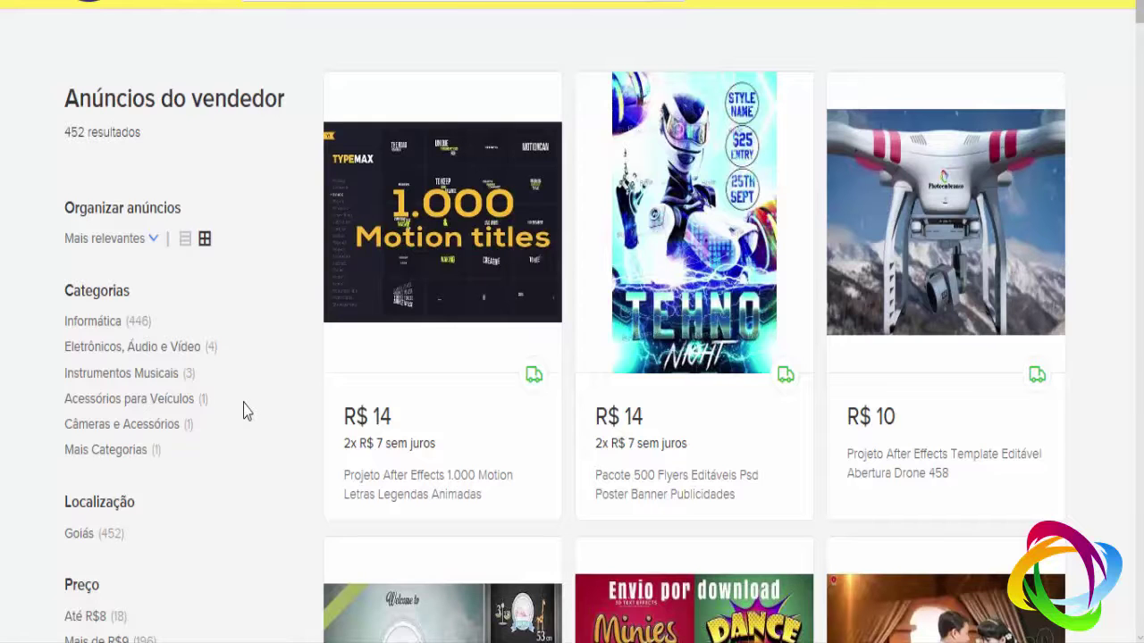
scroll(259, 360, down, 2)
scroll(259, 367, down, 2)
scroll(259, 371, down, 1)
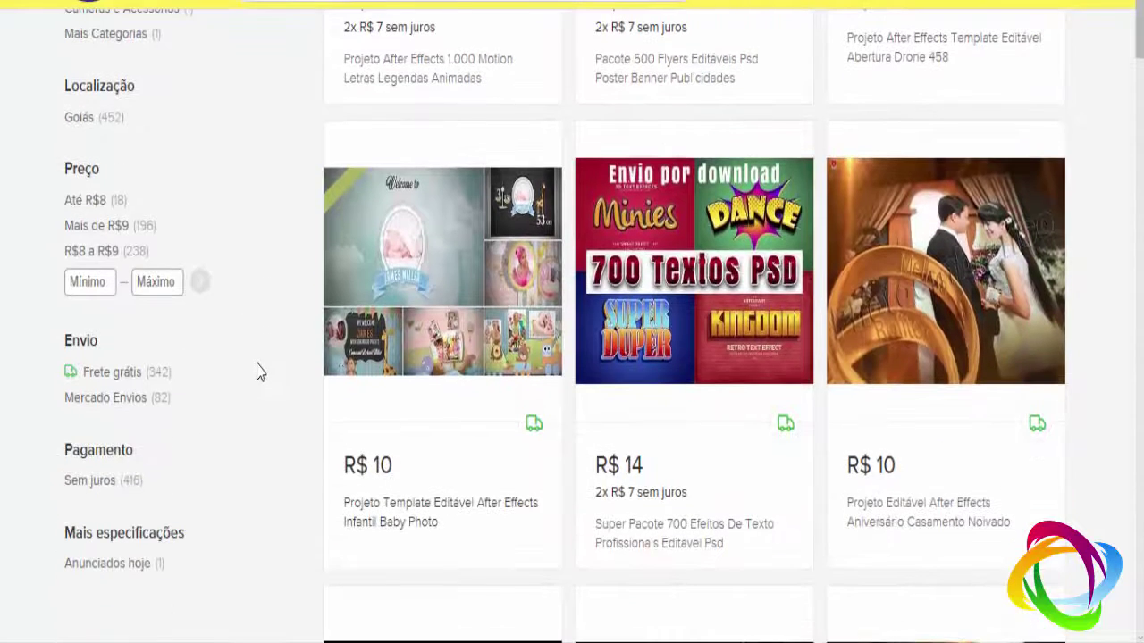
scroll(262, 389, down, 5)
scroll(268, 407, up, 4)
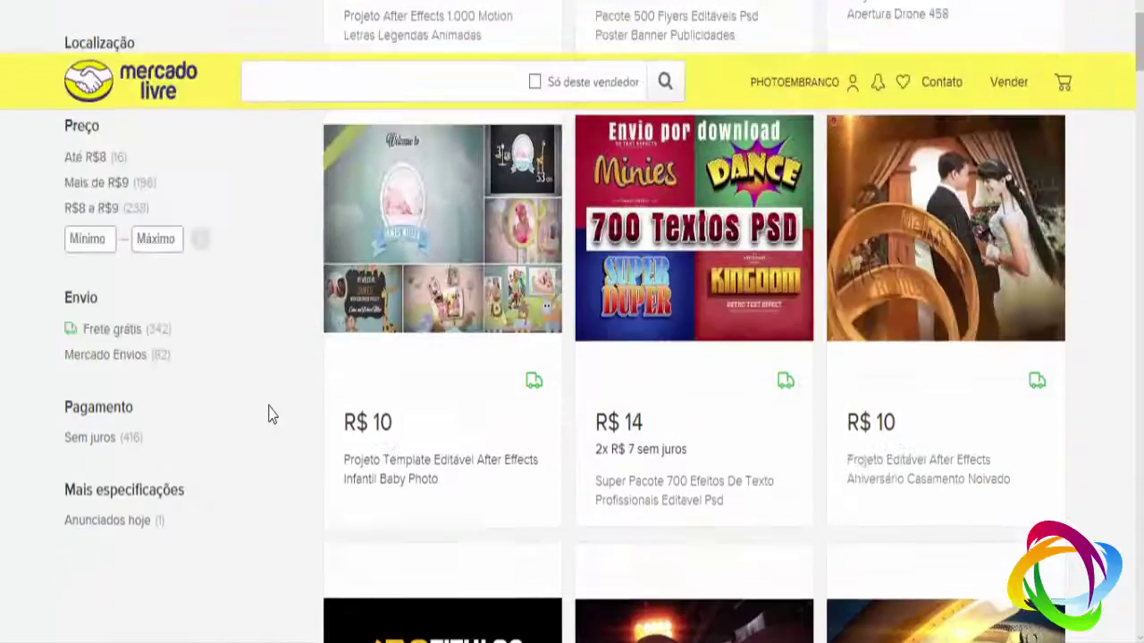
scroll(270, 410, up, 6)
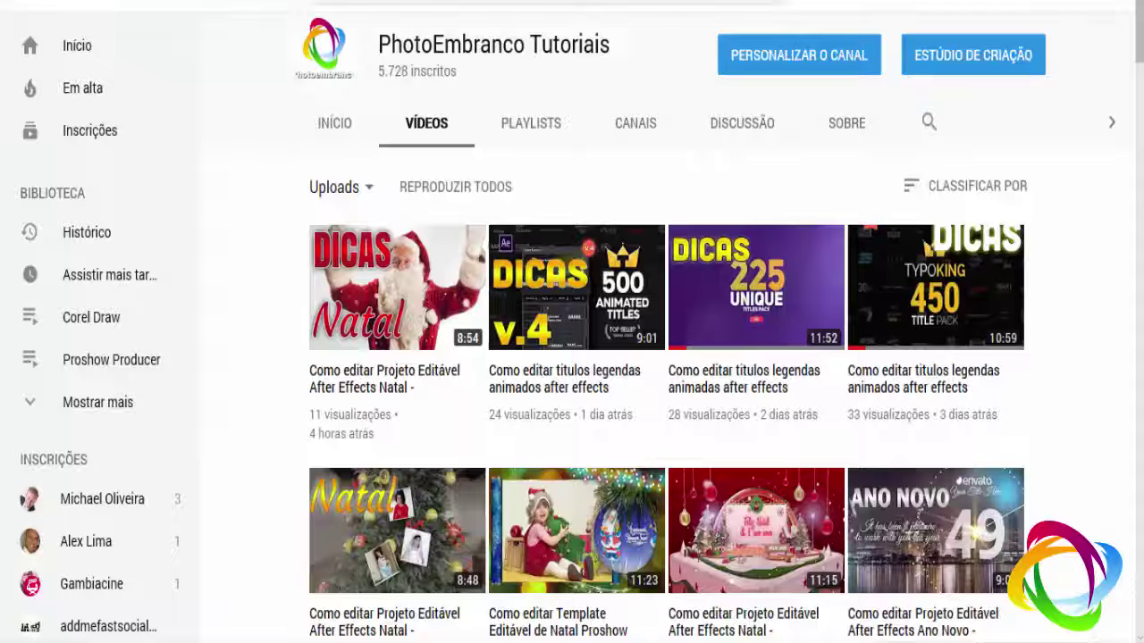
- Scroll up to the top of the channel's VÍDEOS page so the banner shows
scroll(420, 402, up, 3)
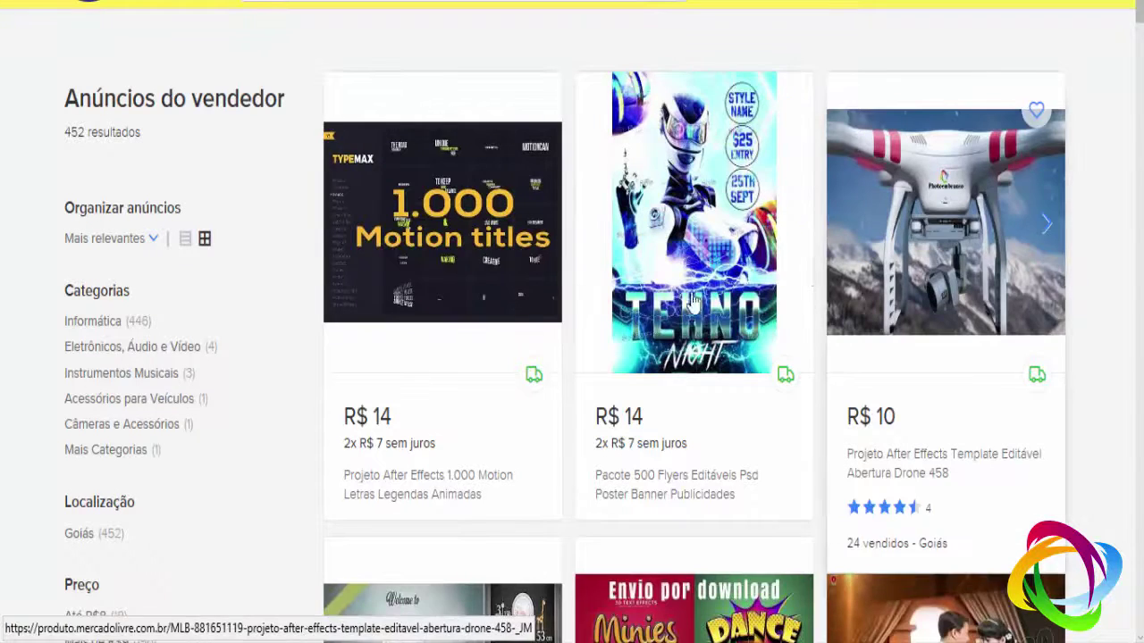
- Scroll far down through the seller's Mercado Livre listings
scroll(632, 328, down, 5)
scroll(632, 328, up, 5)
scroll(447, 304, down, 4)
scroll(635, 335, down, 3)
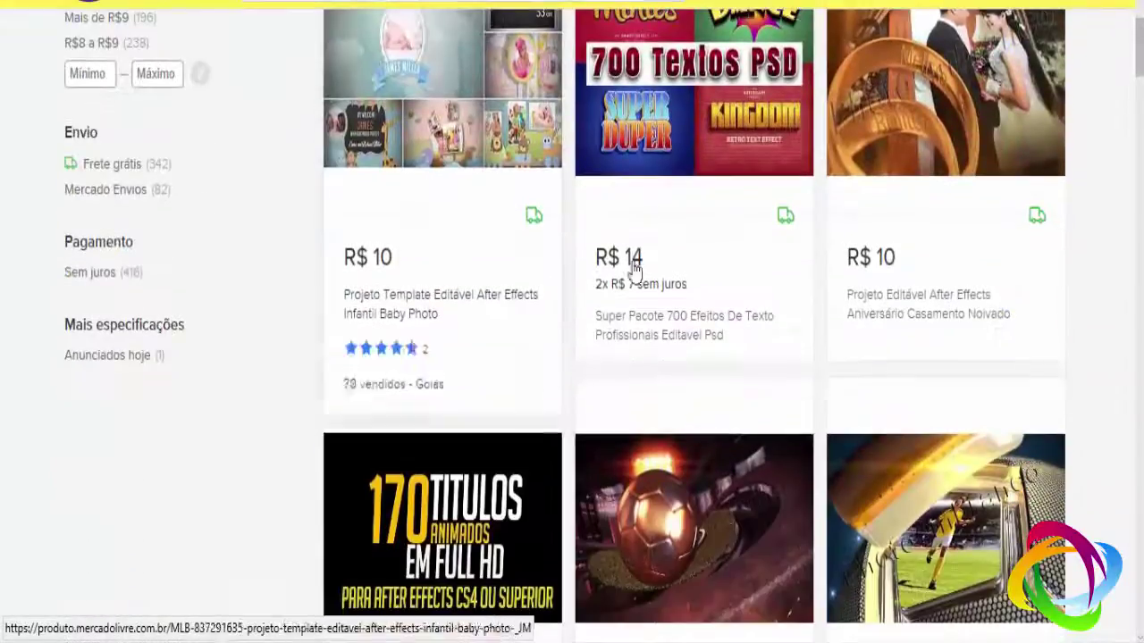
scroll(755, 248, down, 4)
scroll(755, 249, down, 2)
scroll(755, 249, down, 2)
scroll(755, 248, down, 3)
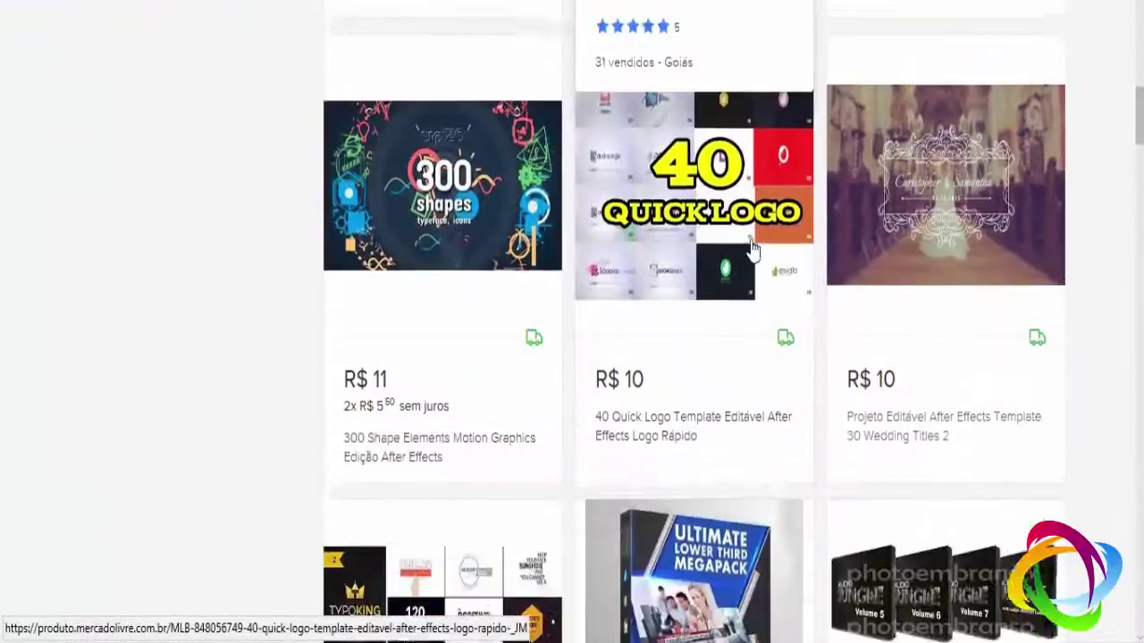
scroll(753, 251, down, 2)
scroll(753, 251, down, 4)
scroll(298, 242, down, 2)
scroll(411, 258, up, 3)
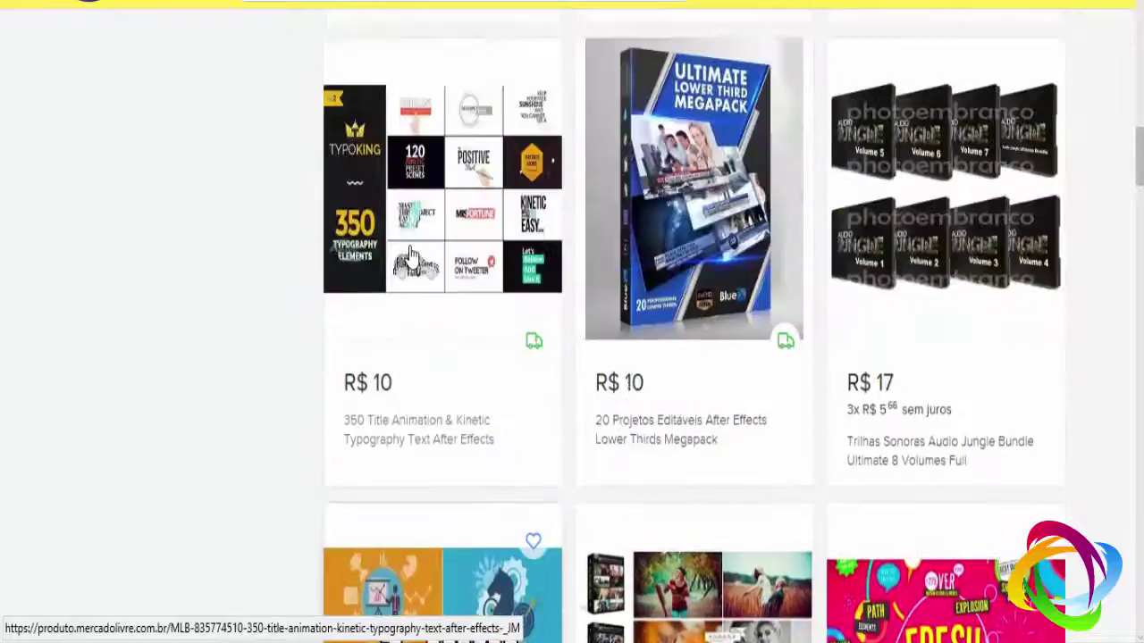
scroll(411, 258, down, 3)
scroll(411, 258, down, 4)
scroll(411, 257, down, 4)
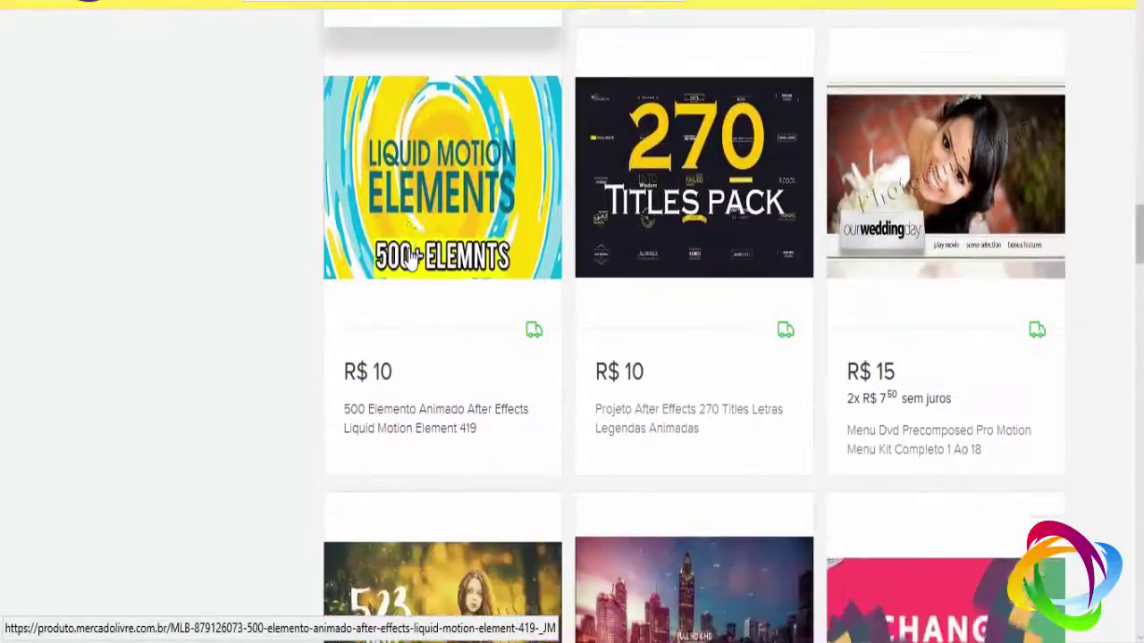
scroll(715, 246, down, 3)
scroll(715, 245, up, 2)
scroll(908, 252, up, 3)
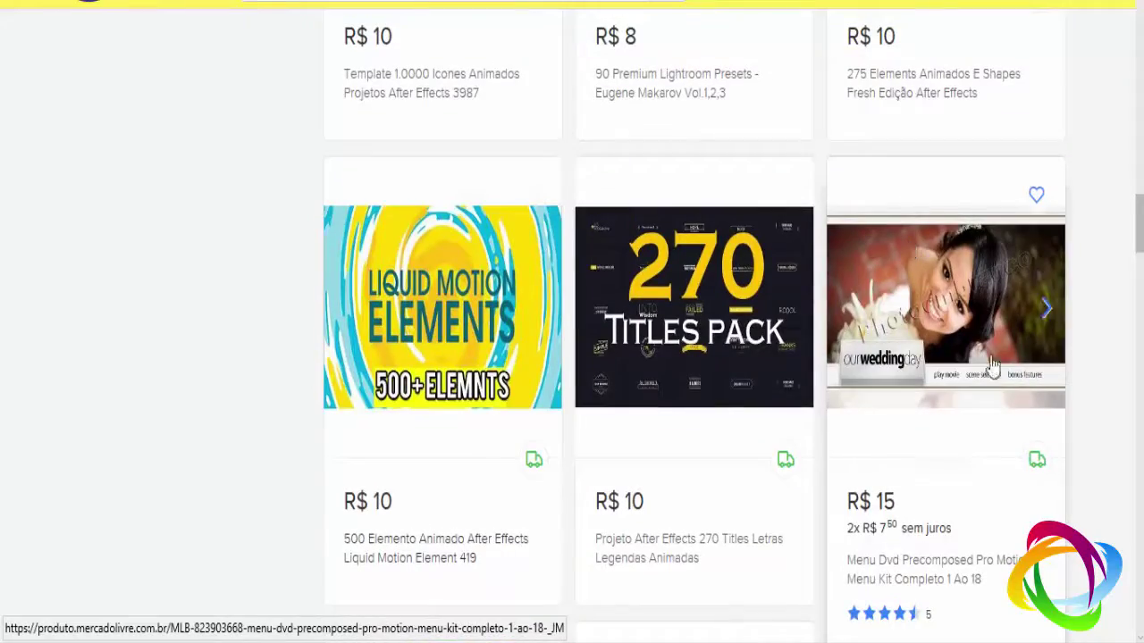
scroll(965, 331, down, 1)
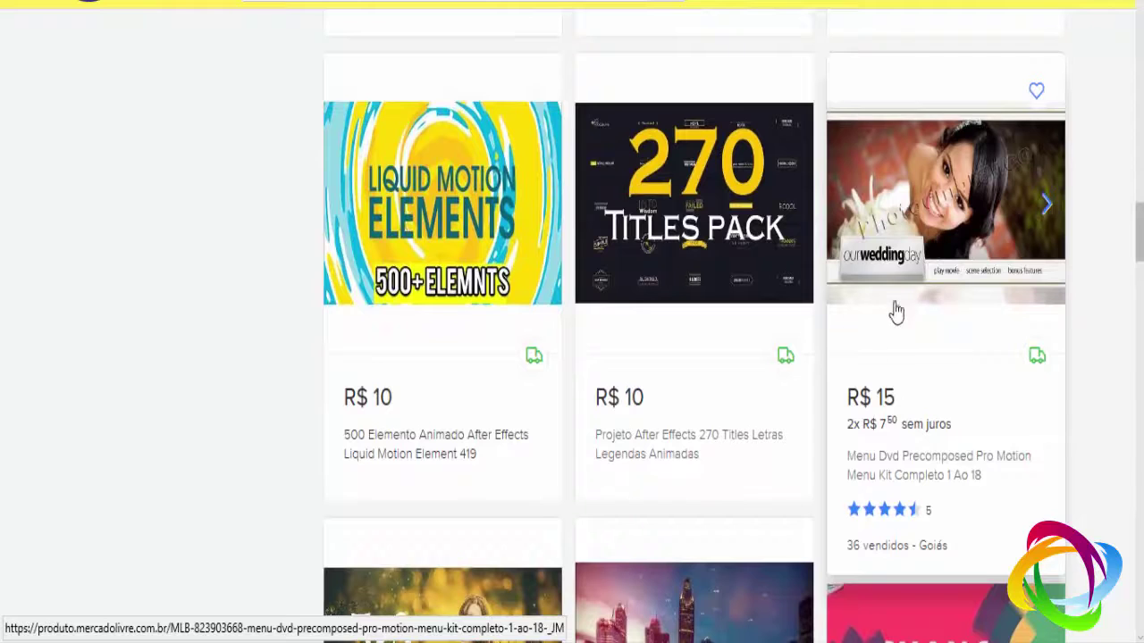
scroll(896, 311, down, 4)
scroll(410, 333, down, 4)
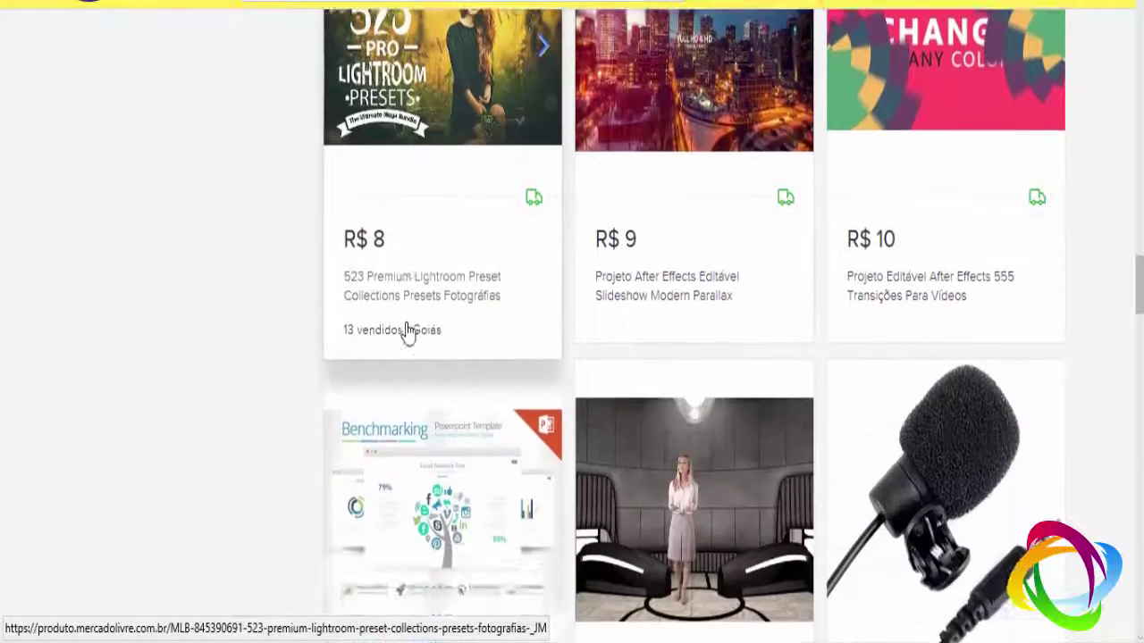
scroll(899, 327, down, 1)
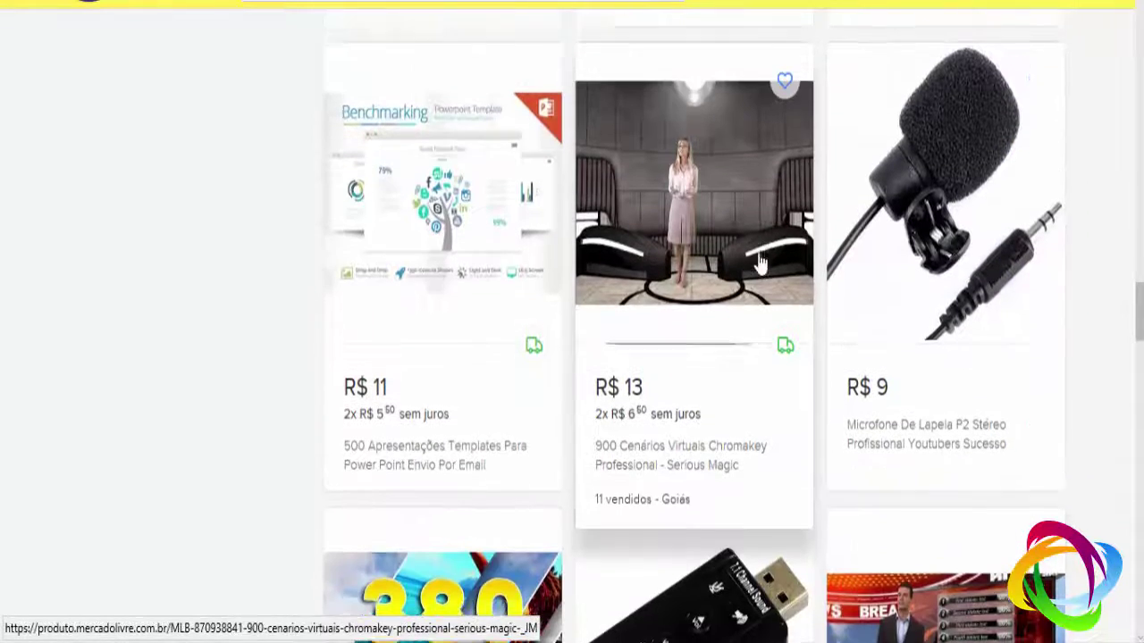
scroll(632, 353, down, 3)
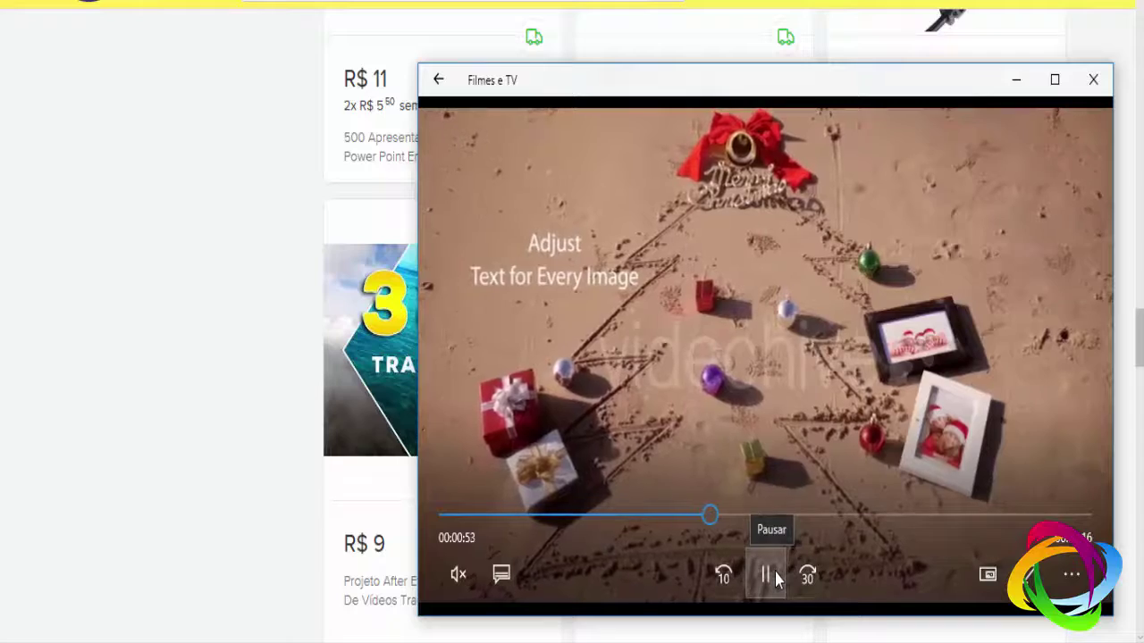
- Pause the beach photo-frame preview and bring the seller's listings forward, scrolling down
click(774, 573)
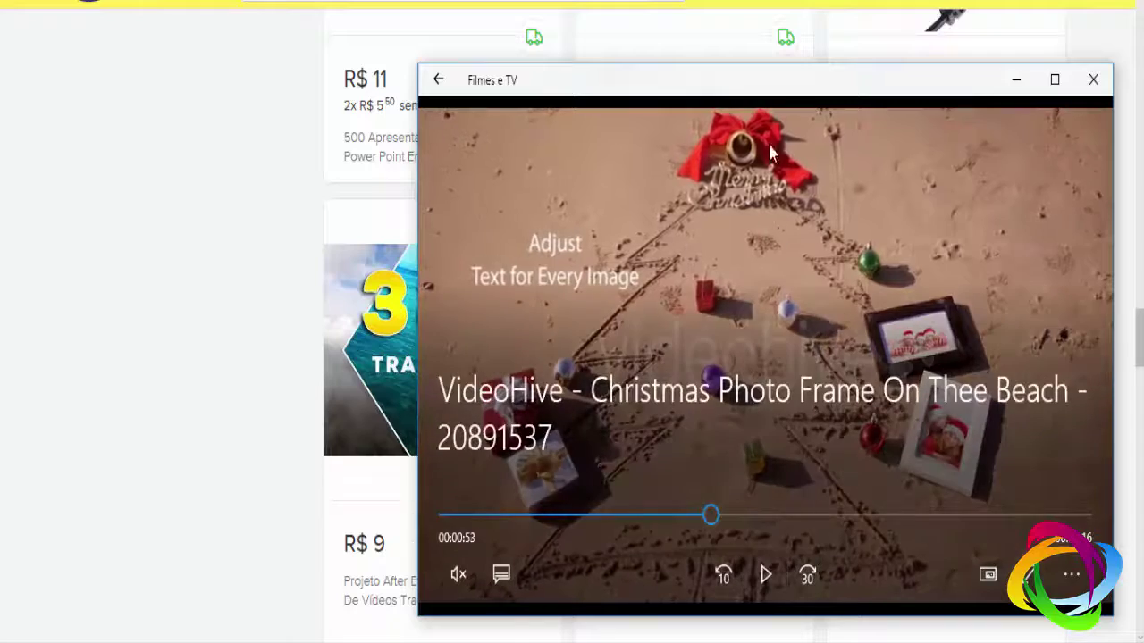
click(206, 159)
scroll(188, 357, down, 2)
scroll(193, 384, down, 8)
- Scroll down through the seller's listings grid
scroll(210, 418, down, 8)
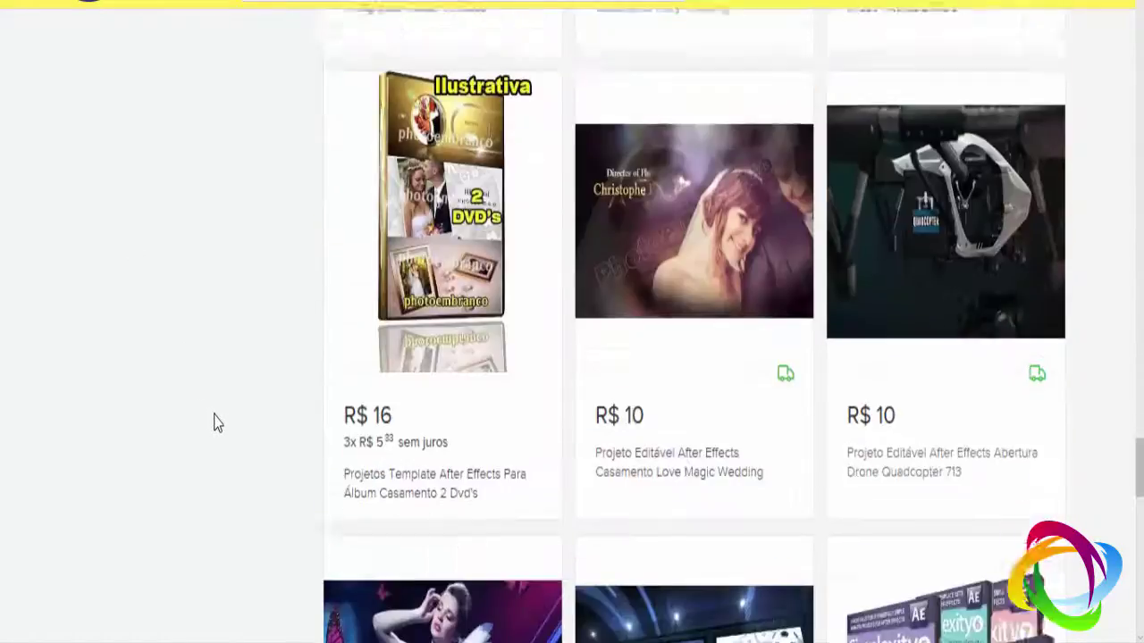
scroll(559, 480, down, 5)
scroll(557, 480, down, 8)
scroll(554, 477, down, 4)
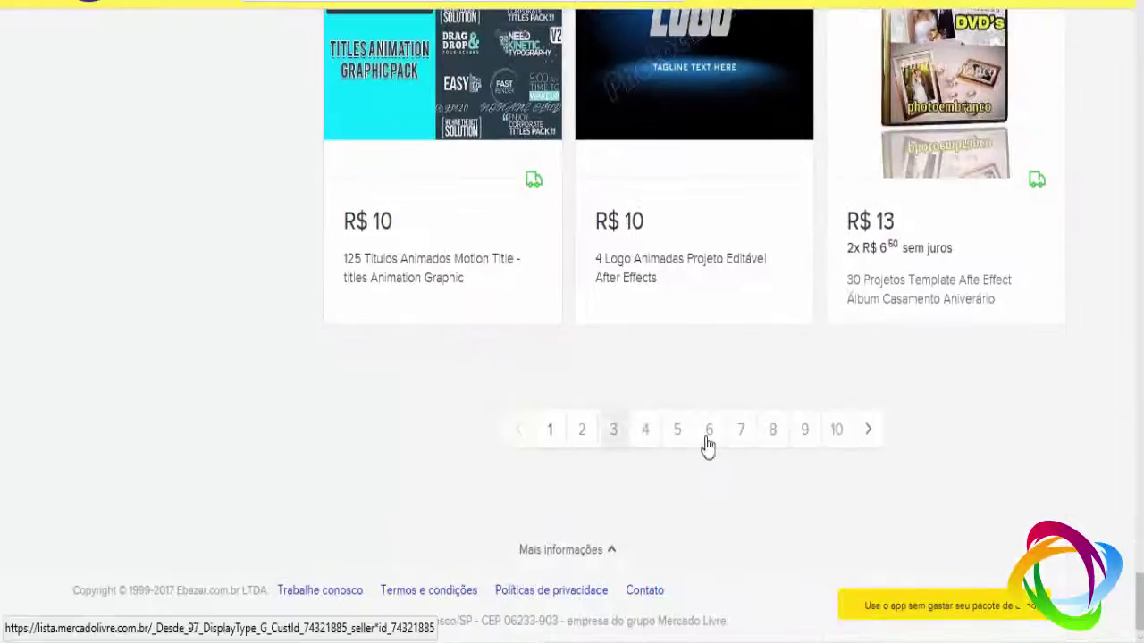
scroll(519, 332, up, 4)
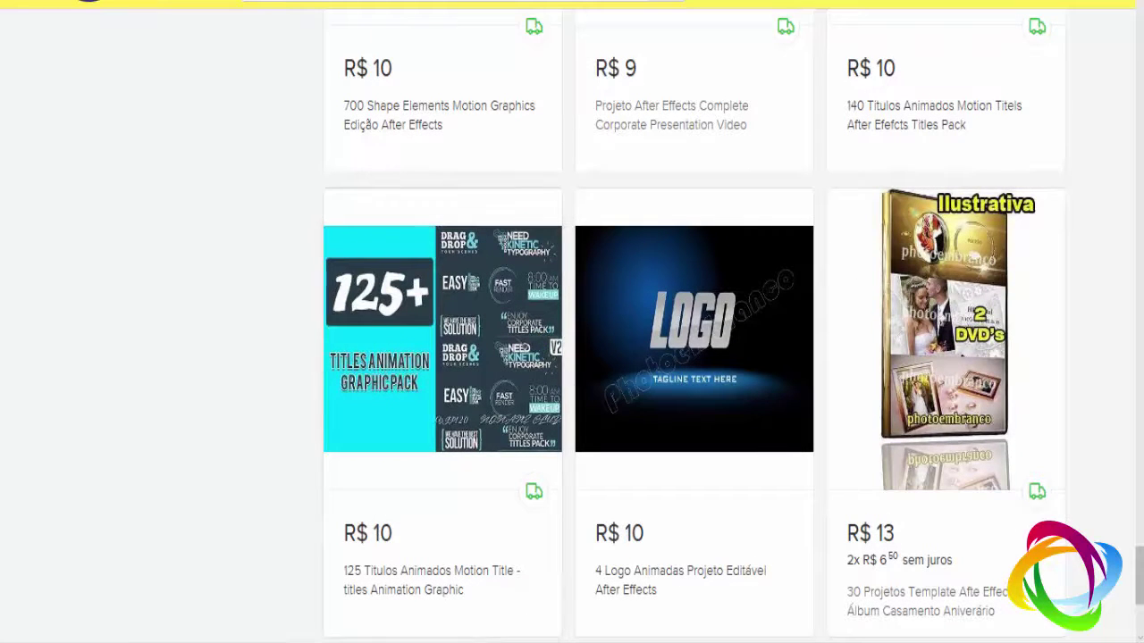
scroll(925, 205, up, 10)
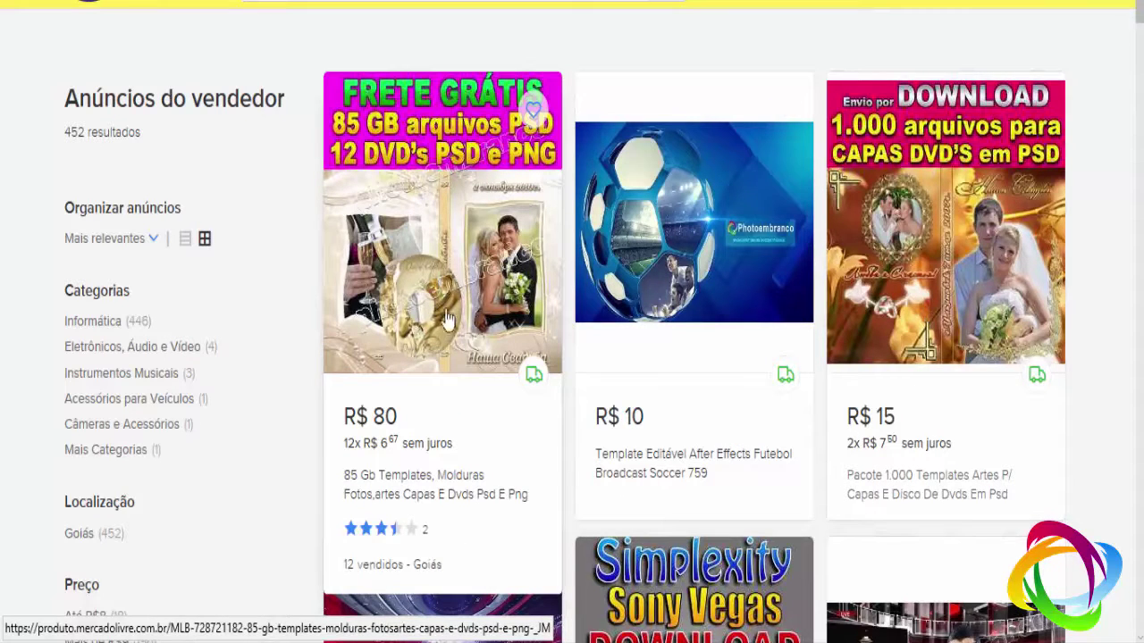
scroll(938, 326, down, 3)
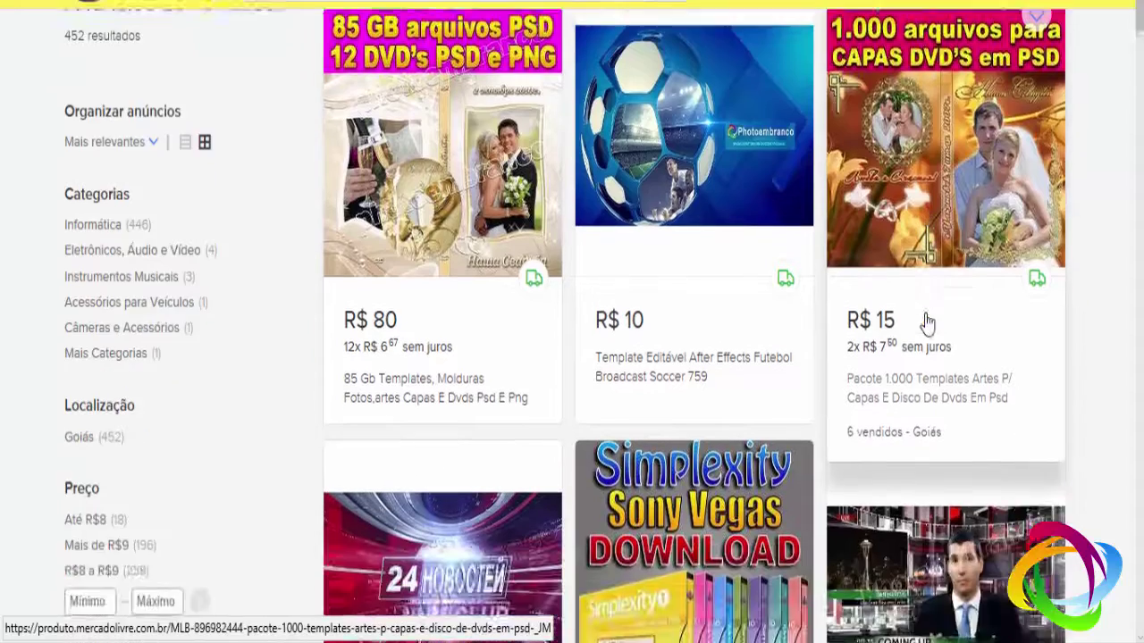
scroll(703, 368, down, 2)
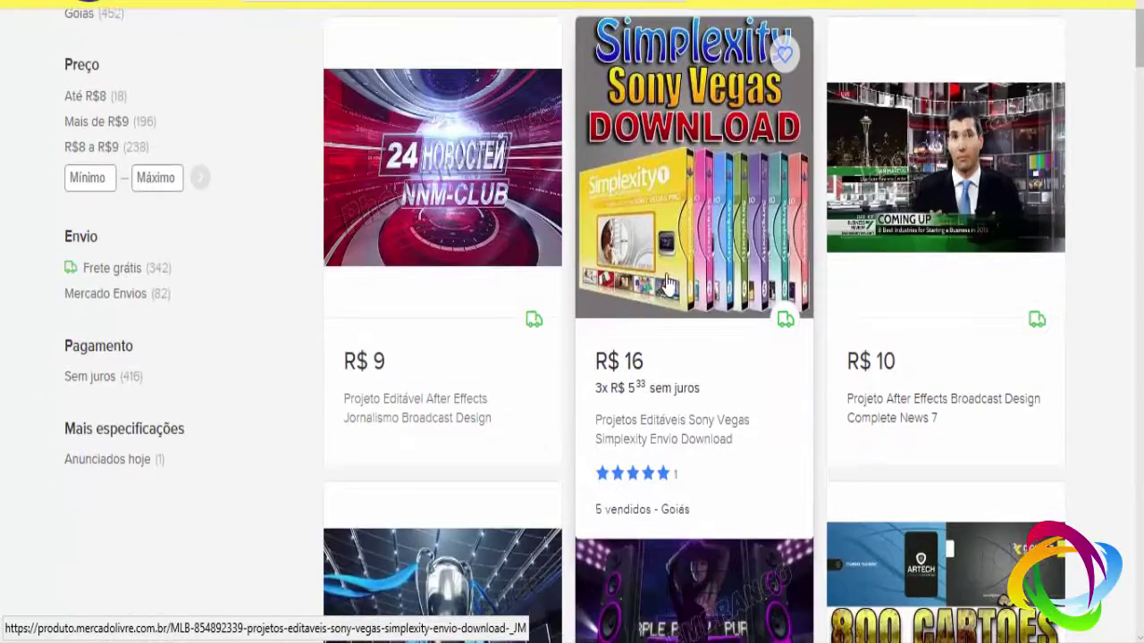
scroll(685, 301, up, 1)
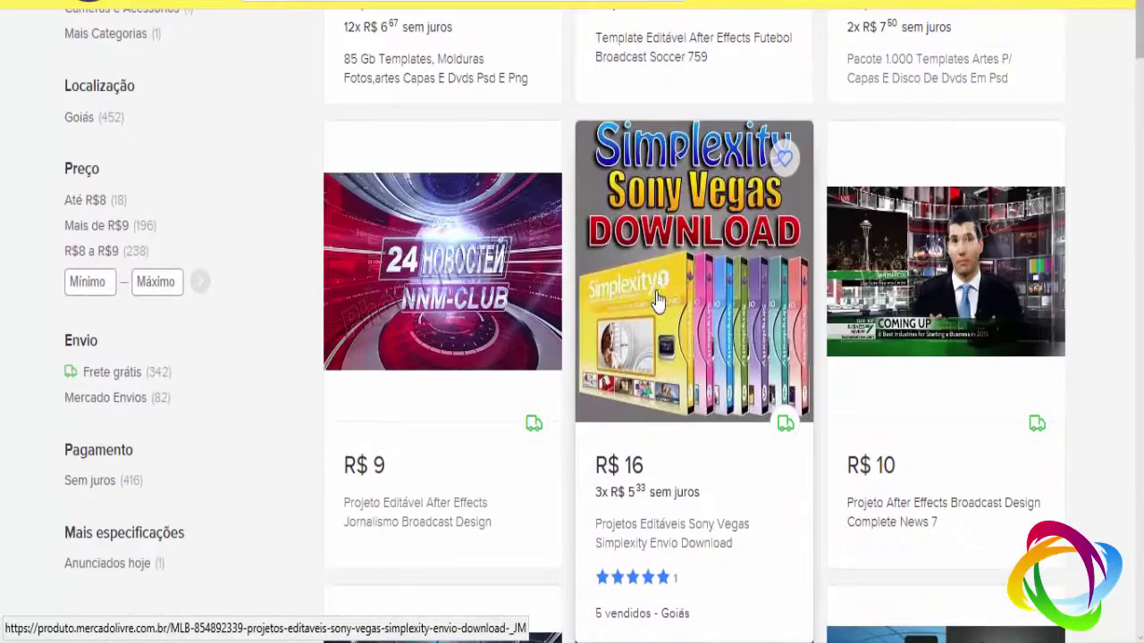
scroll(952, 281, down, 4)
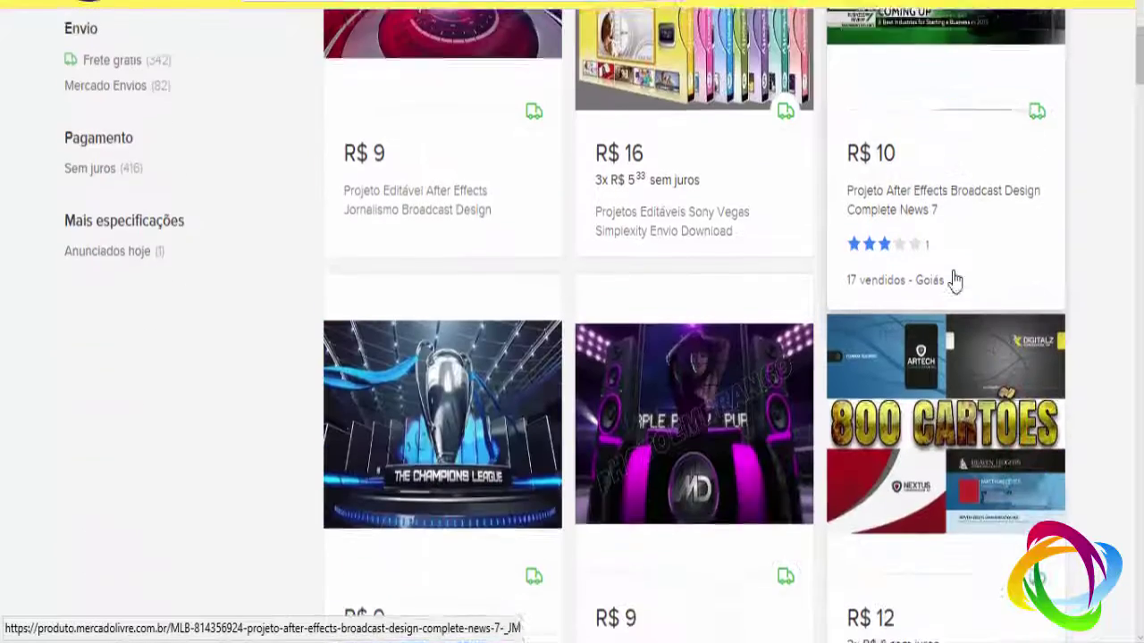
scroll(483, 356, down, 1)
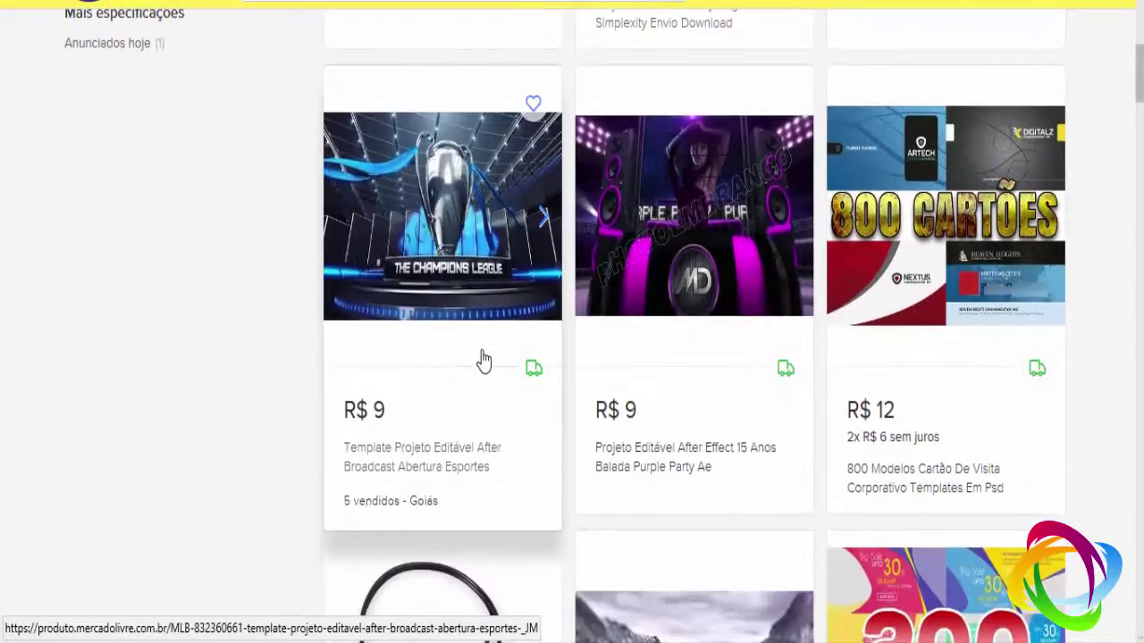
scroll(483, 360, down, 3)
scroll(901, 420, down, 2)
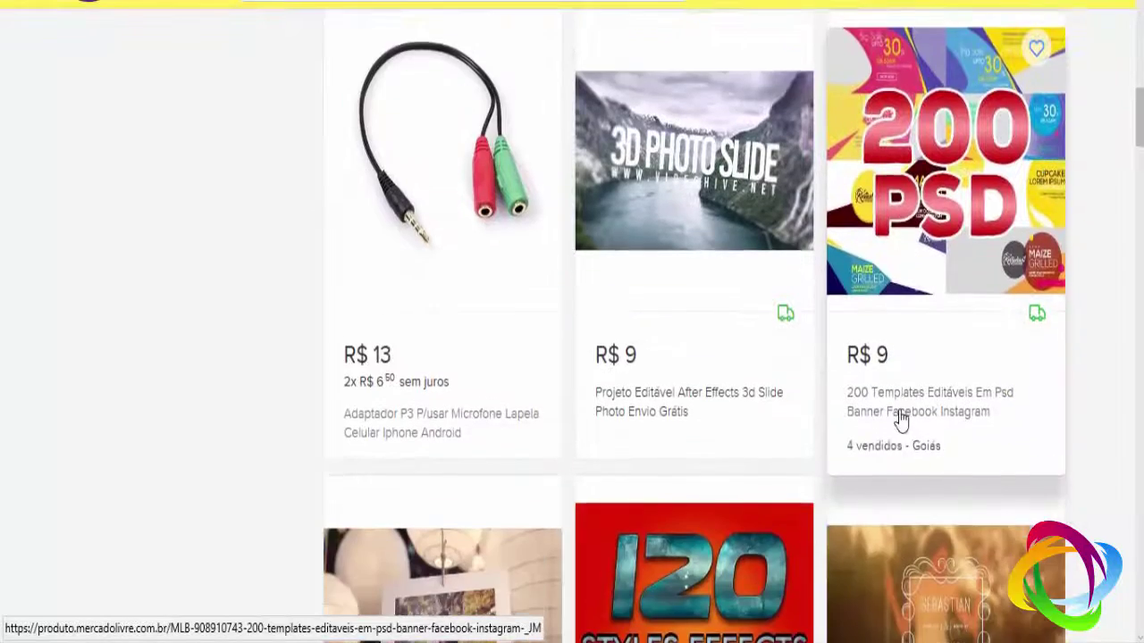
scroll(901, 420, down, 3)
scroll(885, 426, down, 2)
scroll(884, 421, down, 2)
scroll(885, 424, down, 3)
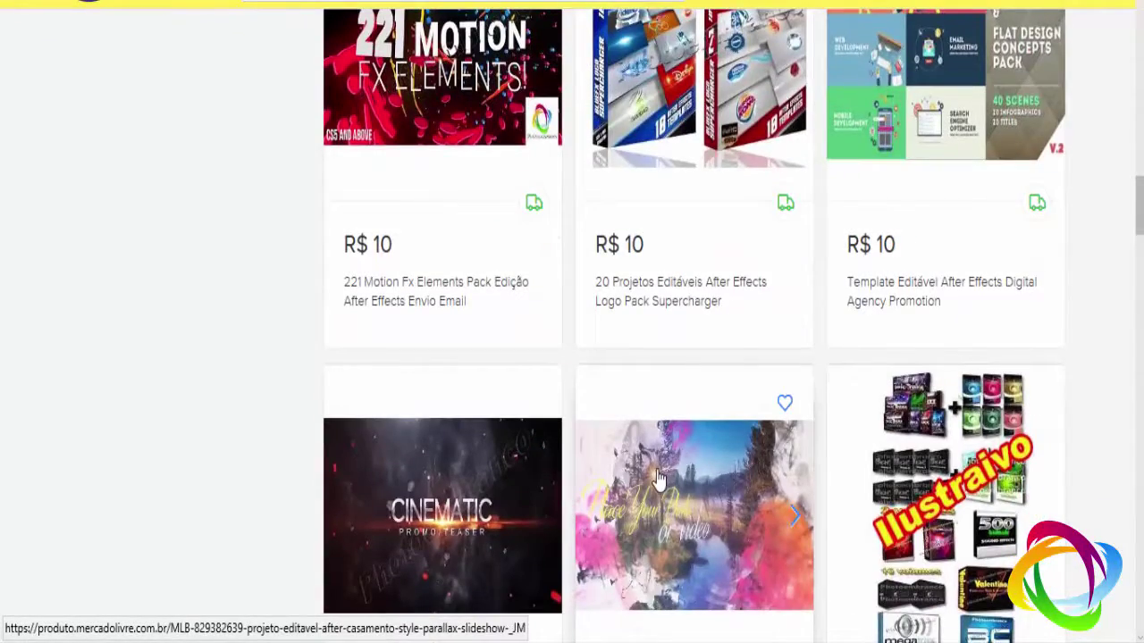
scroll(657, 480, down, 3)
scroll(657, 480, down, 4)
scroll(656, 479, down, 3)
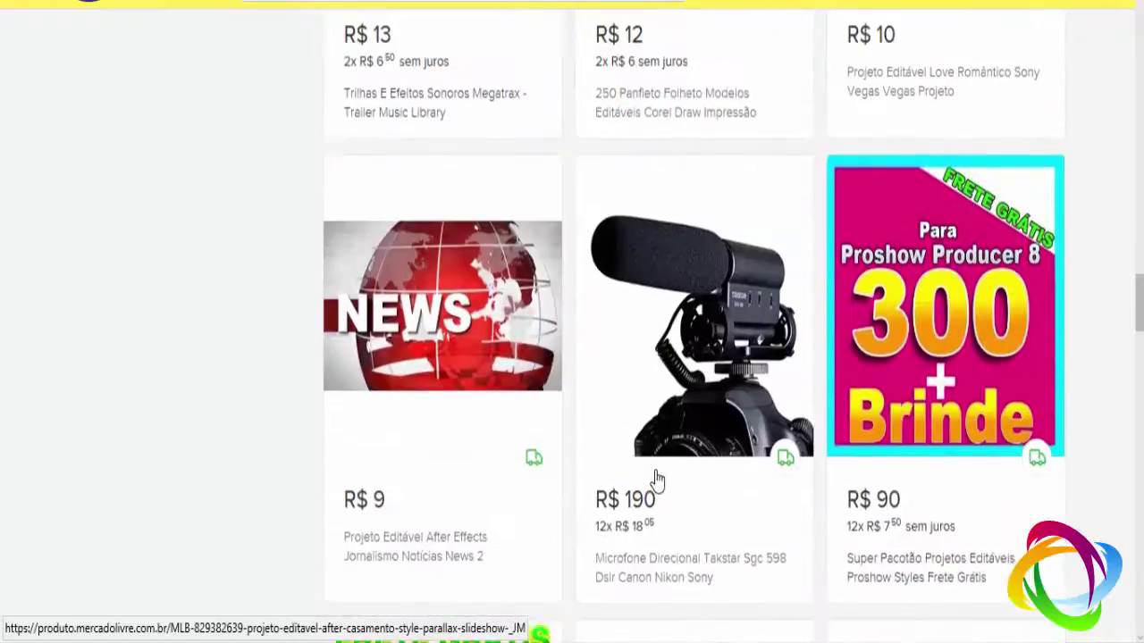
scroll(655, 478, down, 1)
scroll(653, 477, down, 2)
scroll(643, 477, down, 1)
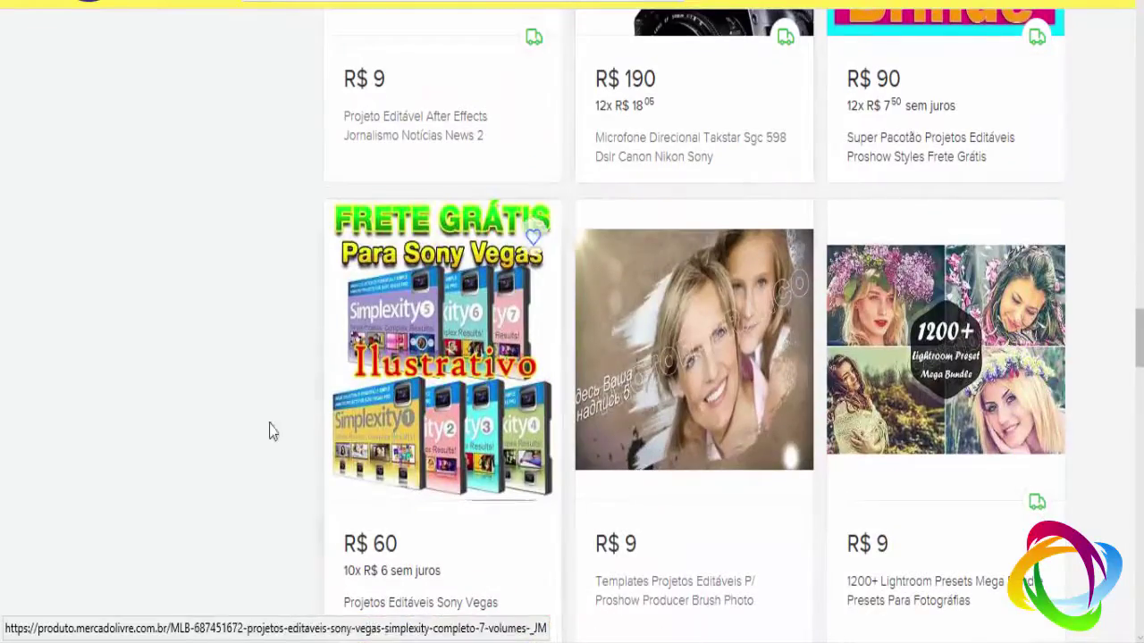
scroll(220, 416, down, 1)
scroll(221, 417, down, 3)
scroll(327, 421, down, 2)
scroll(328, 422, down, 1)
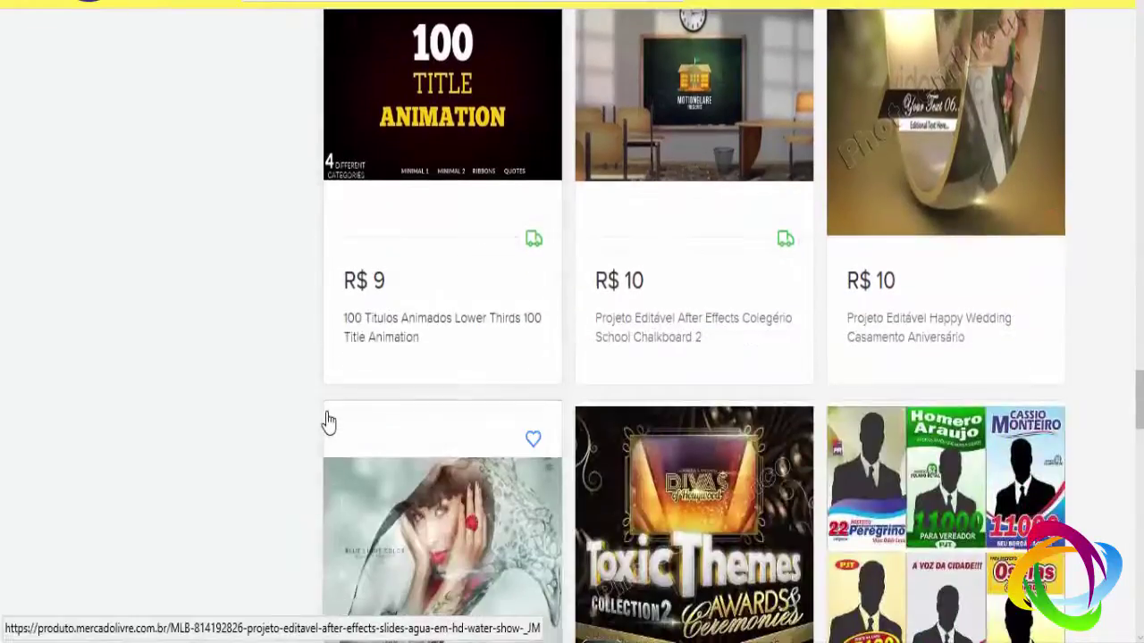
scroll(327, 421, down, 2)
scroll(327, 421, down, 3)
scroll(327, 421, down, 3)
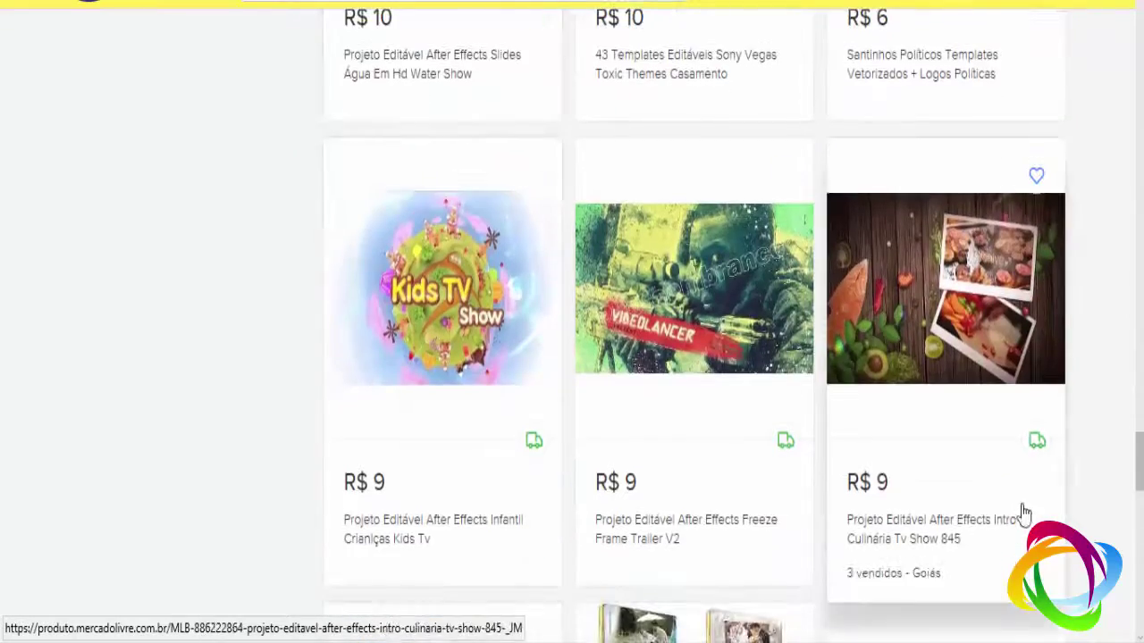
scroll(893, 510, down, 2)
scroll(763, 483, down, 4)
scroll(760, 482, down, 4)
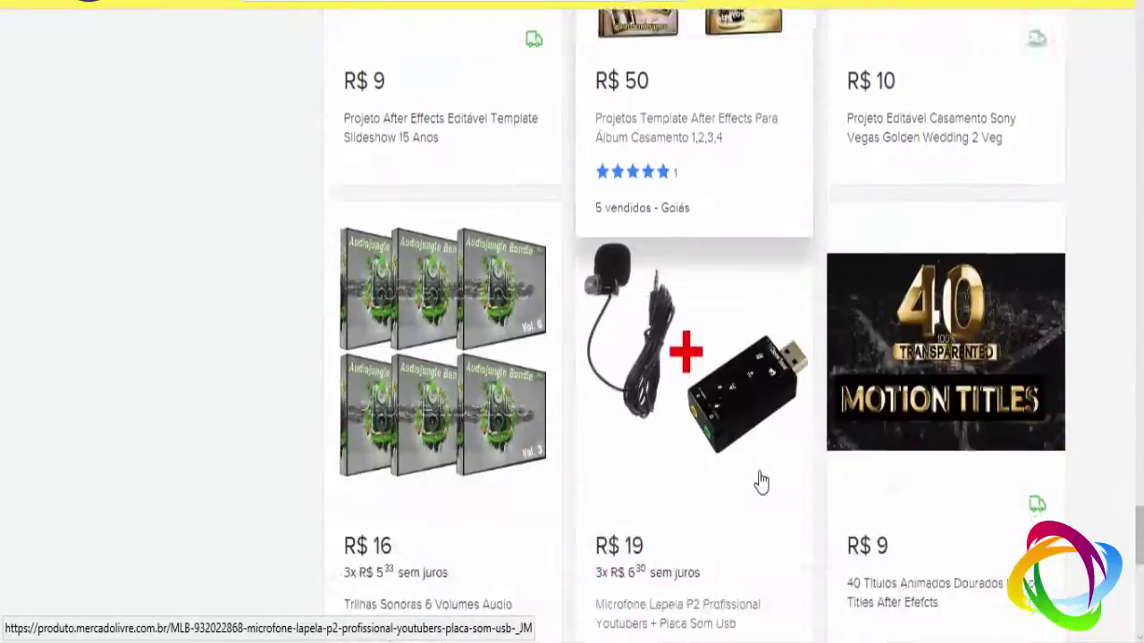
- Scroll back up and open the Takstar Sgc 598 microphone listing
scroll(760, 482, up, 3)
scroll(759, 477, up, 6)
scroll(761, 472, up, 6)
scroll(755, 455, up, 6)
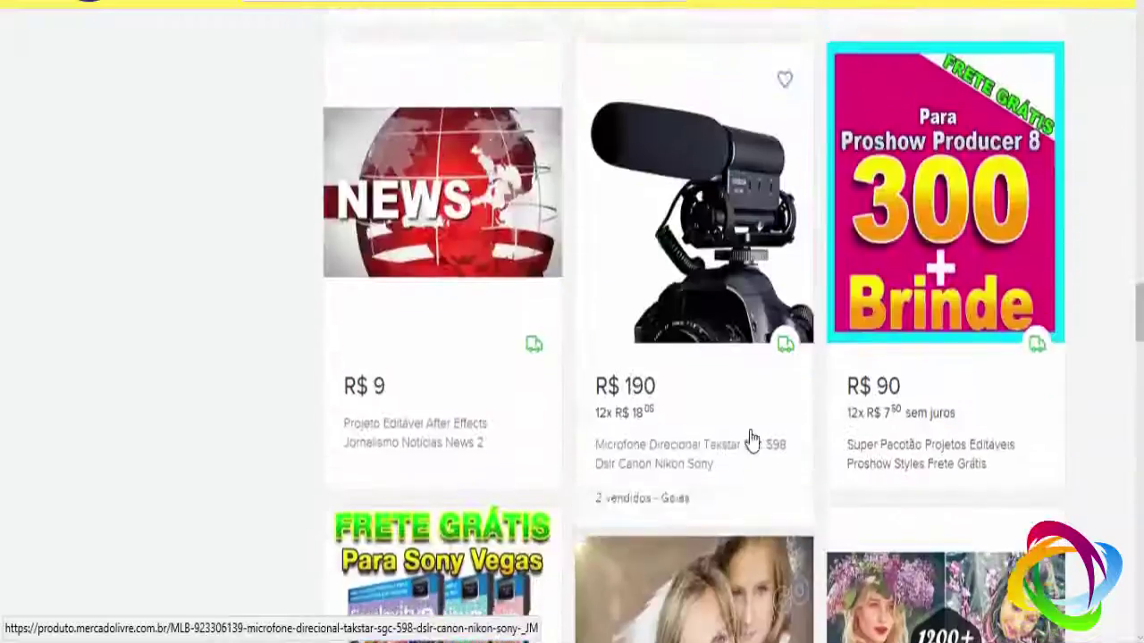
click(751, 440)
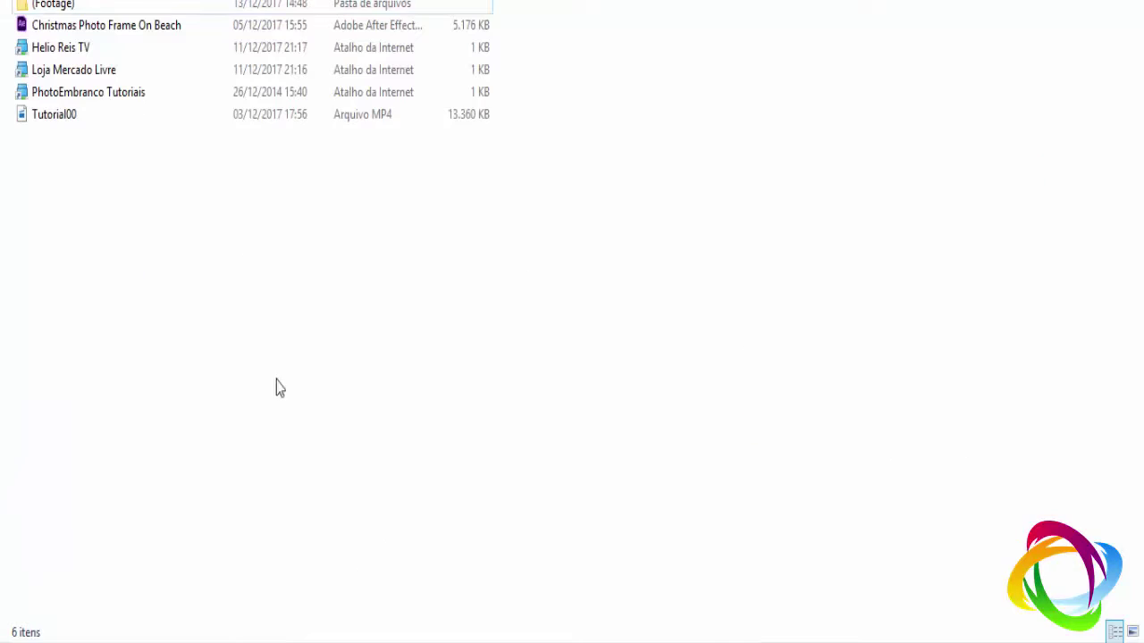
- Refresh the folder and select the Christmas Photo Frame On Beach project file
right_click(217, 260)
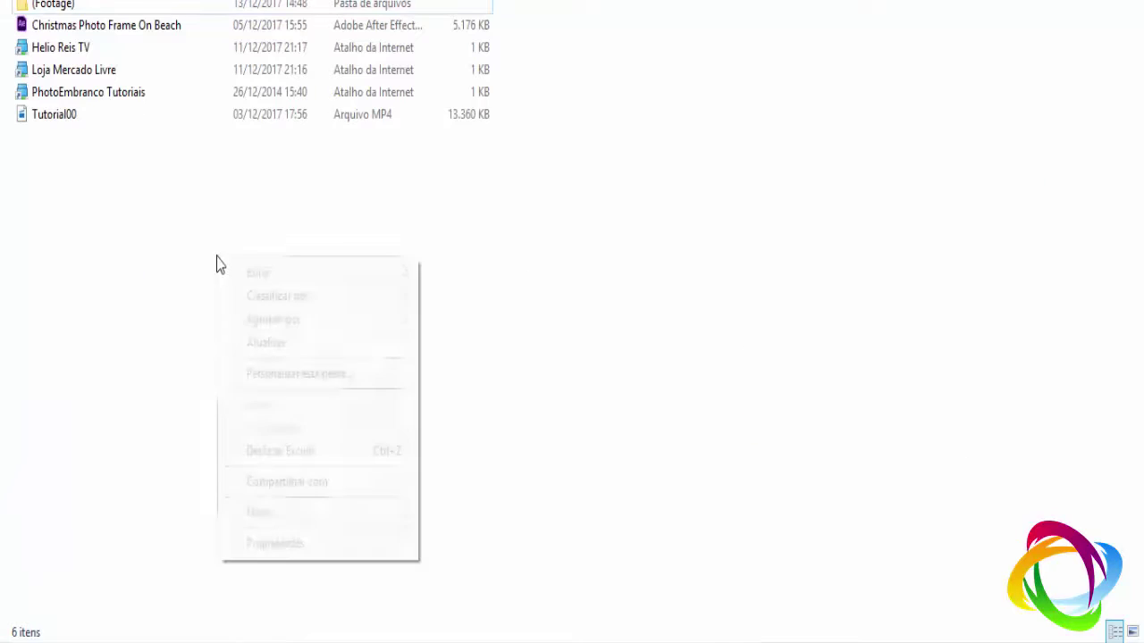
click(298, 344)
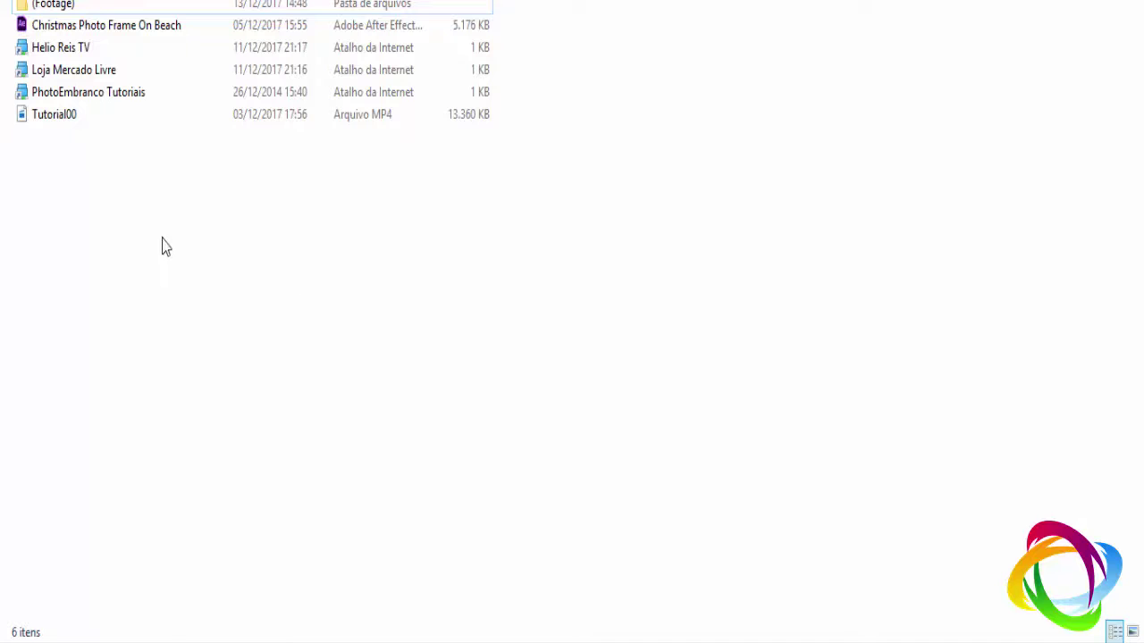
drag(61, 235, 71, 9)
click(56, 204)
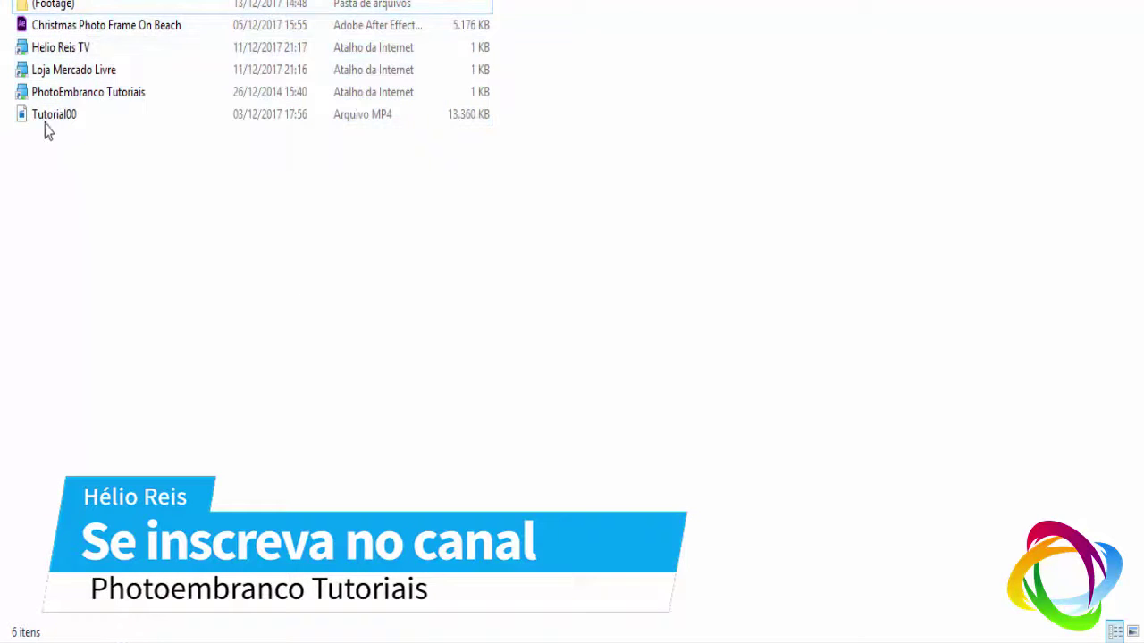
click(69, 25)
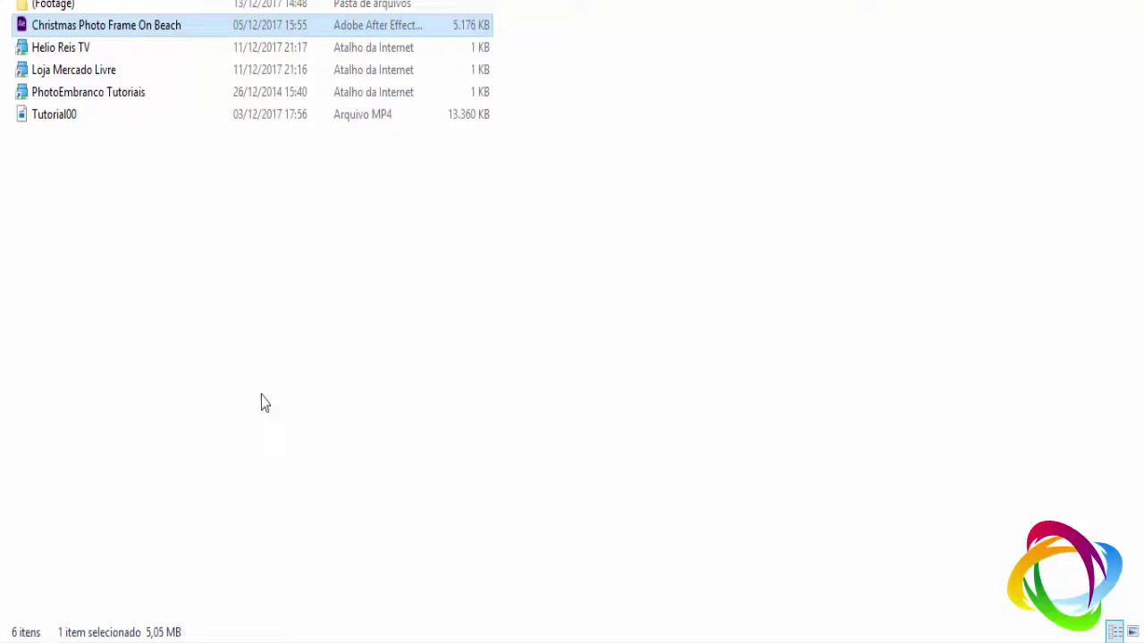
right_click(188, 259)
click(264, 347)
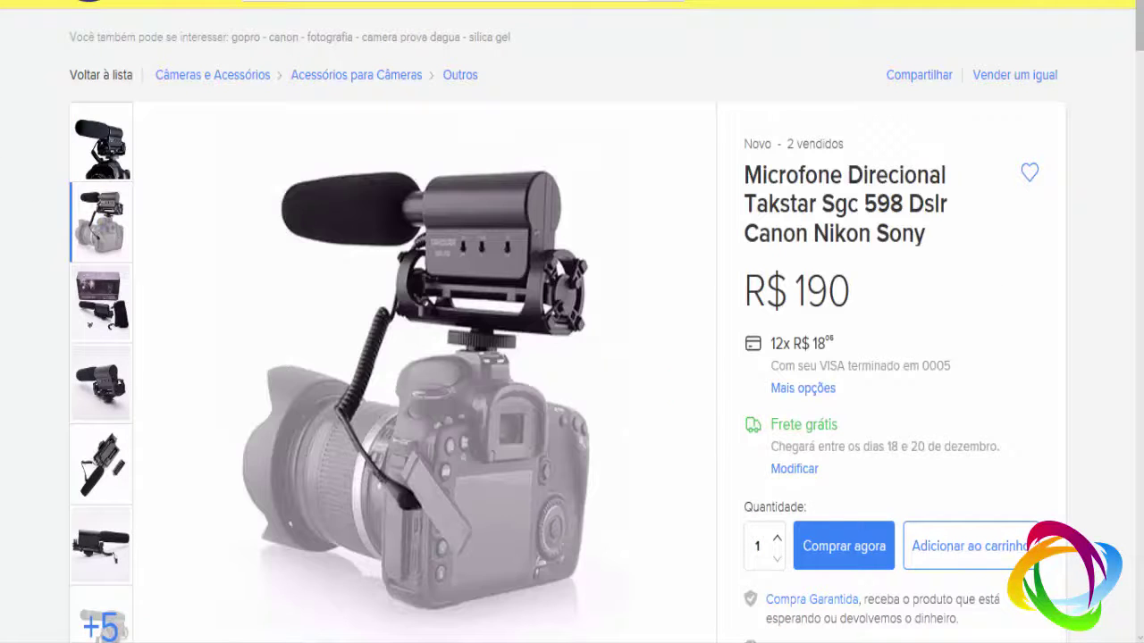
- Scroll through the seller's Mercado Livre template listings before returning to After Effects
scroll(596, 147, up, 3)
scroll(596, 156, up, 5)
scroll(597, 158, up, 5)
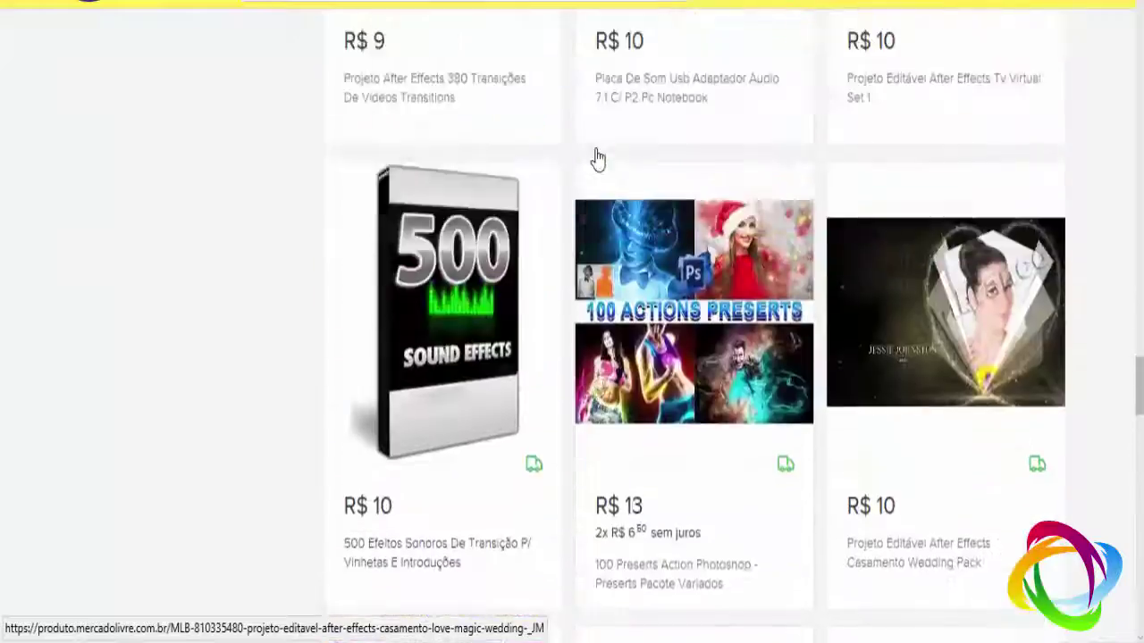
scroll(598, 158, up, 5)
scroll(593, 161, up, 5)
scroll(592, 170, up, 5)
scroll(593, 178, up, 5)
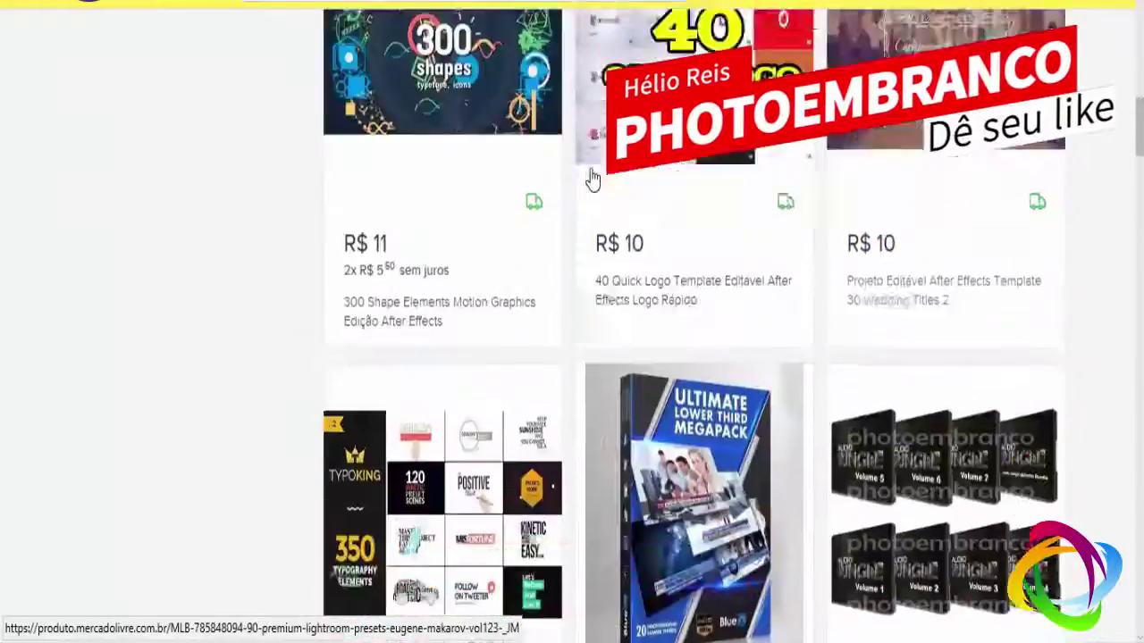
scroll(592, 178, up, 5)
scroll(592, 183, up, 5)
scroll(592, 191, up, 5)
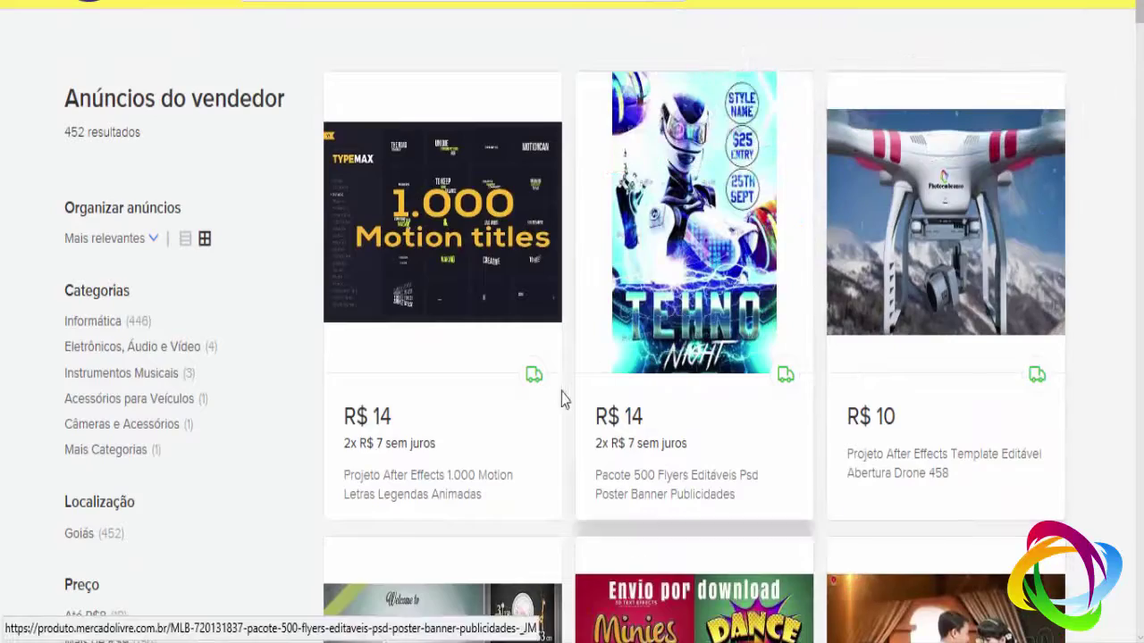
scroll(562, 399, down, 4)
scroll(557, 395, down, 4)
scroll(557, 396, down, 4)
scroll(557, 391, up, 5)
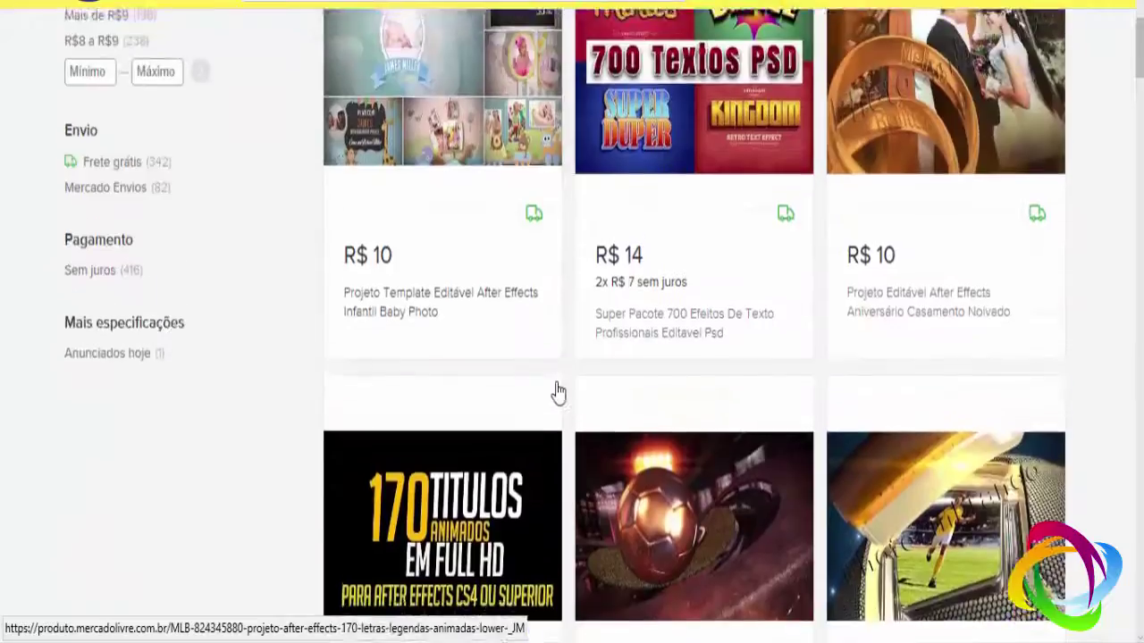
scroll(557, 393, up, 7)
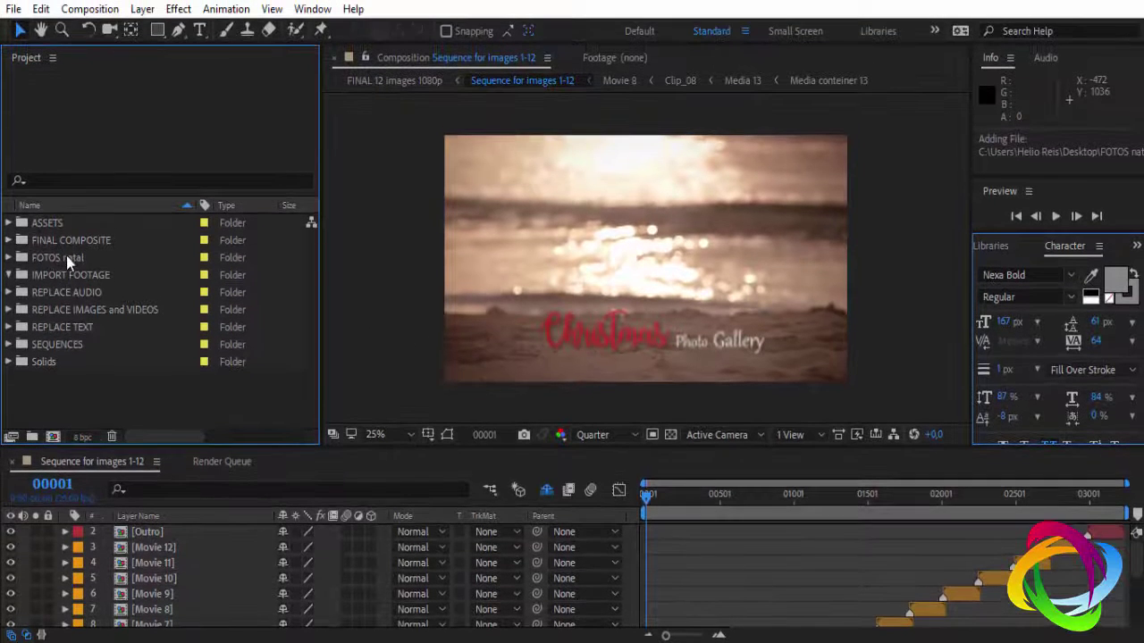
- Switch the composition preview resolution from Quarter to Full
click(65, 257)
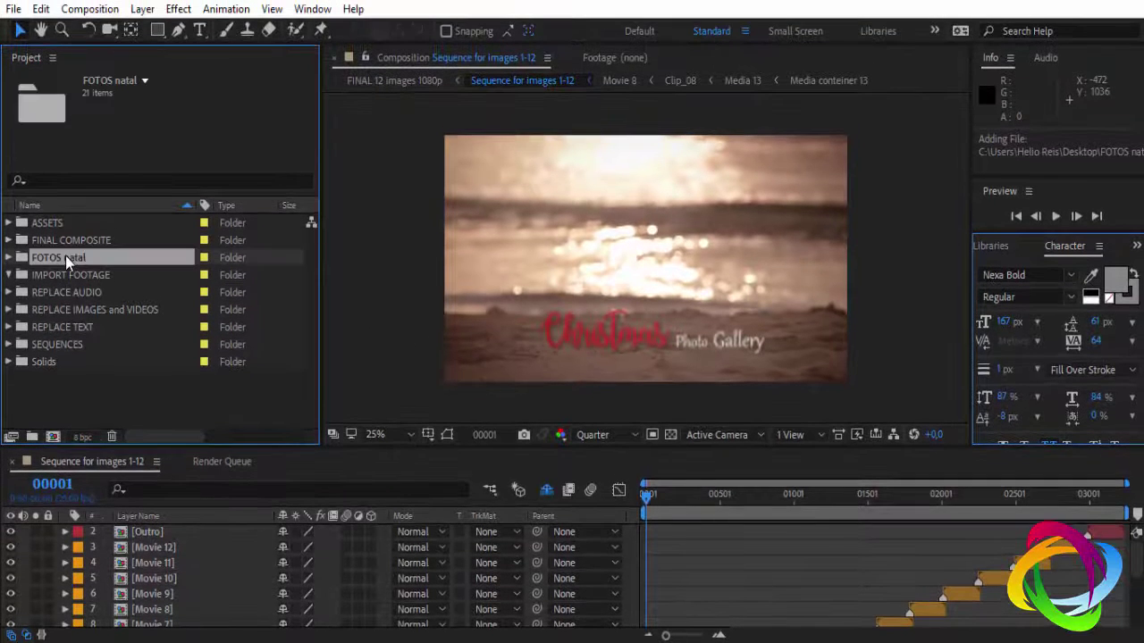
click(167, 396)
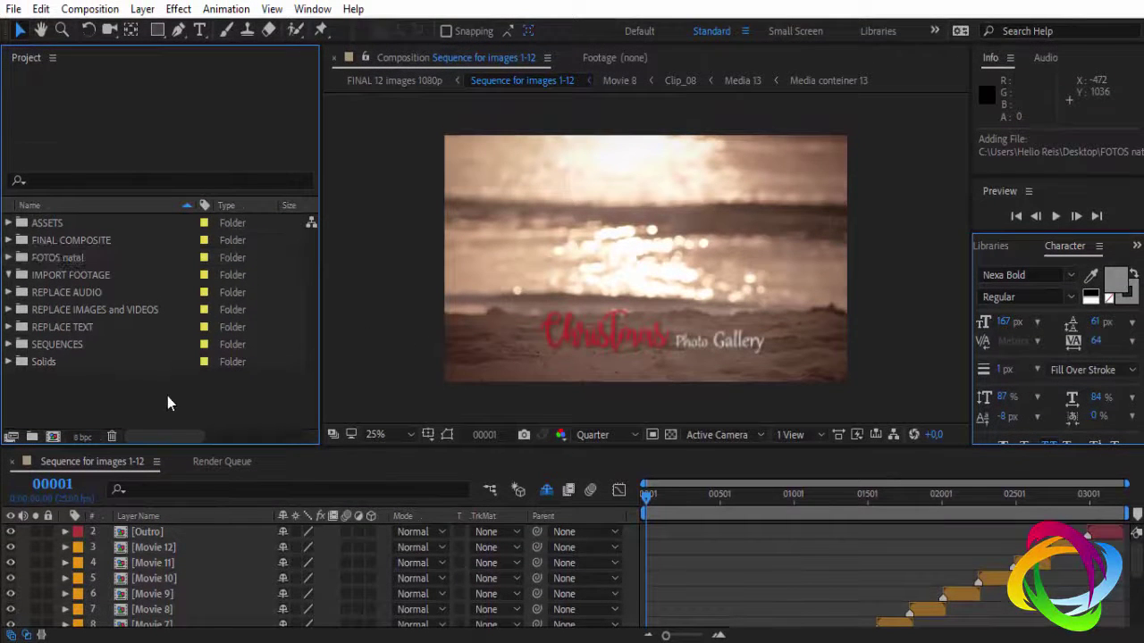
click(635, 435)
click(608, 545)
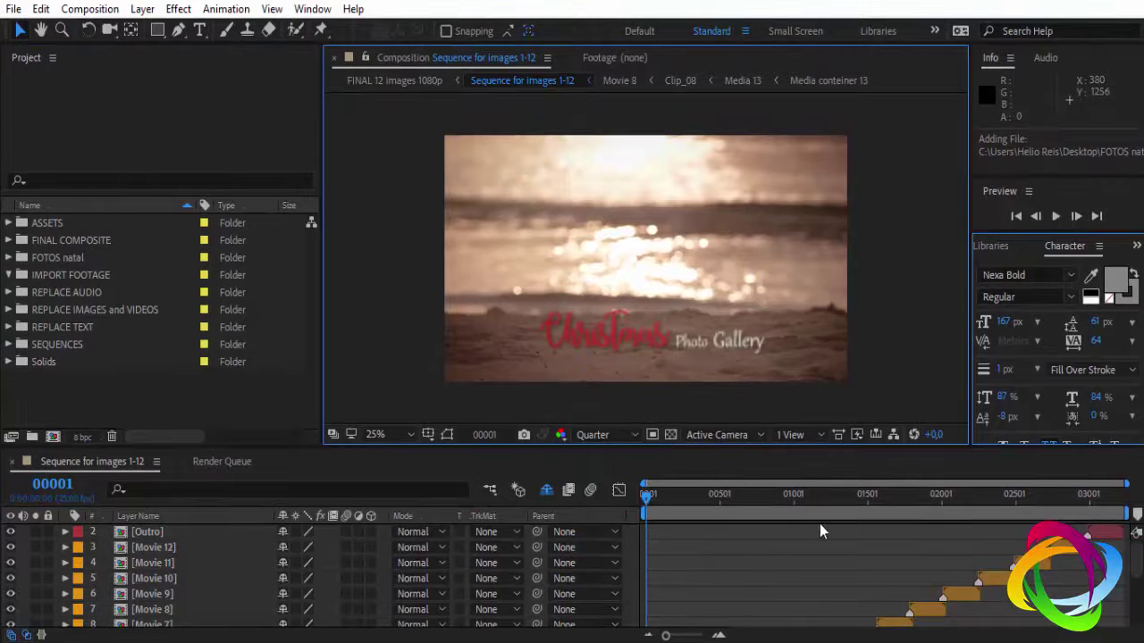
click(635, 435)
click(598, 477)
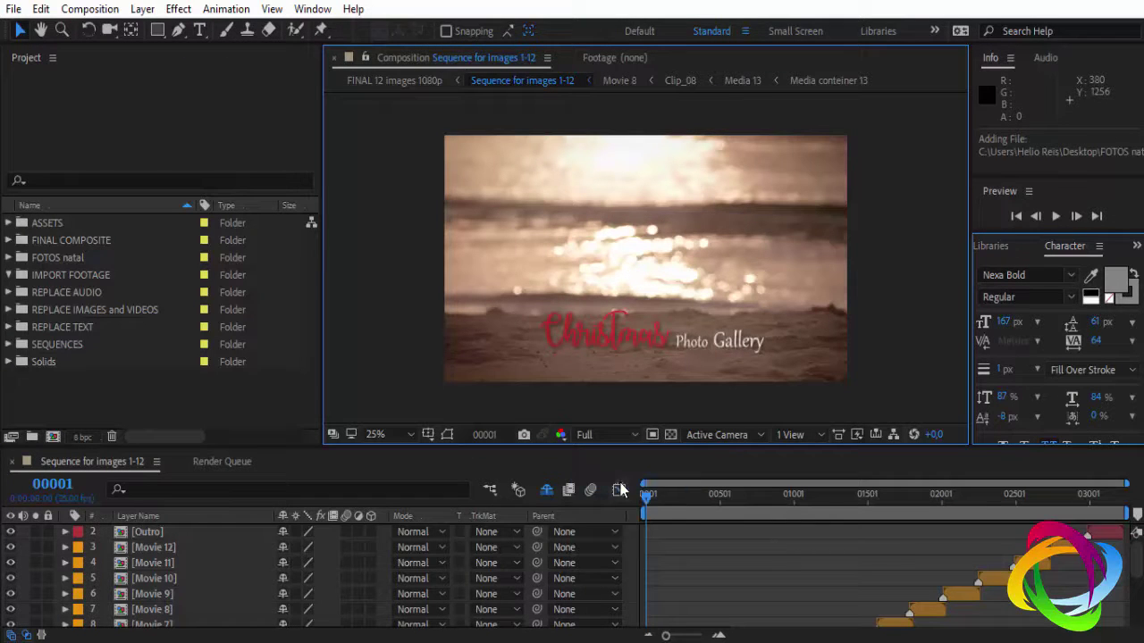
- Set the preview back to Quarter, close the Render Queue, and select the REPLACE AUDIO folder
scroll(669, 323, up, 2)
scroll(670, 328, down, 2)
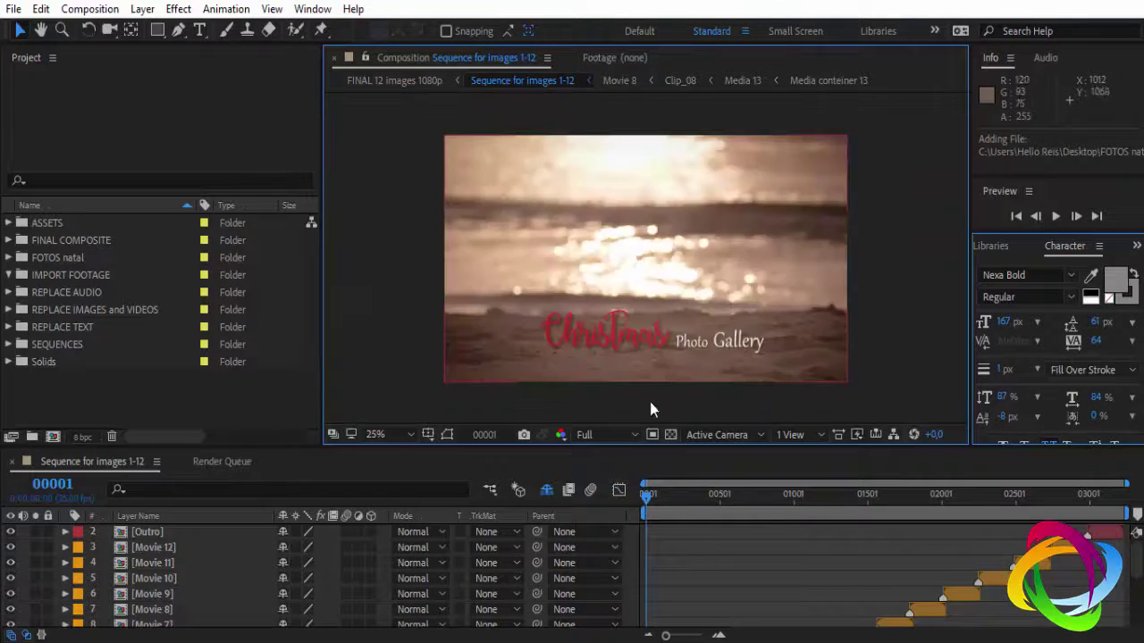
click(635, 435)
click(616, 542)
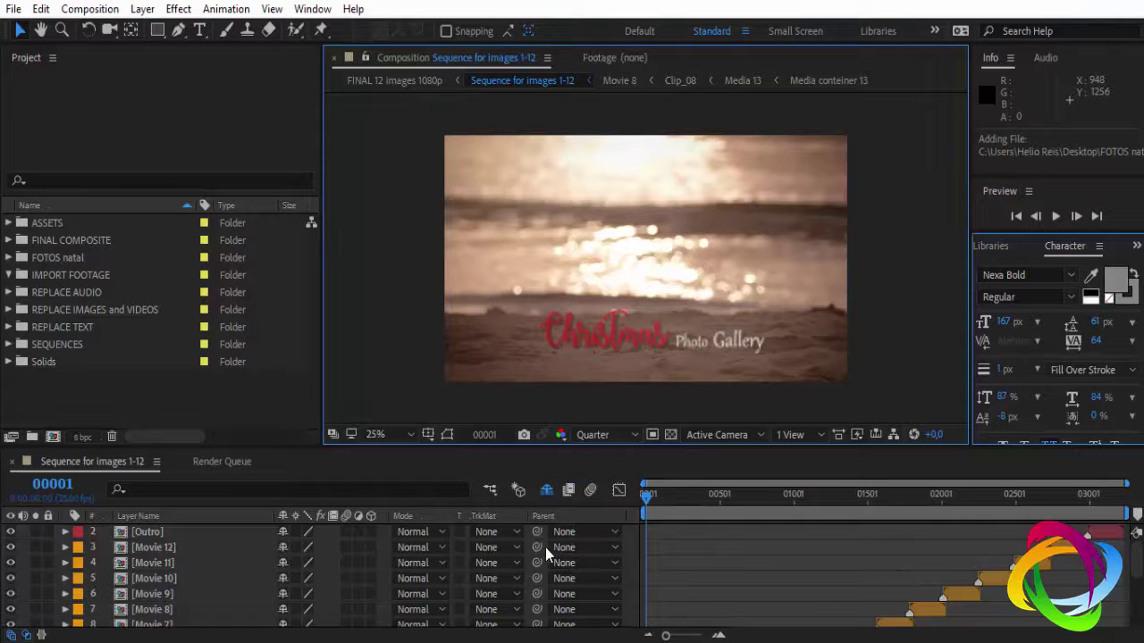
click(181, 465)
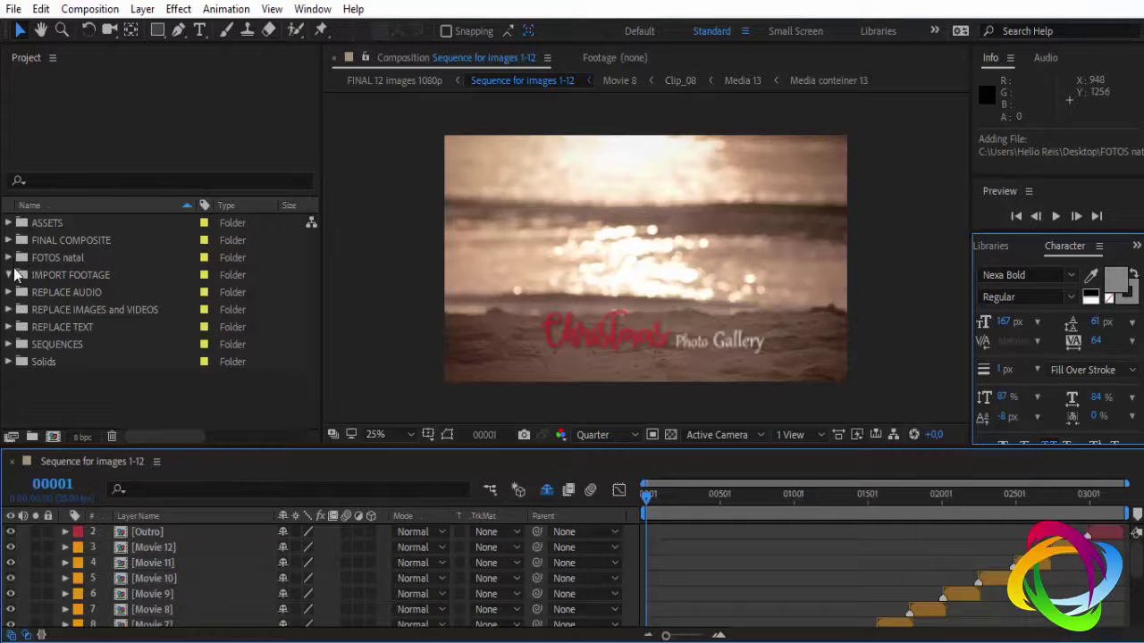
click(54, 292)
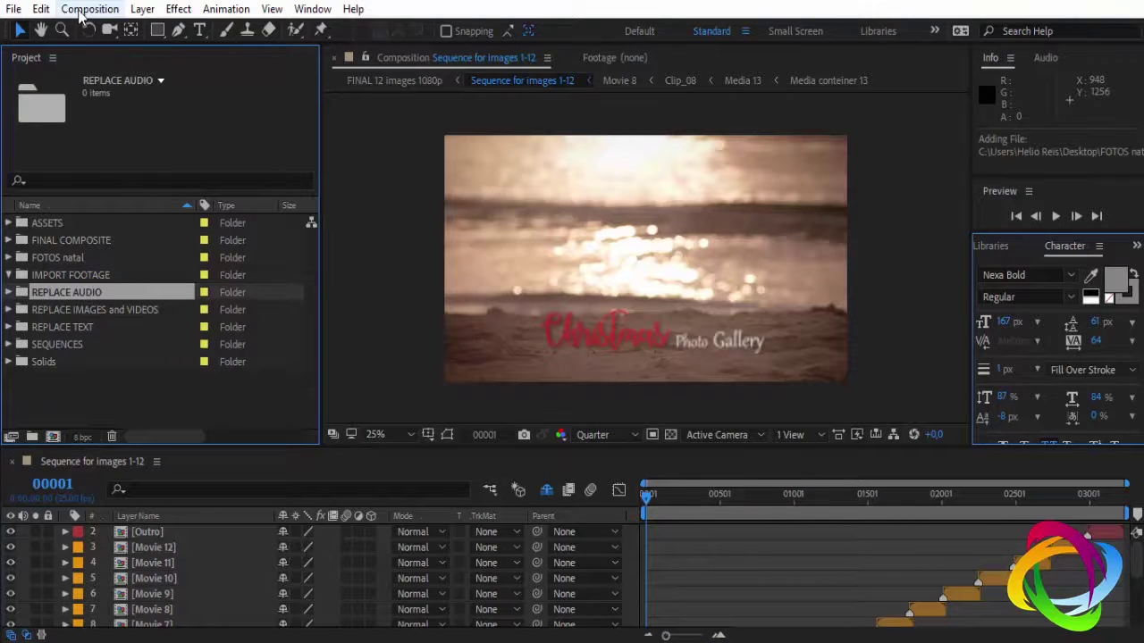
- Inspect the IMPORT FOOTAGE, FOTOS natal, REPLACE AUDIO and REPLACE TEXT folders, then expand REPLACE IMAGES and VIDEOS
click(41, 10)
mouse_move(20, 13)
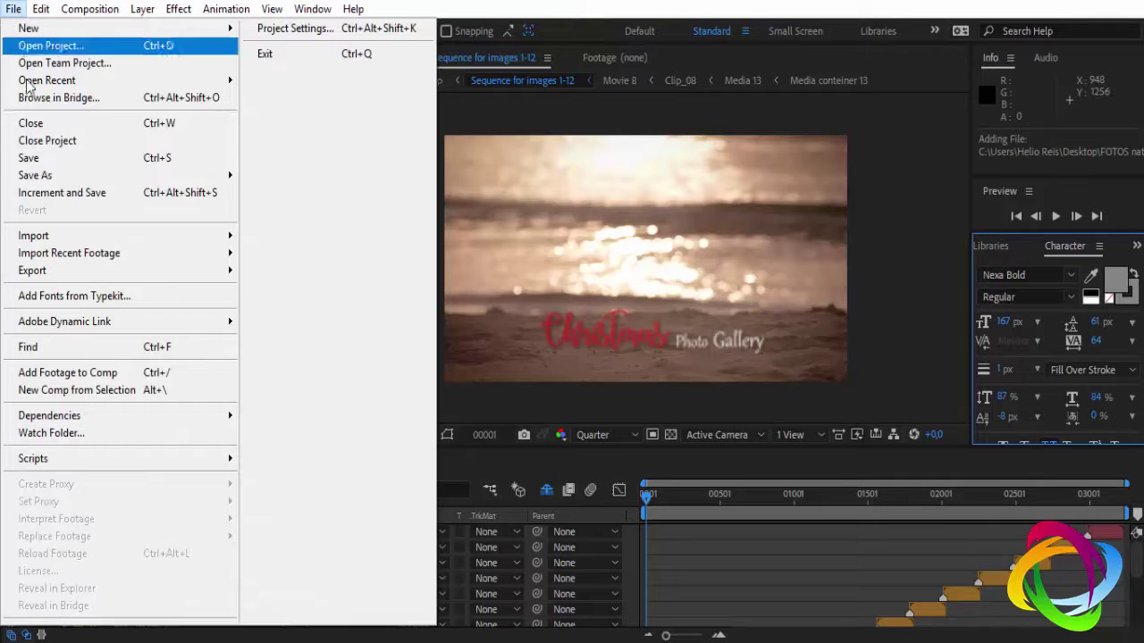
mouse_move(49, 237)
click(344, 201)
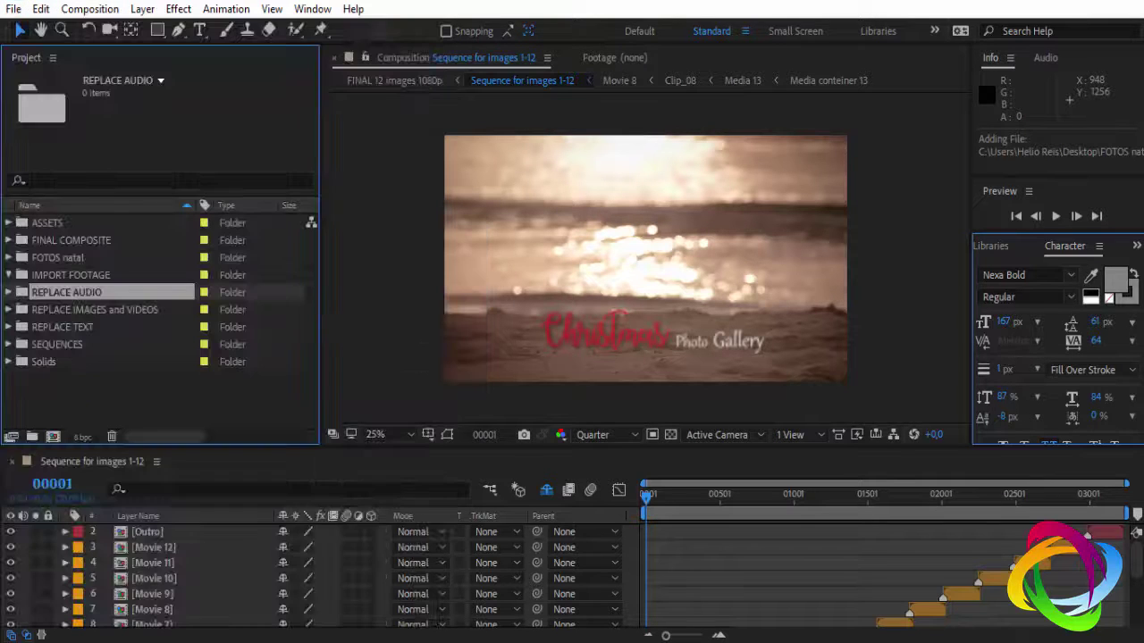
click(75, 278)
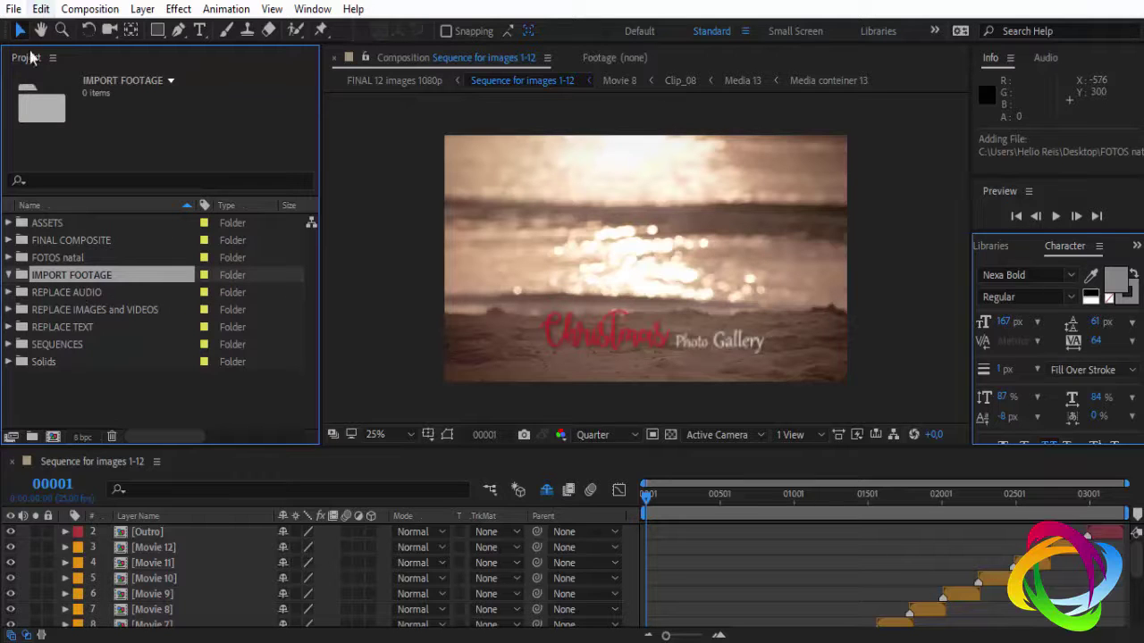
click(44, 258)
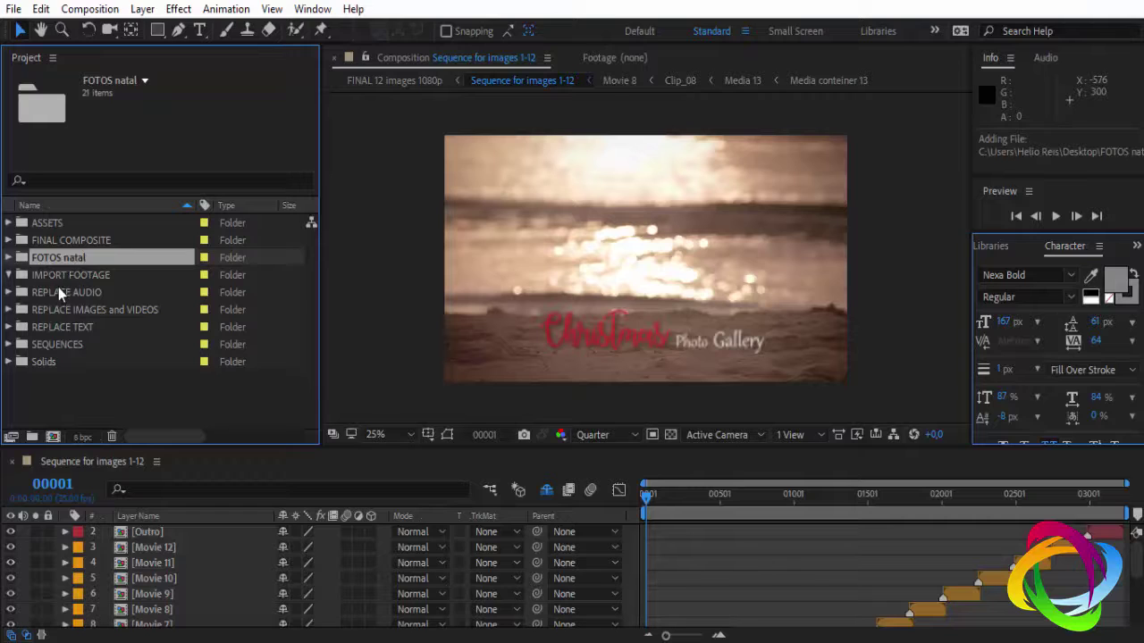
click(54, 292)
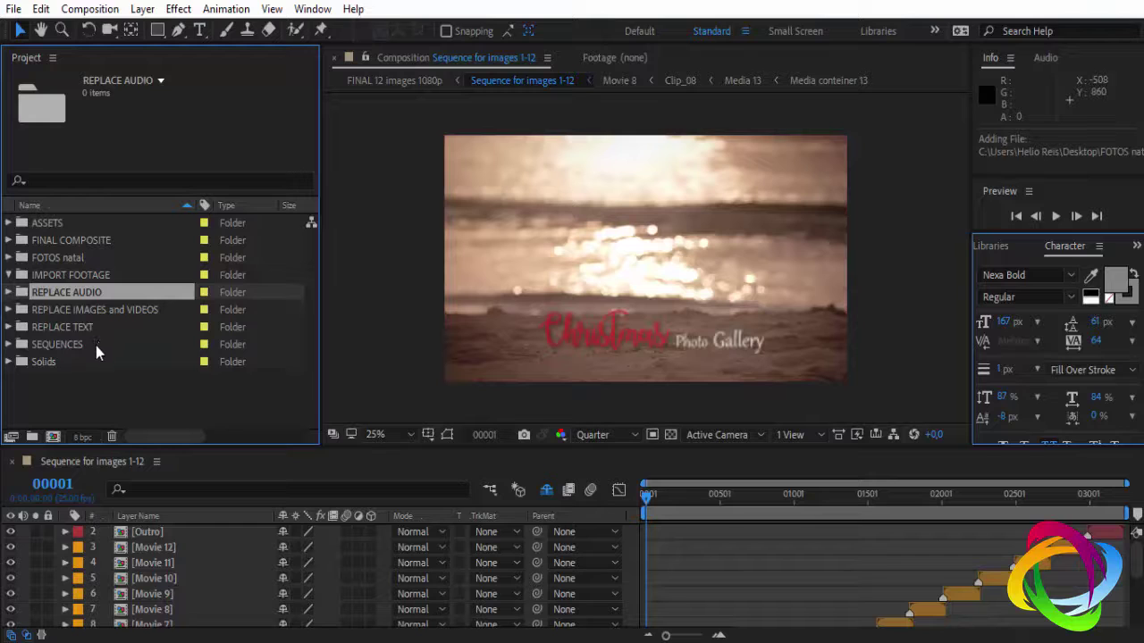
click(79, 310)
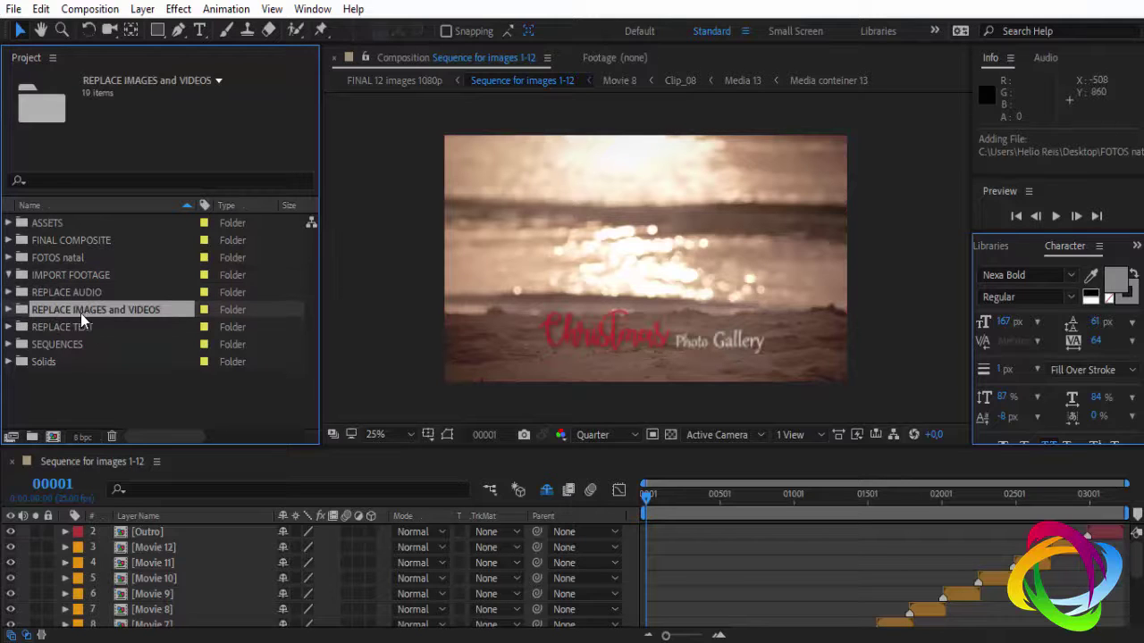
click(132, 331)
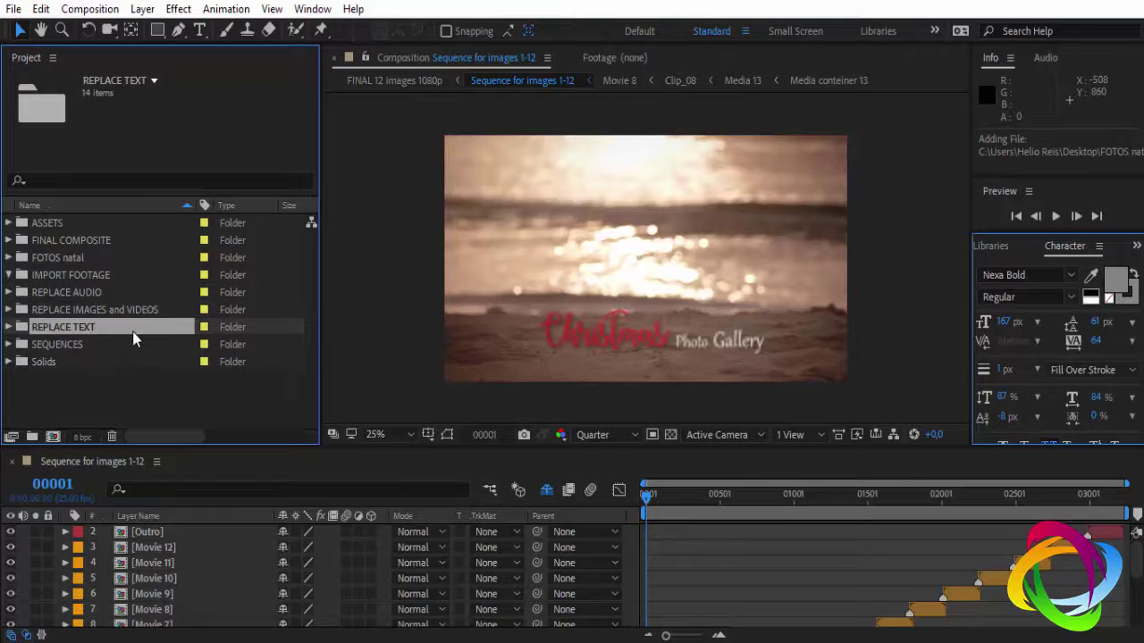
click(9, 312)
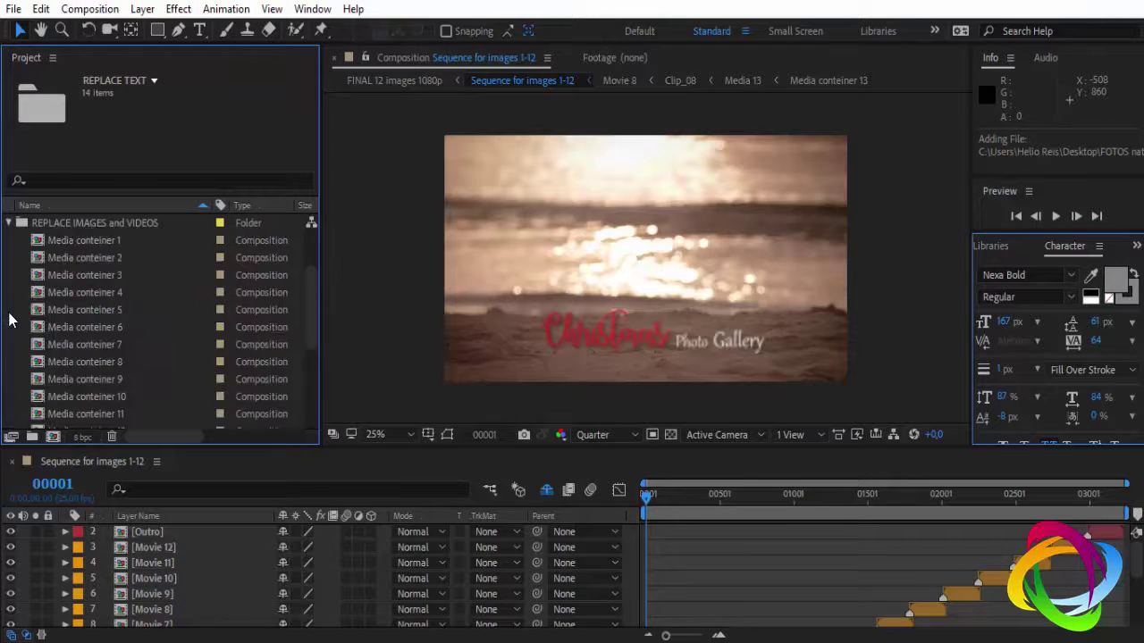
- Put the photo of two elderly women above Black Solid 1 in Media conteiner 1
double_click(111, 244)
scroll(94, 280, up, 2)
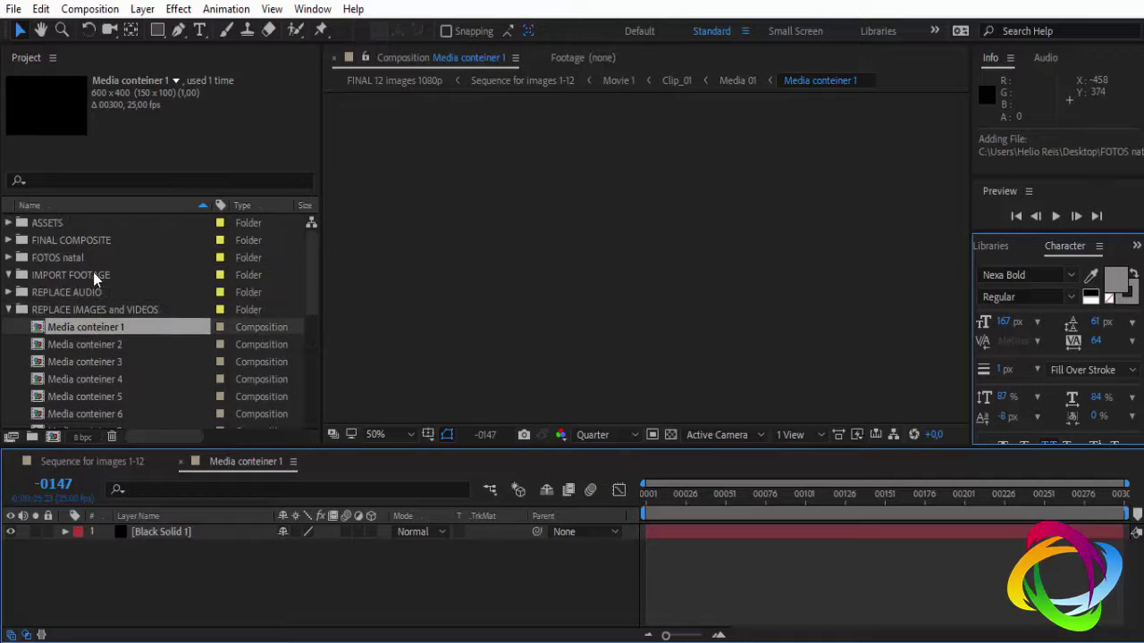
click(9, 259)
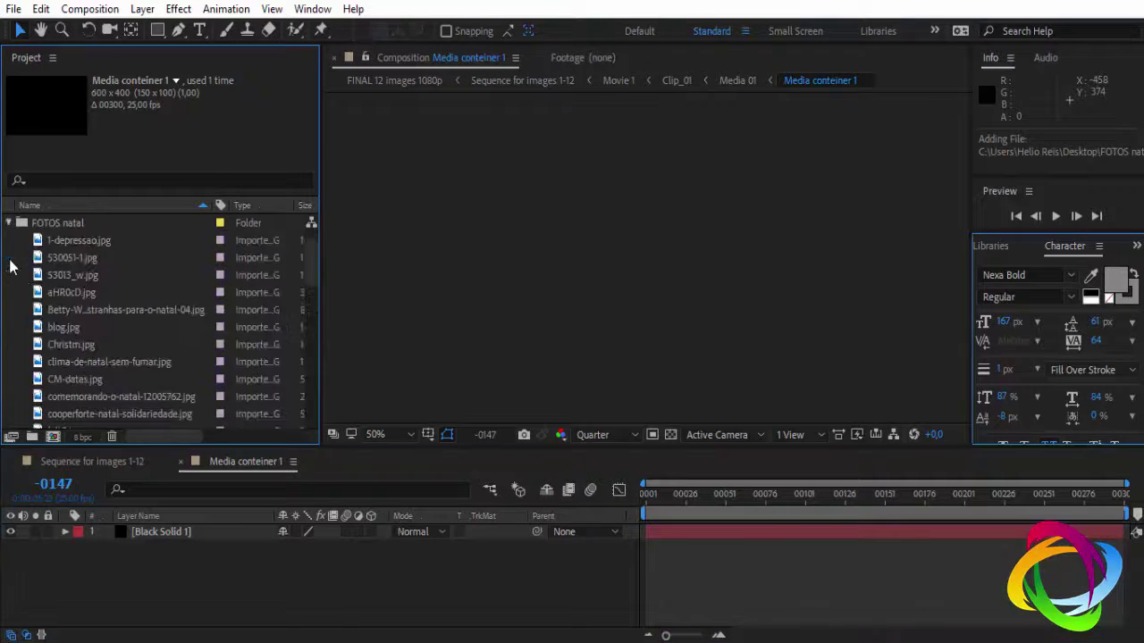
click(84, 295)
click(98, 312)
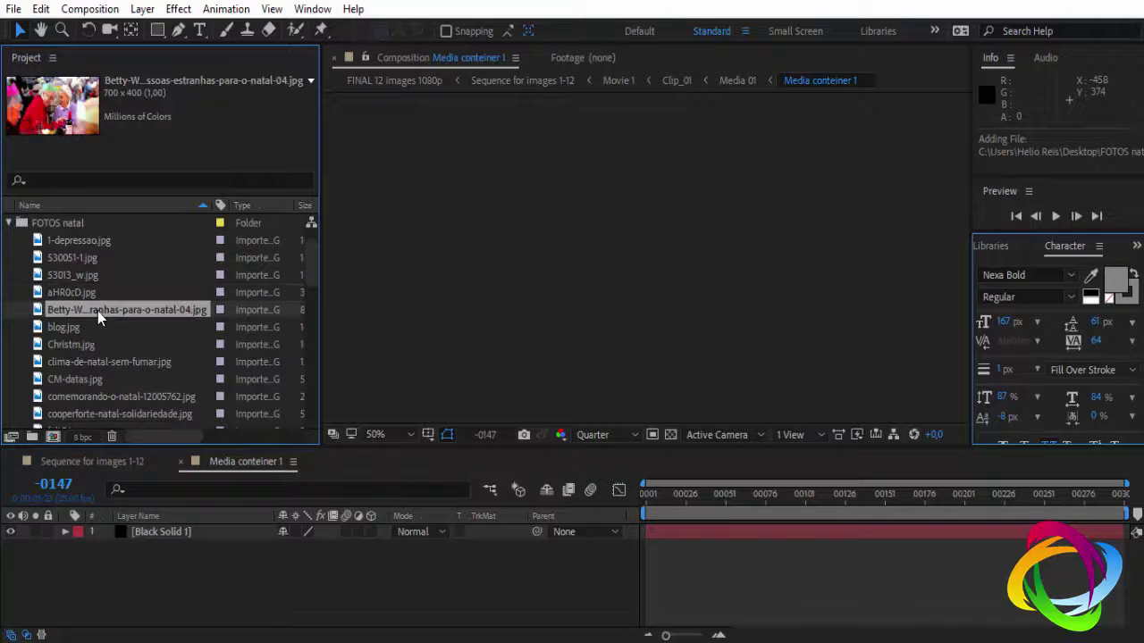
drag(98, 310, 146, 527)
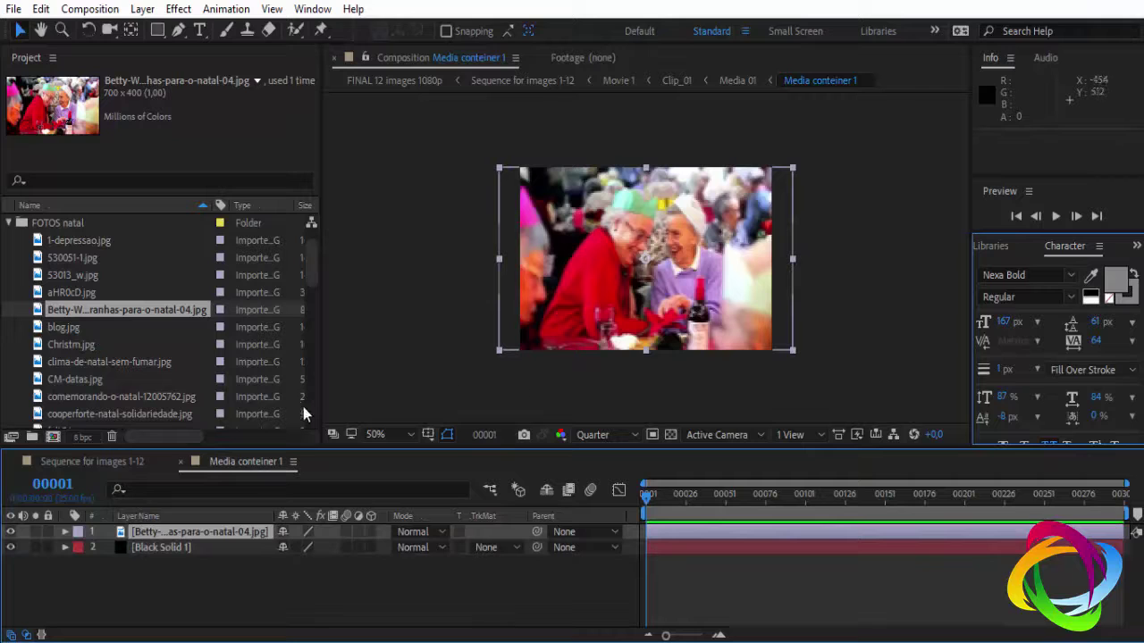
click(182, 462)
scroll(116, 316, up, 1)
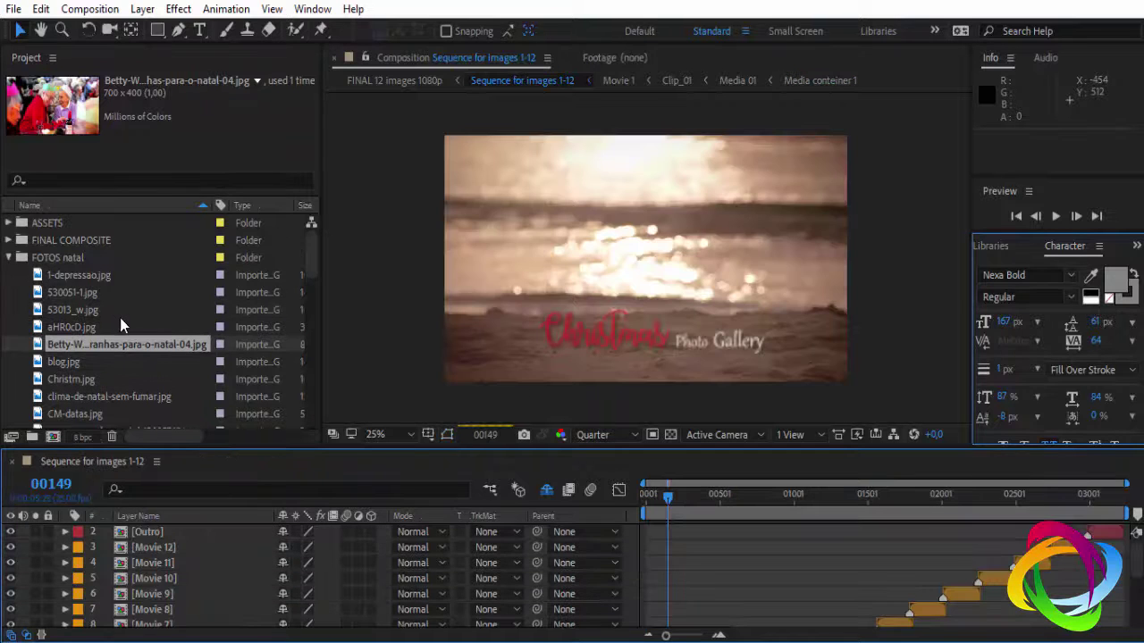
- Add clima-de-natal-sem-fumar.jpg above Here Your Photo in Media conteiner 2 and fit it to the comp
scroll(120, 322, down, 10)
scroll(121, 340, up, 2)
scroll(110, 276, up, 5)
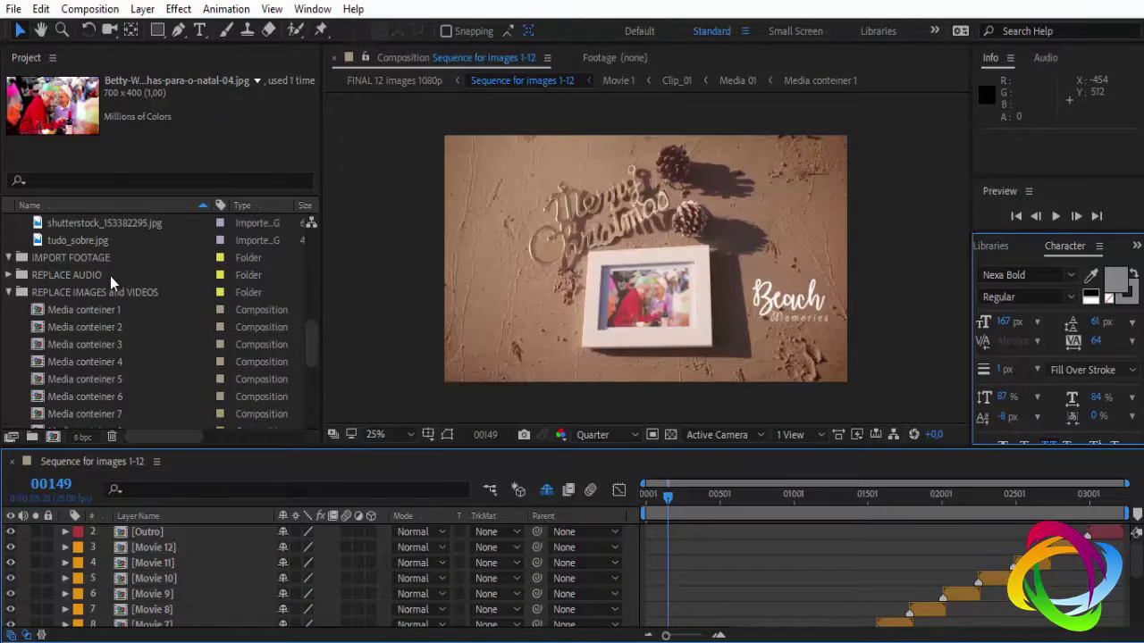
double_click(106, 327)
click(728, 499)
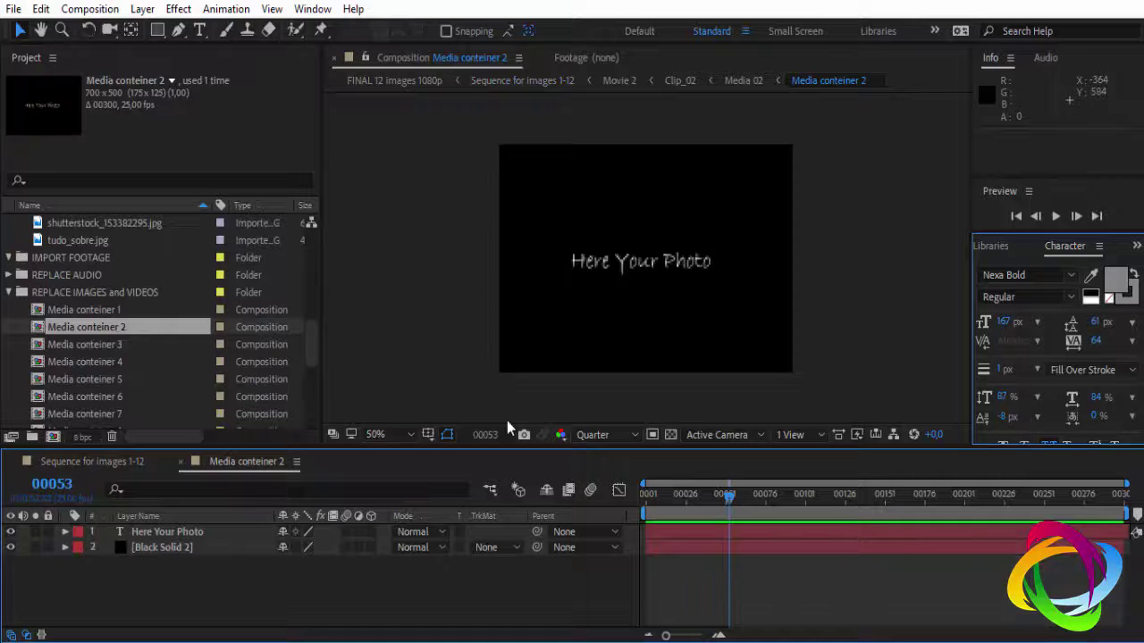
scroll(92, 331, up, 5)
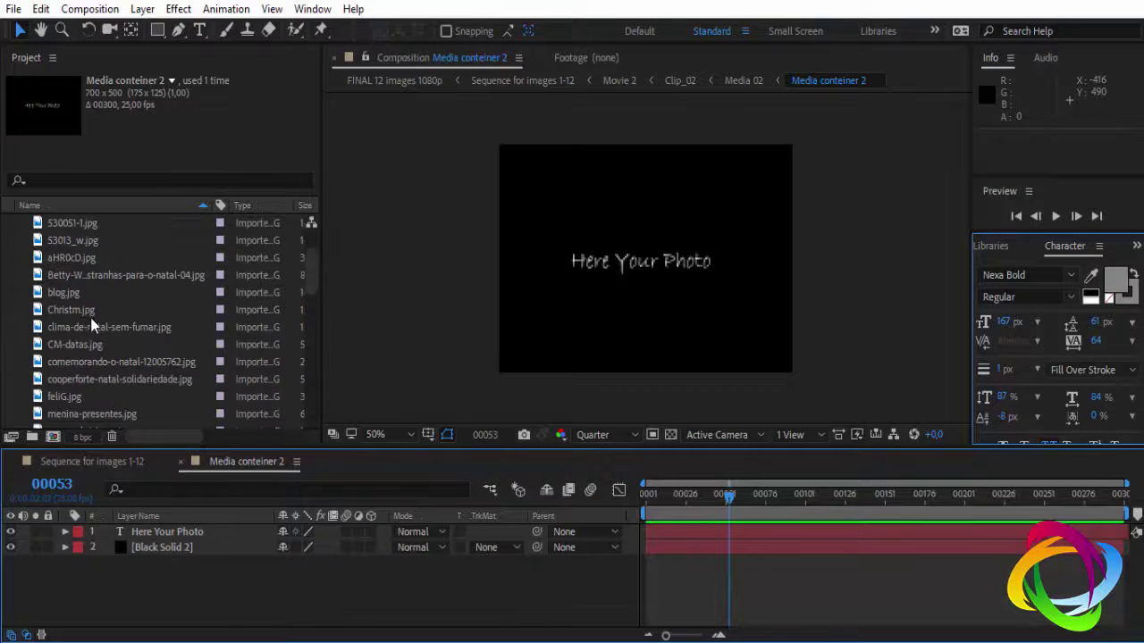
click(90, 330)
drag(110, 326, 166, 533)
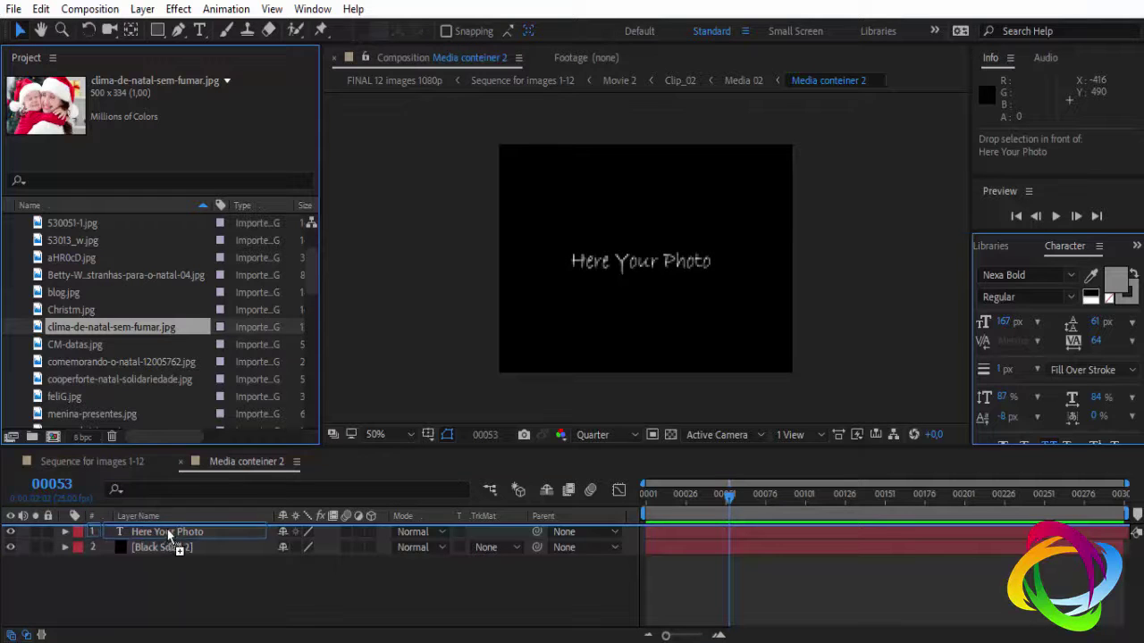
drag(166, 534, 174, 531)
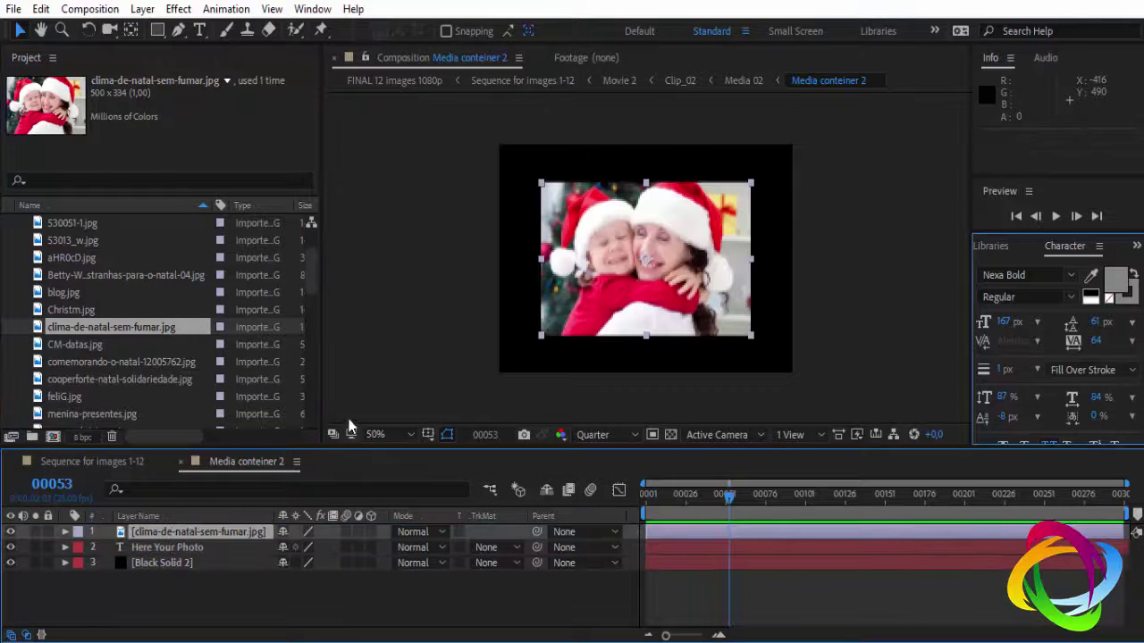
key(ctrl+alt+f)
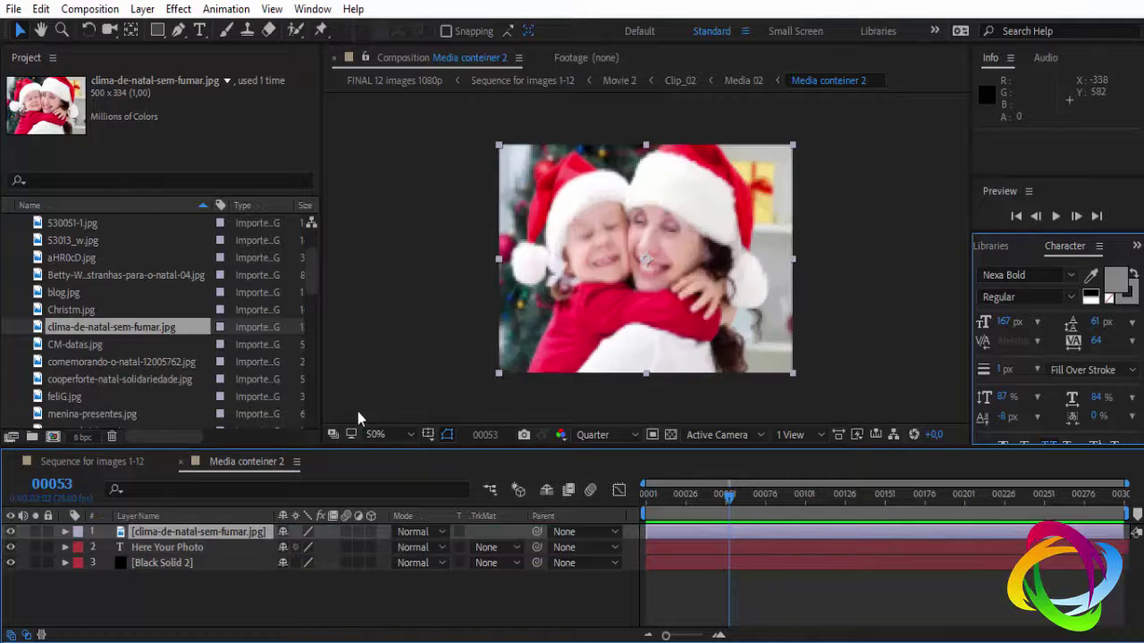
click(184, 463)
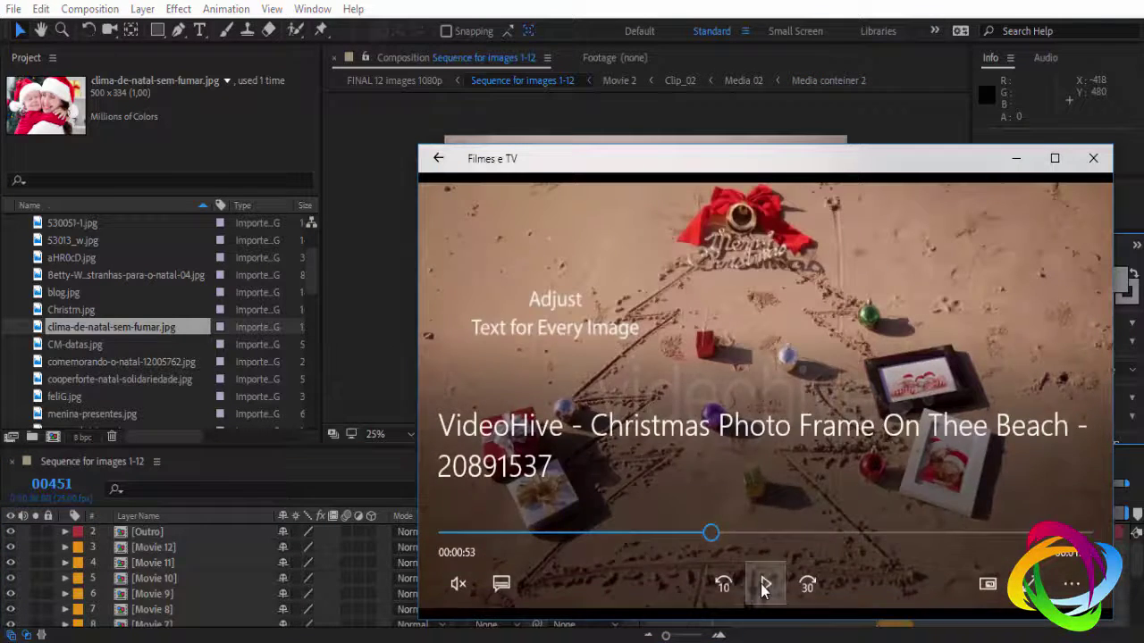
click(764, 586)
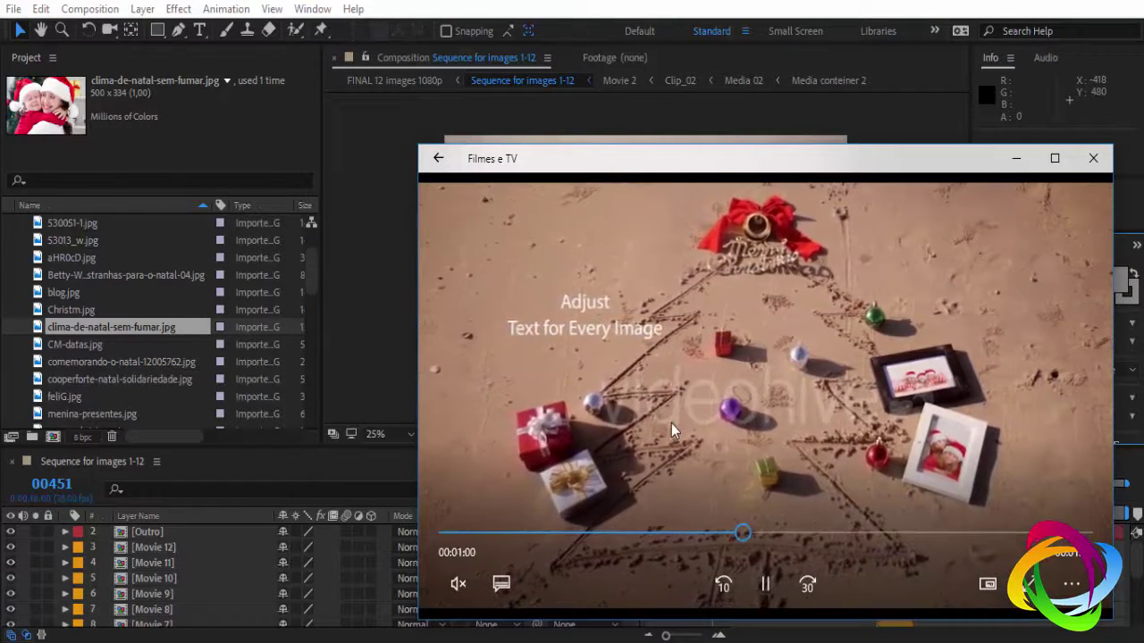
click(768, 584)
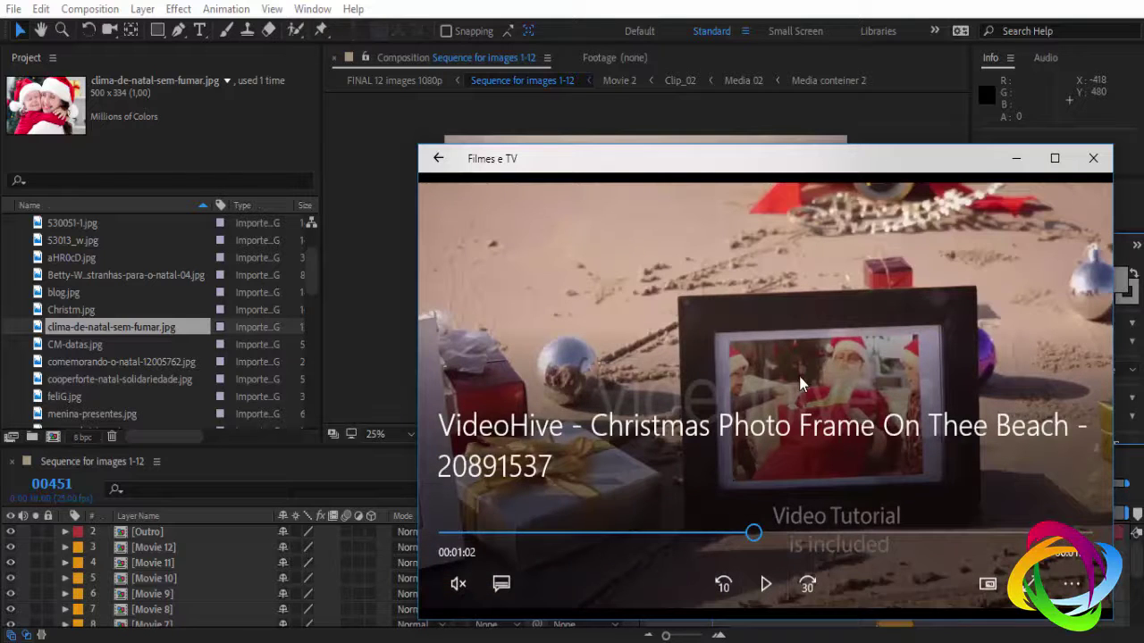
key(alt+F4)
scroll(172, 356, up, 3)
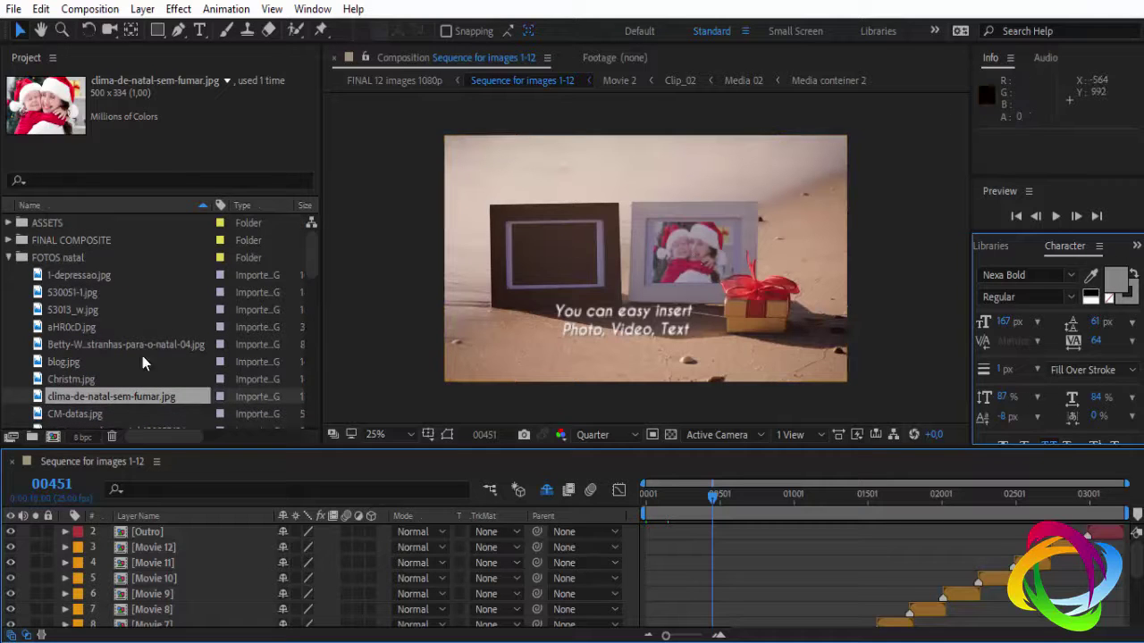
- Open the Media conteiner 3 composition from the Project panel
scroll(77, 327, down, 5)
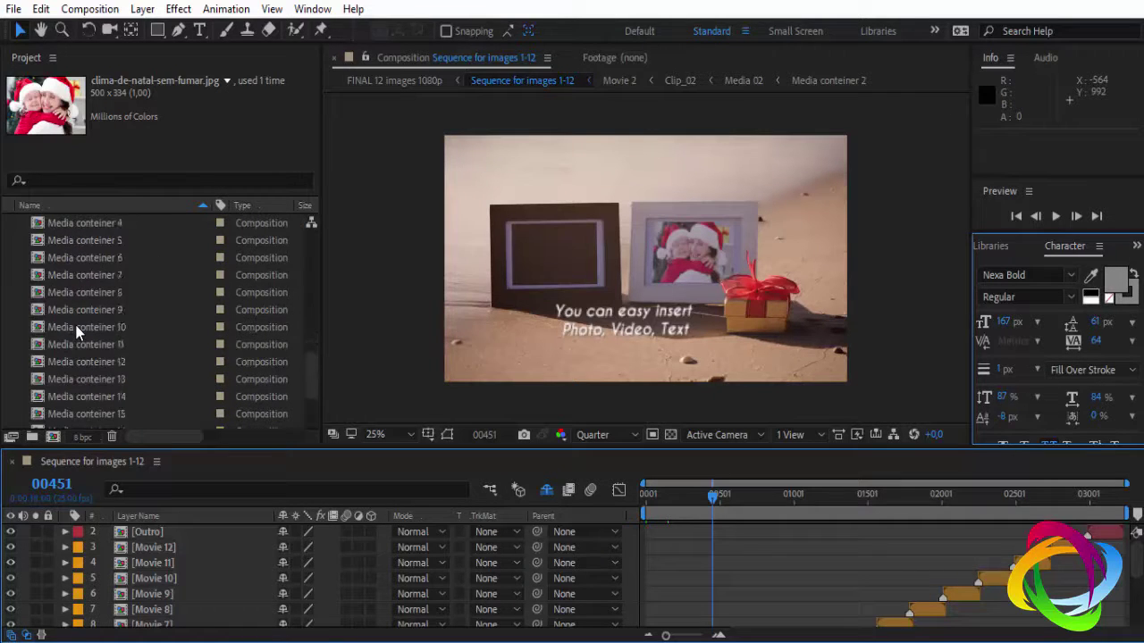
click(104, 257)
click(104, 242)
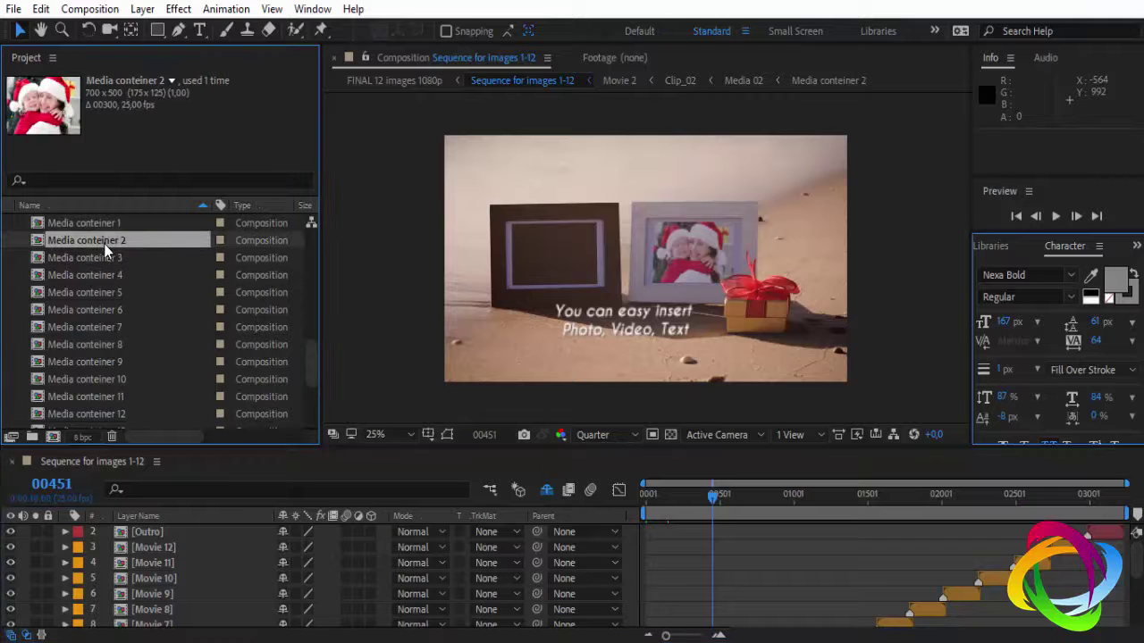
click(96, 259)
double_click(95, 260)
scroll(118, 365, down, 3)
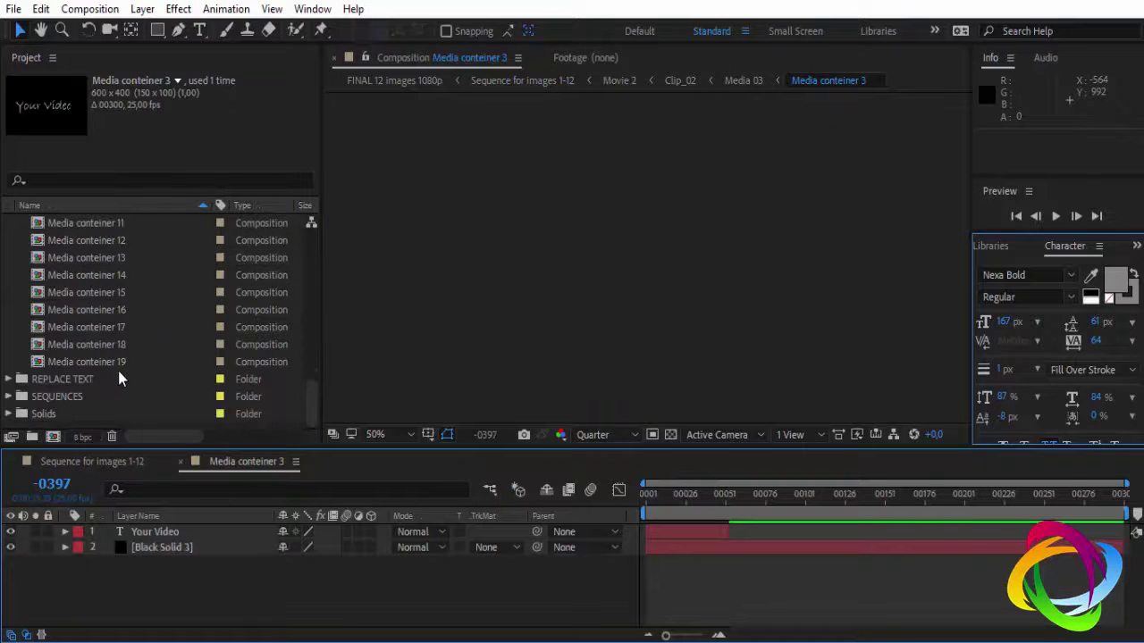
scroll(116, 357, down, 5)
scroll(98, 338, down, 3)
scroll(85, 335, down, 2)
- Add natal em familias.jpg above Your Video, fit it to the comp, and return to the sequence
click(96, 333)
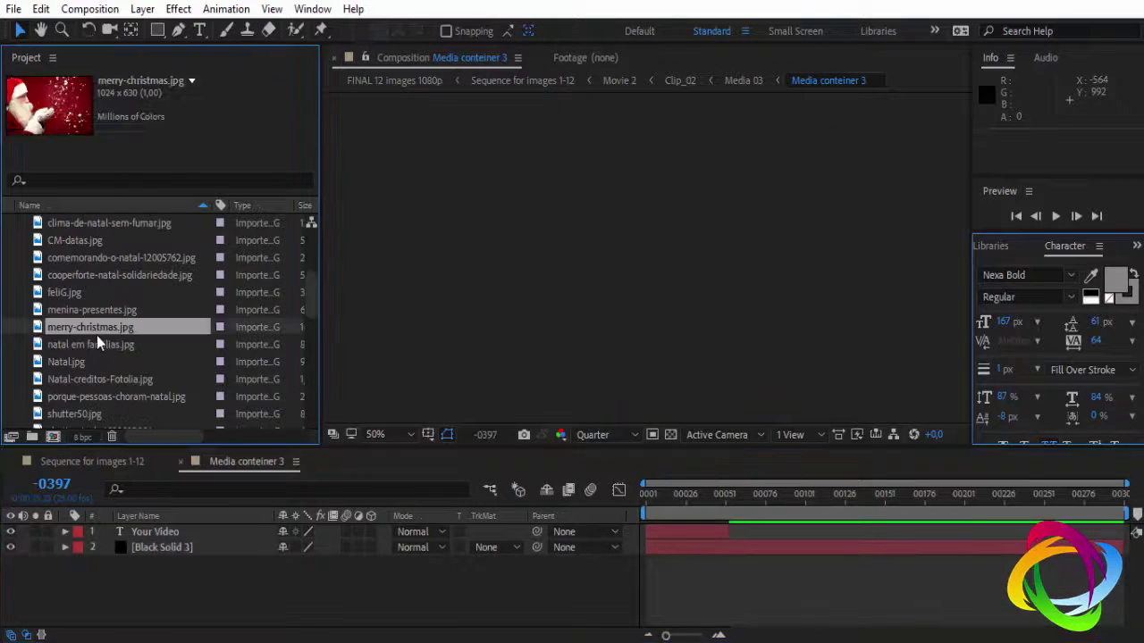
click(111, 351)
drag(112, 349, 154, 534)
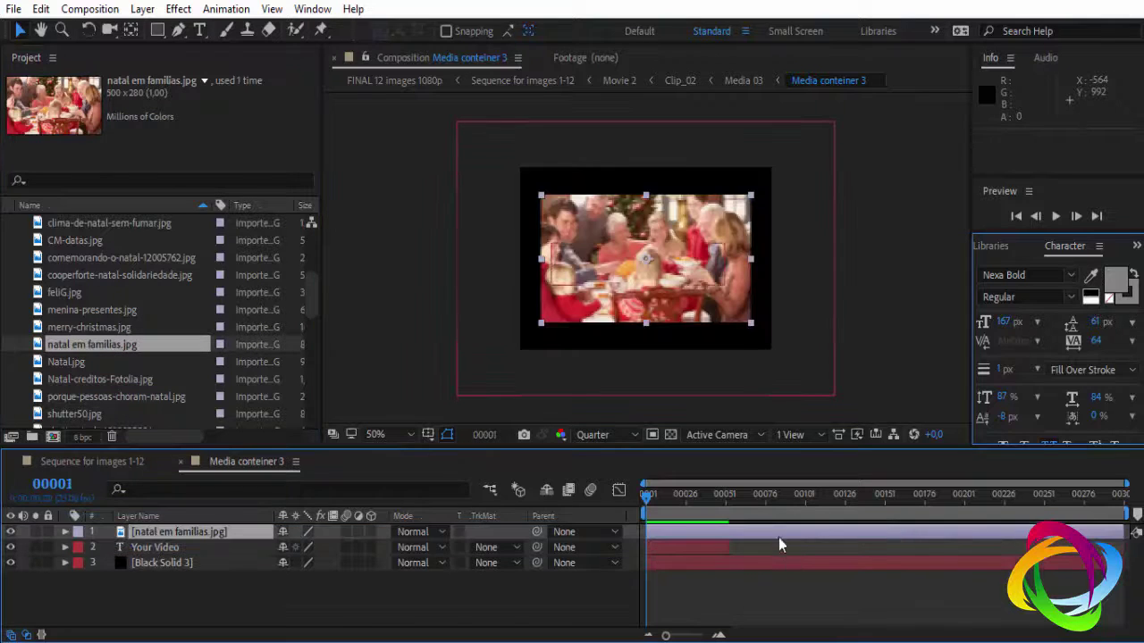
click(757, 494)
key(ctrl+alt+f)
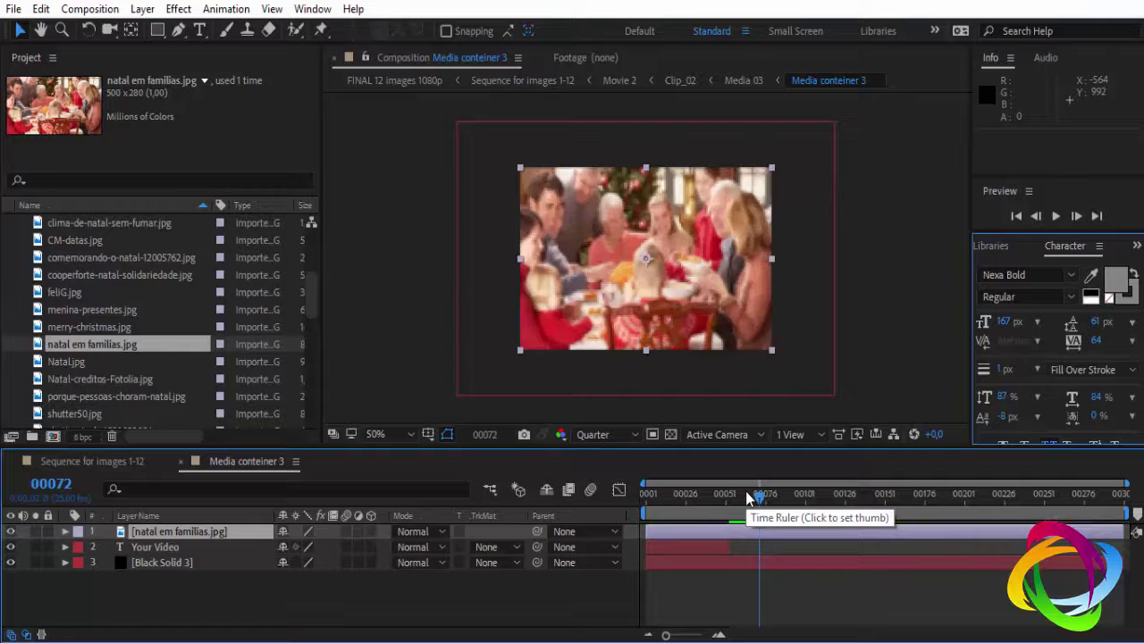
click(181, 462)
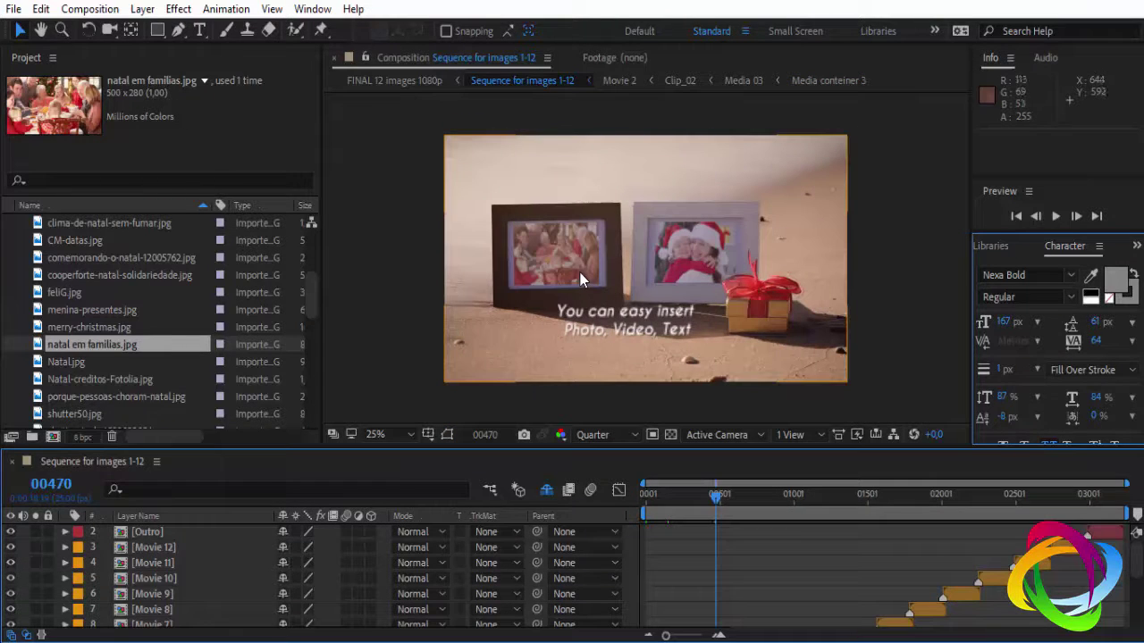
- Collapse FOTOS natal and REPLACE IMAGES and VIDEOS, and expand the REPLACE TEXT folder
scroll(35, 305, up, 5)
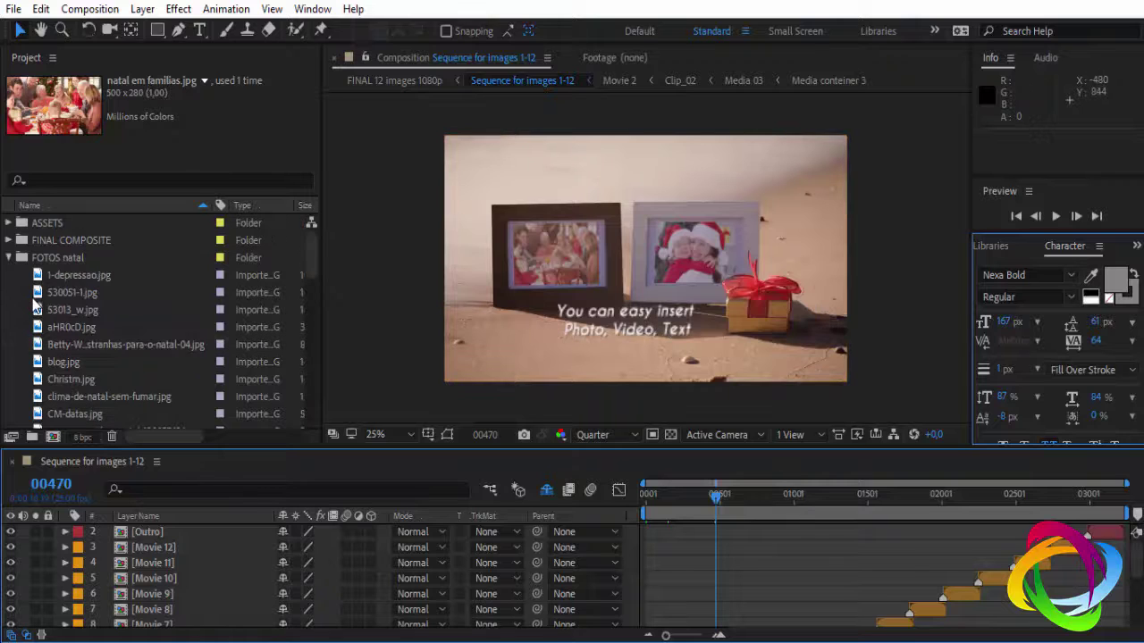
click(9, 257)
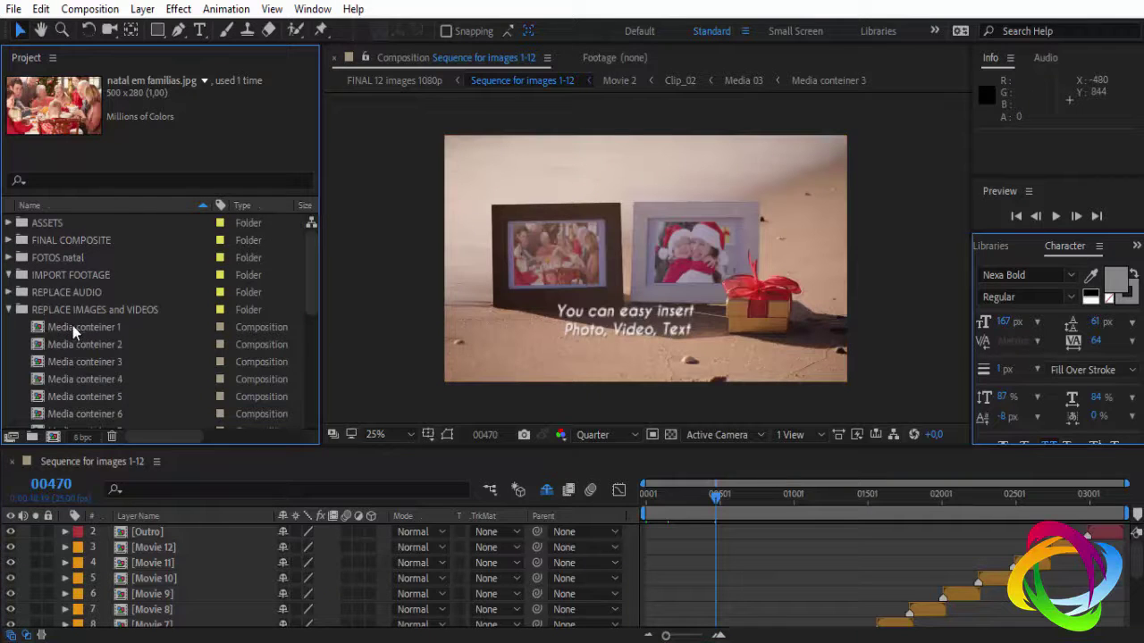
click(67, 311)
click(9, 309)
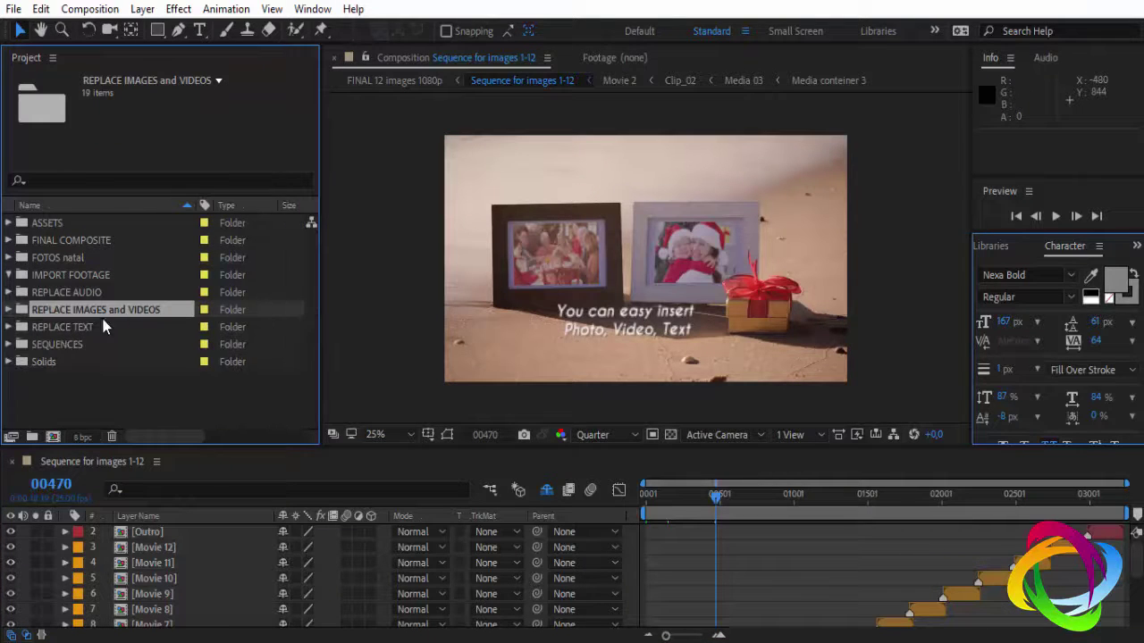
click(51, 328)
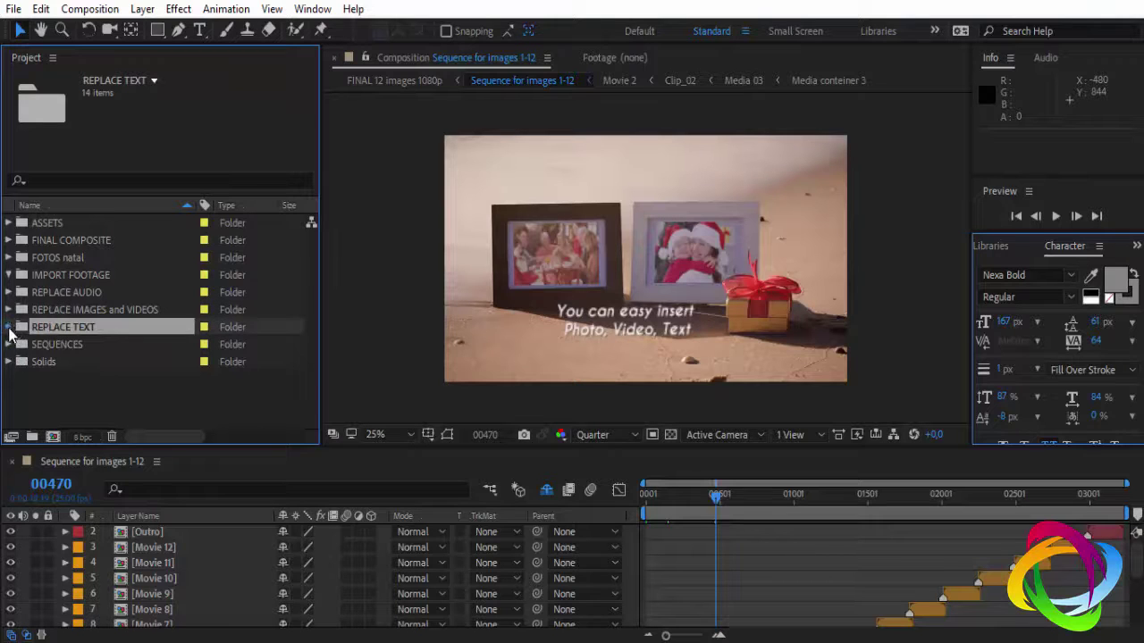
click(9, 327)
- Browse the Text 01 to Text_Outro compositions and open Text Intro
click(65, 243)
scroll(87, 327, down, 3)
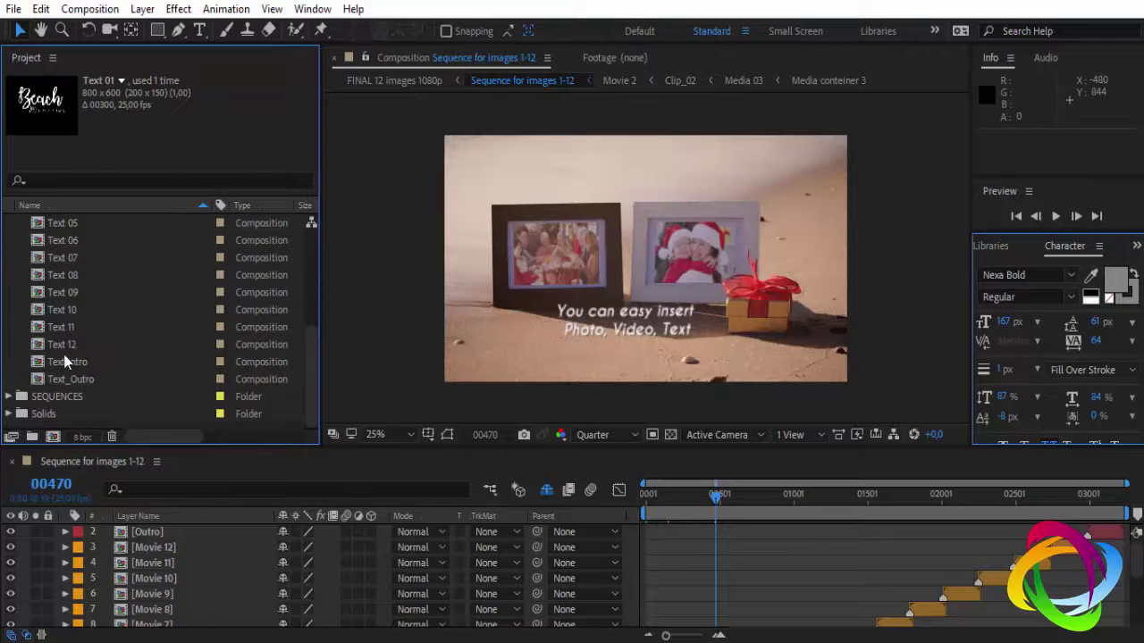
click(69, 346)
click(85, 366)
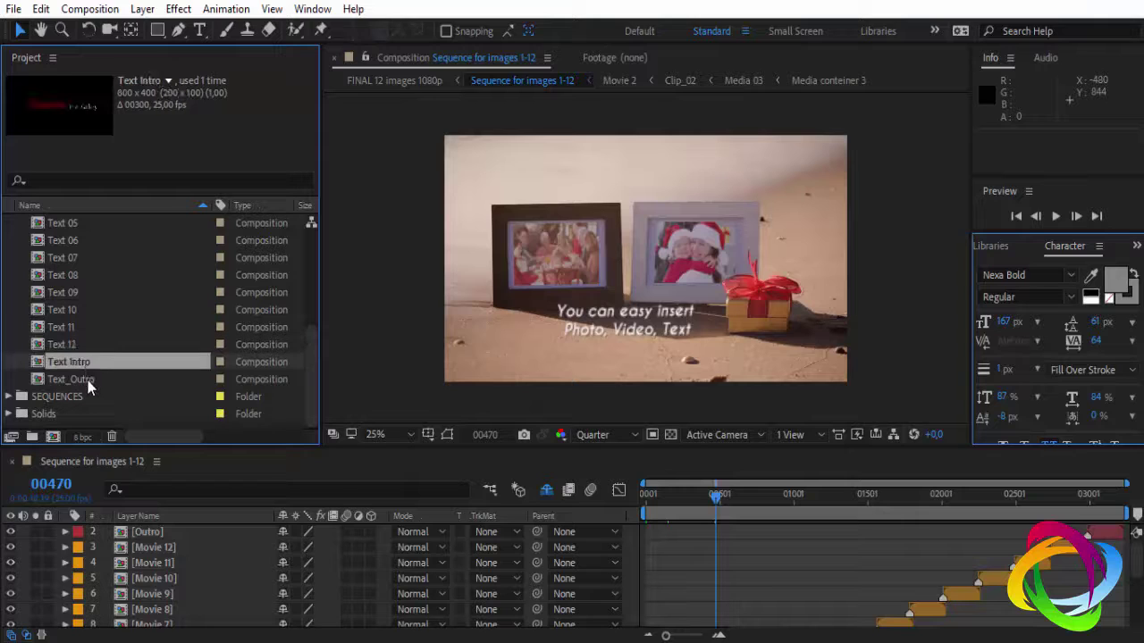
click(71, 378)
scroll(87, 382, up, 5)
scroll(85, 376, down, 3)
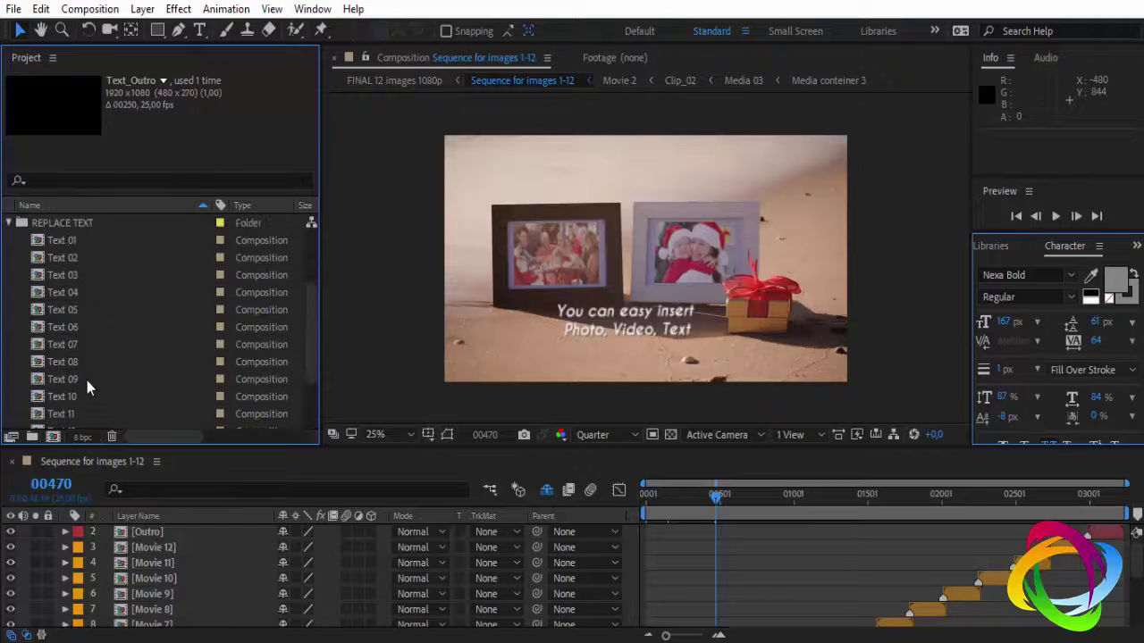
scroll(86, 386, down, 2)
double_click(77, 362)
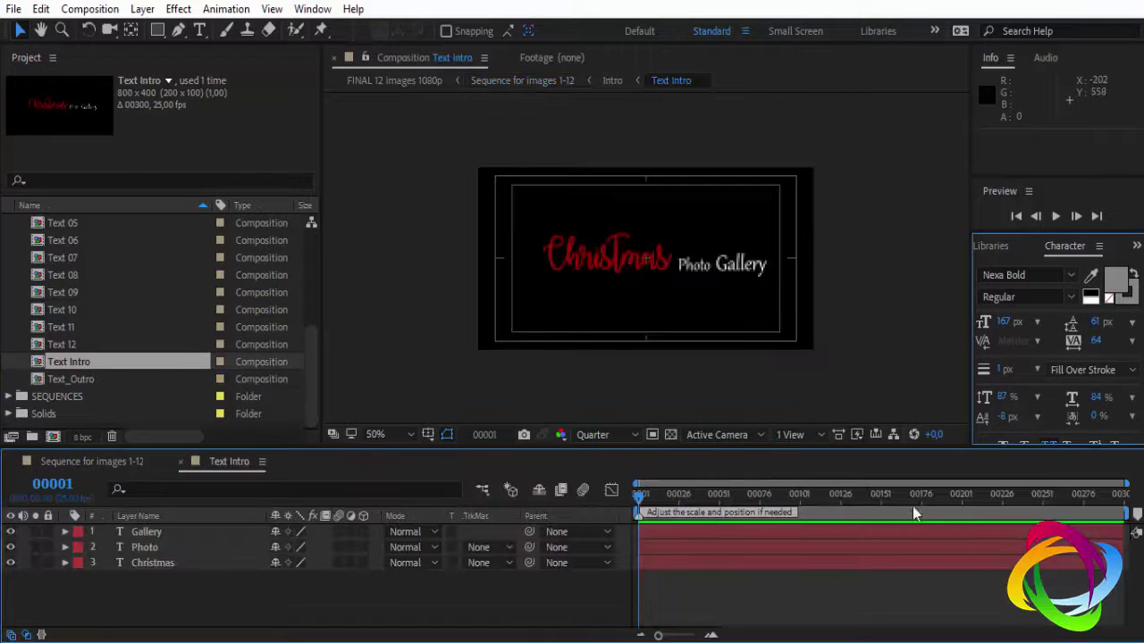
- At frame 00066, retype the intro title word Christmas as 'Natal'
click(744, 497)
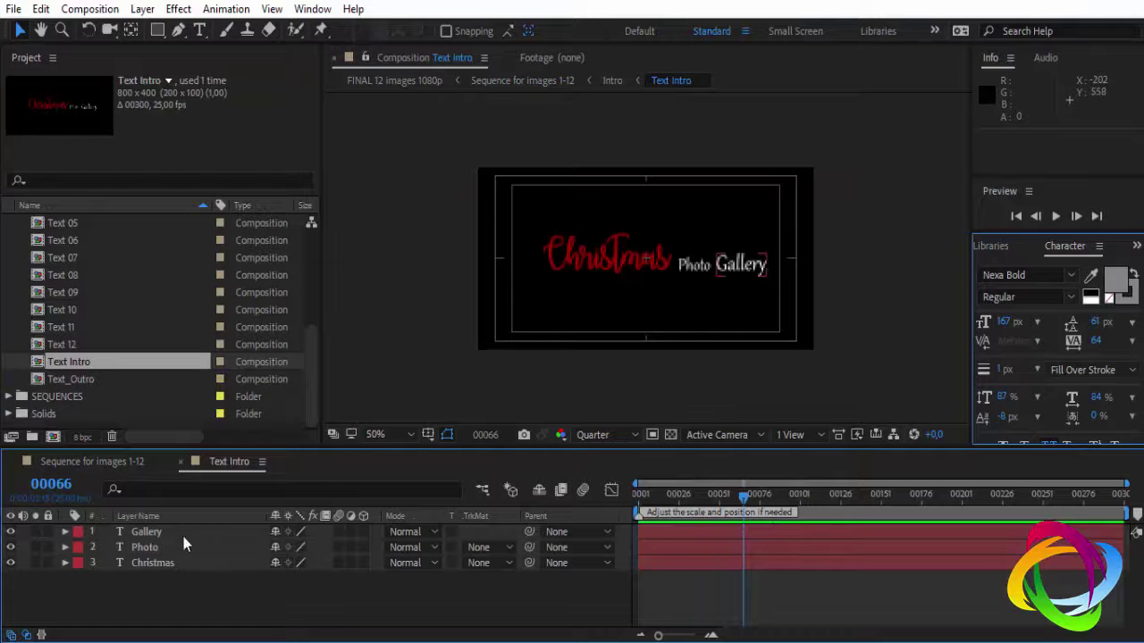
double_click(154, 562)
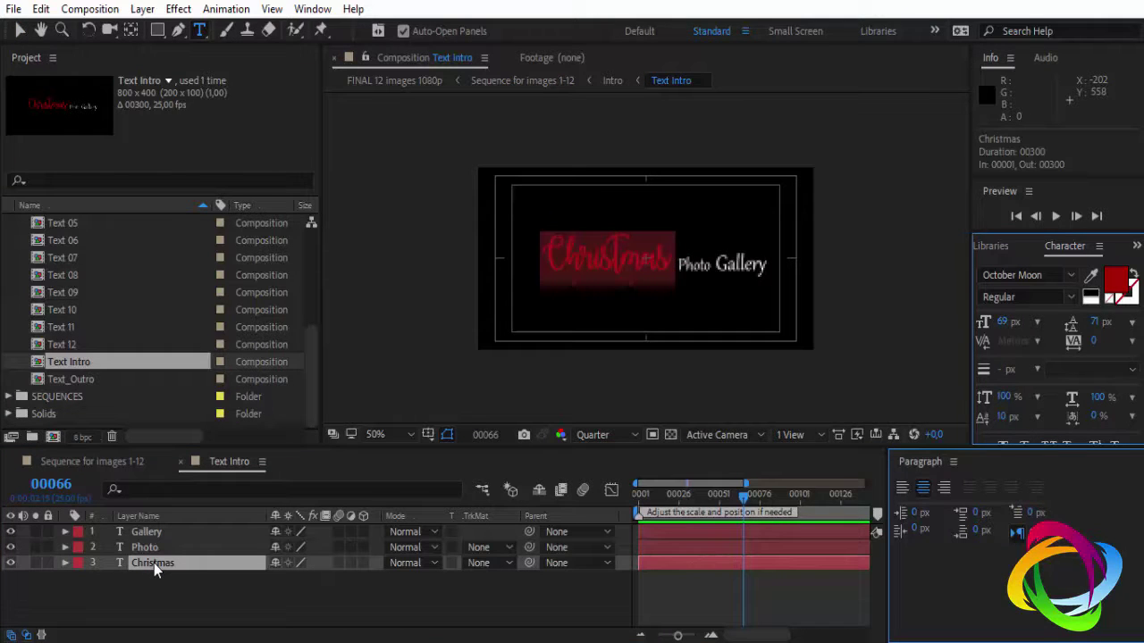
text(Natal)
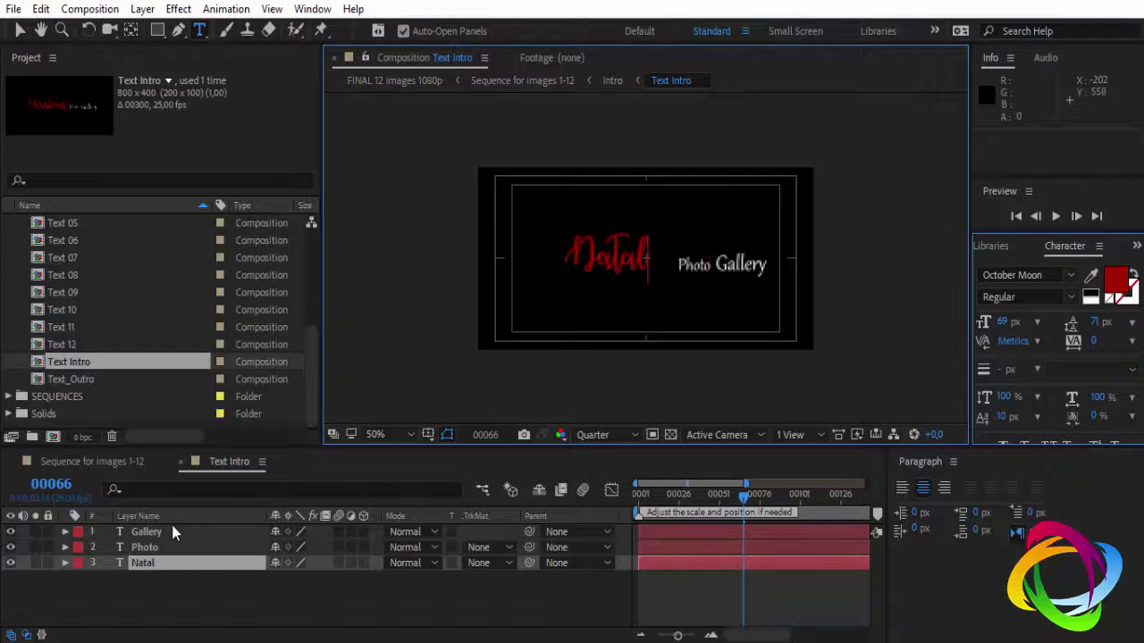
click(172, 531)
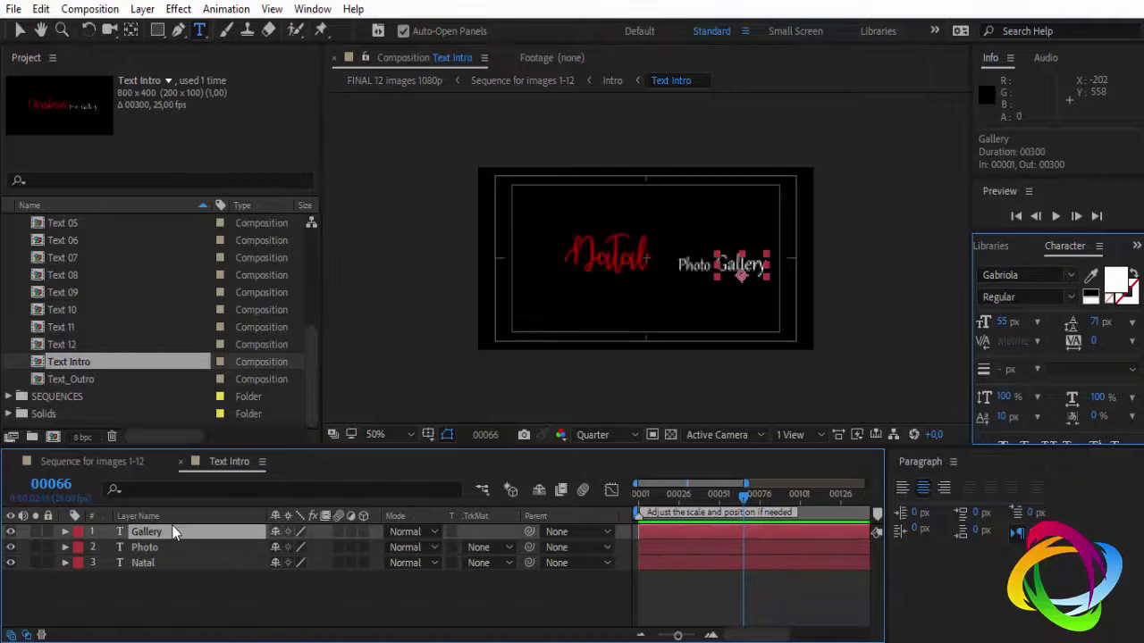
- Close Text Intro, then open and close the Text_Outro composition to check the outro
click(181, 461)
double_click(69, 379)
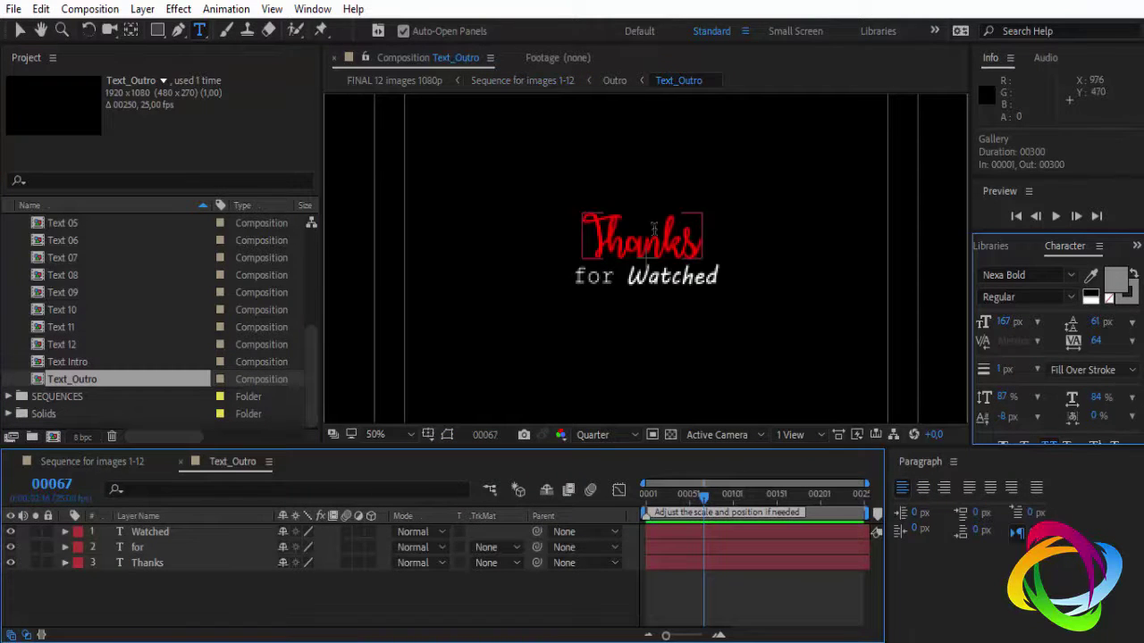
click(181, 461)
scroll(91, 326, up, 5)
- In Text 01 at frame 79, replace the Beach title with the creator's first name
click(83, 347)
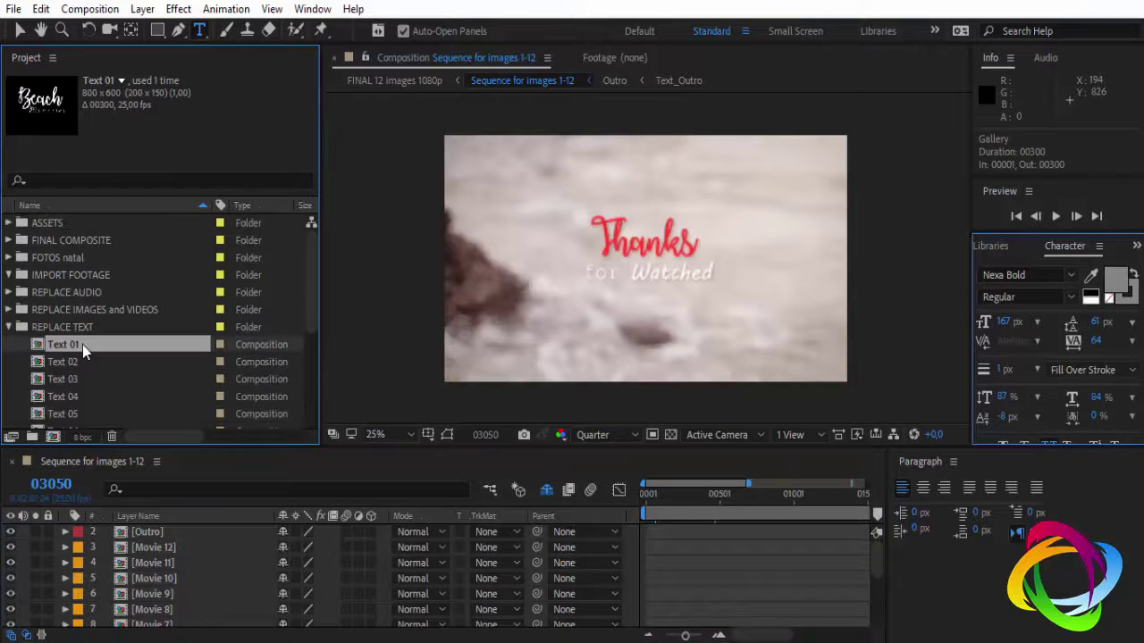
double_click(82, 344)
click(704, 499)
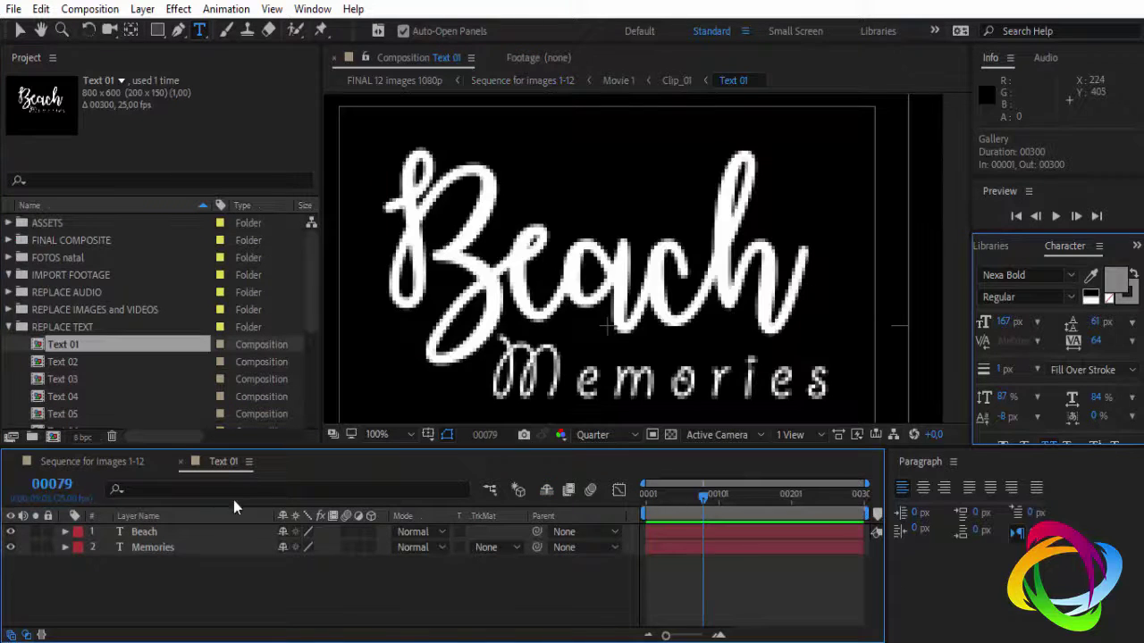
double_click(151, 528)
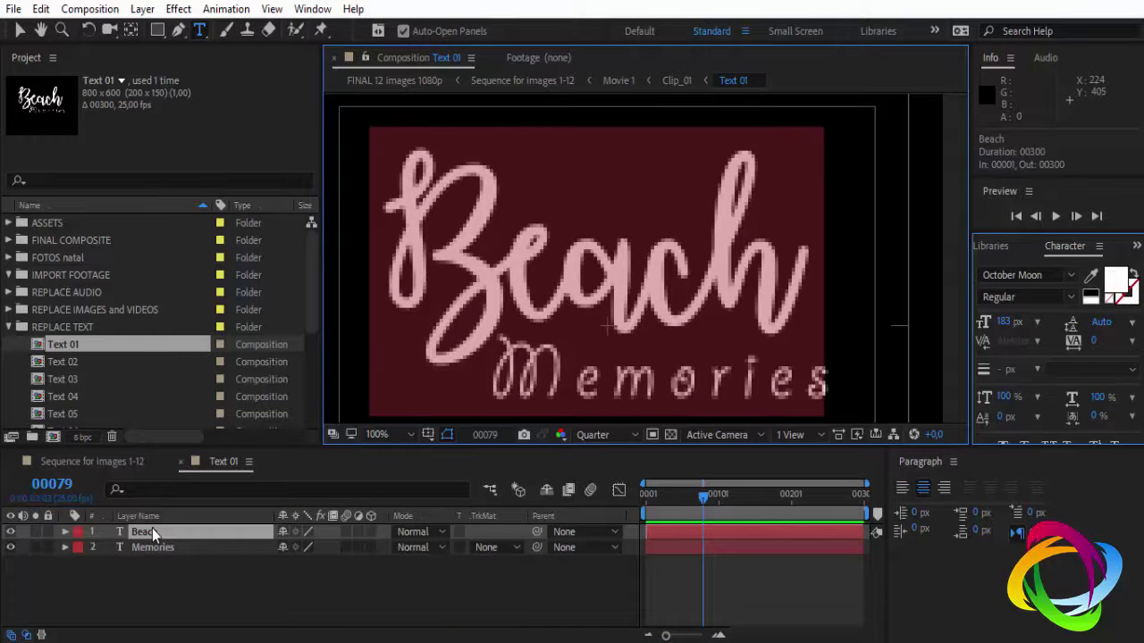
text(Hélio)
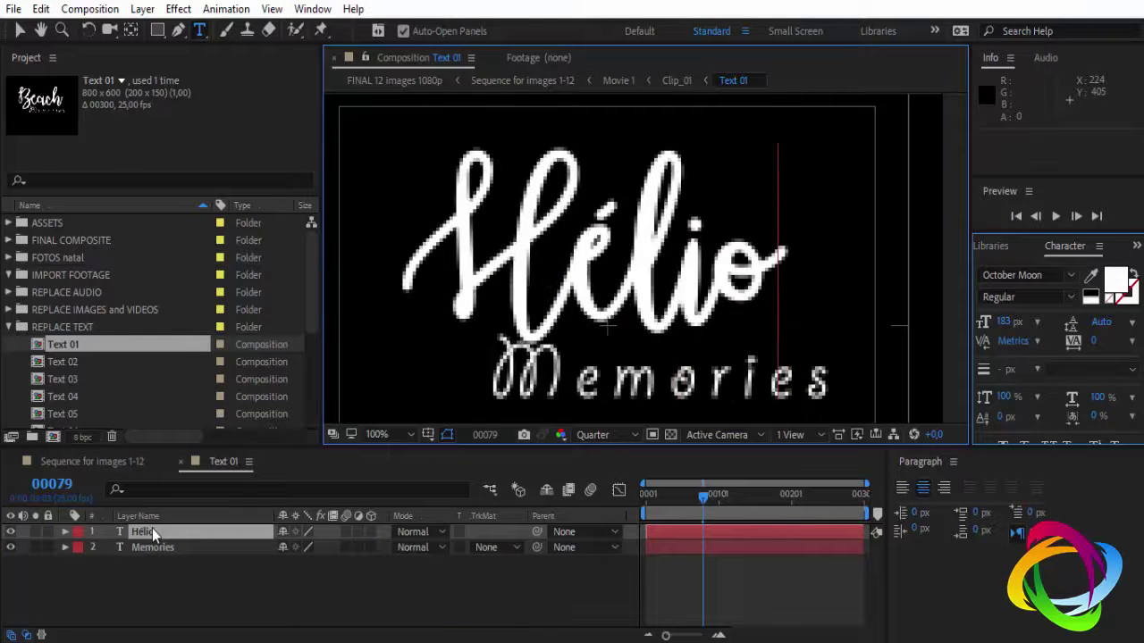
- Change the Memories subtitle to 'Se inscreva!!', close Text 01, and collapse REPLACE TEXT
double_click(174, 548)
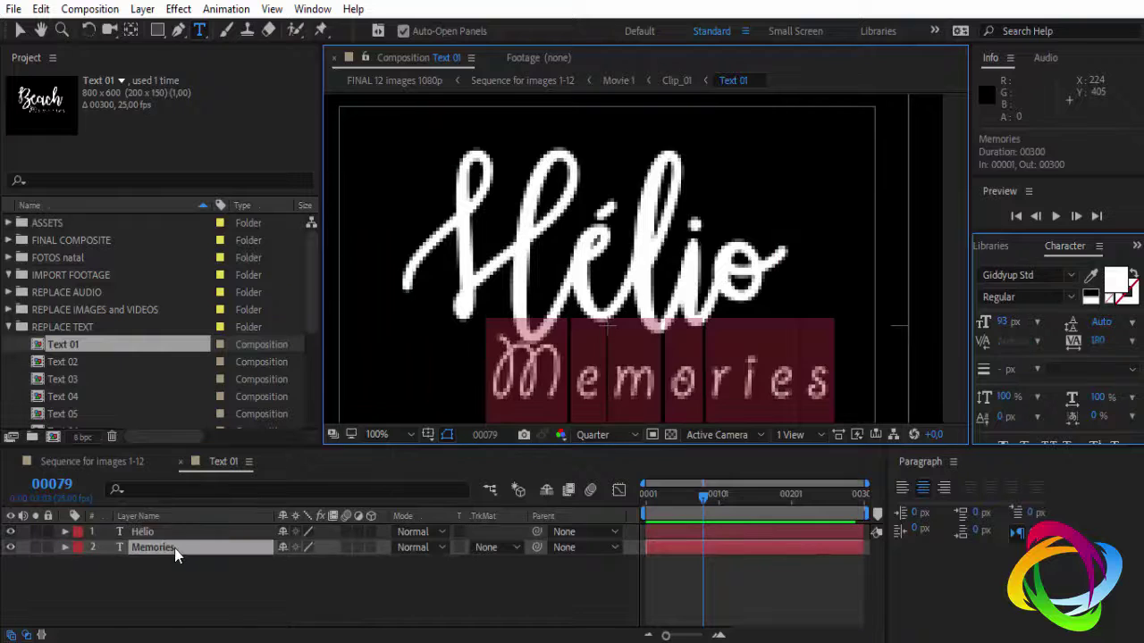
text(Se i)
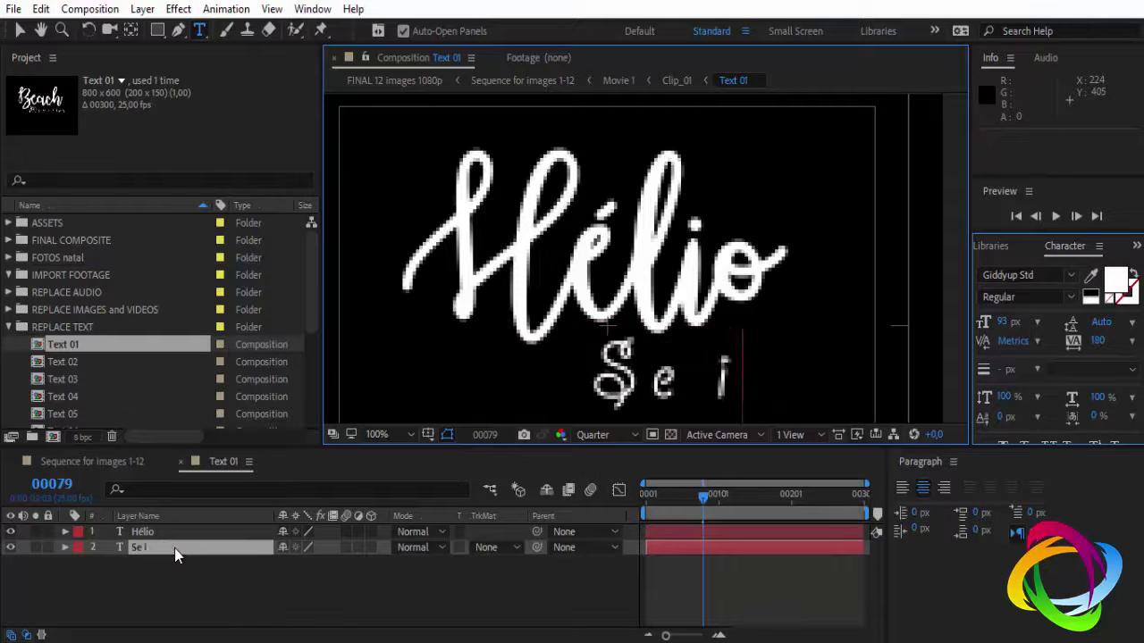
text(nc)
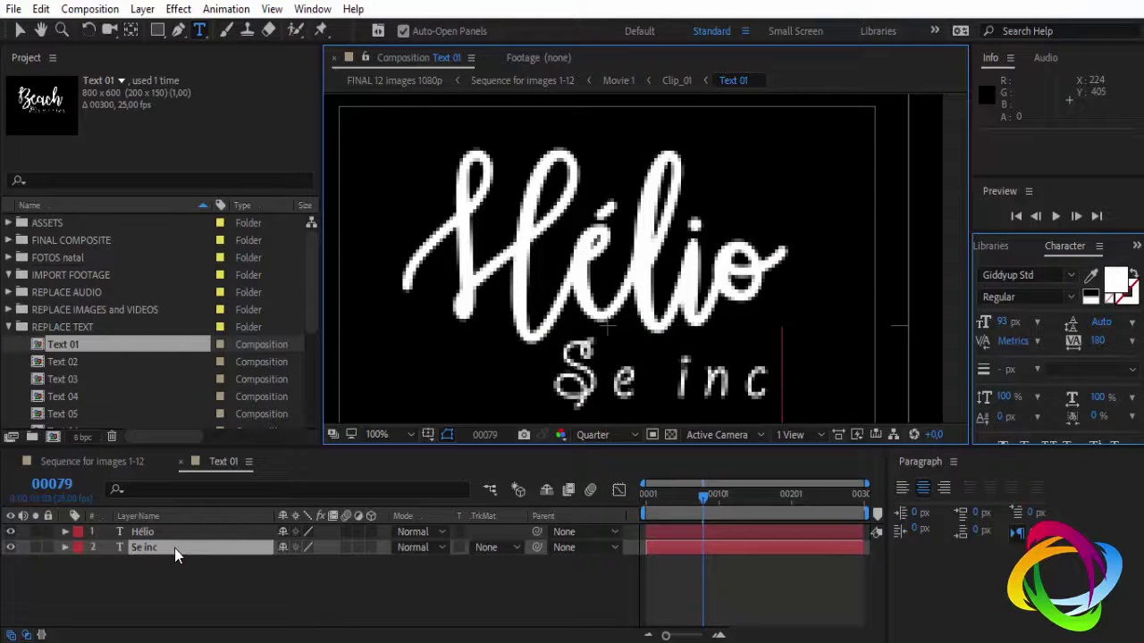
key(BackSpace)
text(screva)
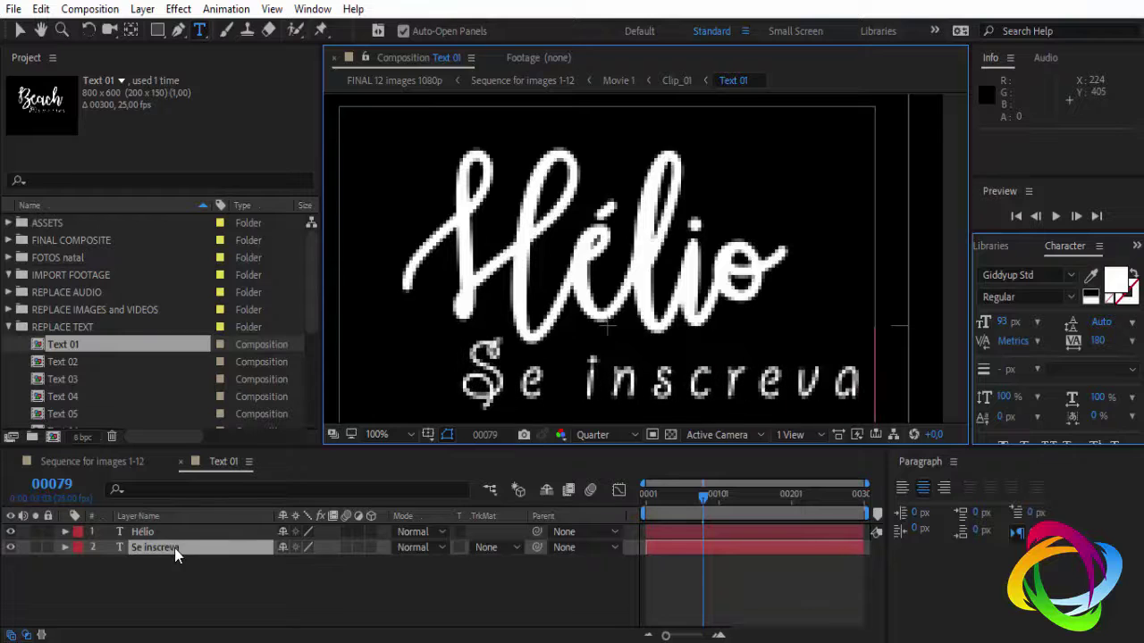
text(!!)
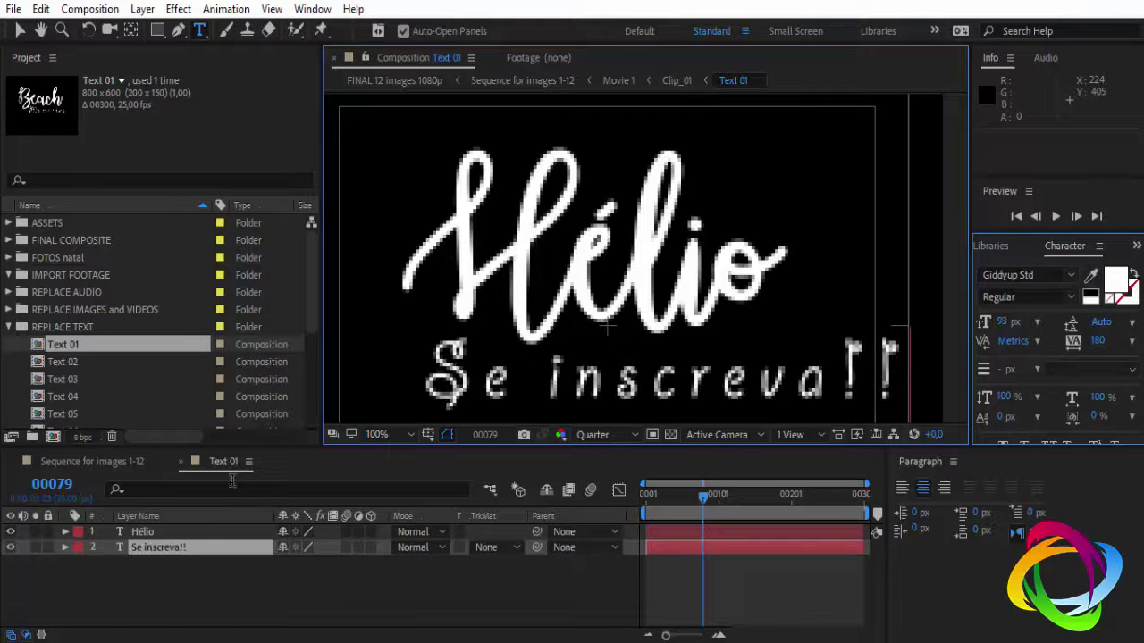
click(181, 462)
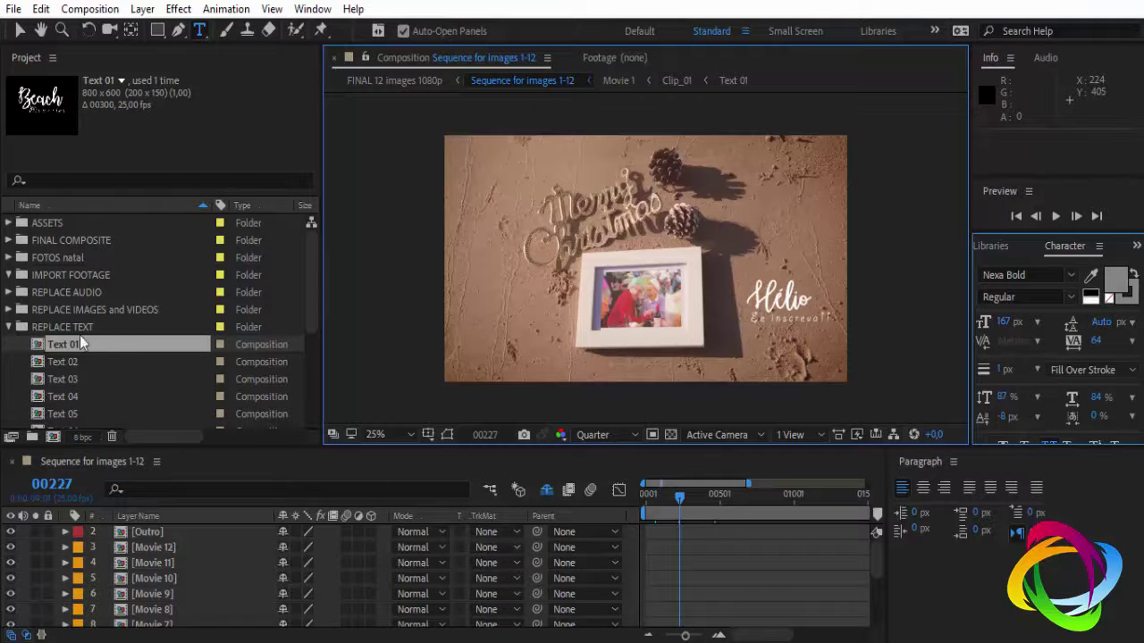
scroll(85, 353, down, 5)
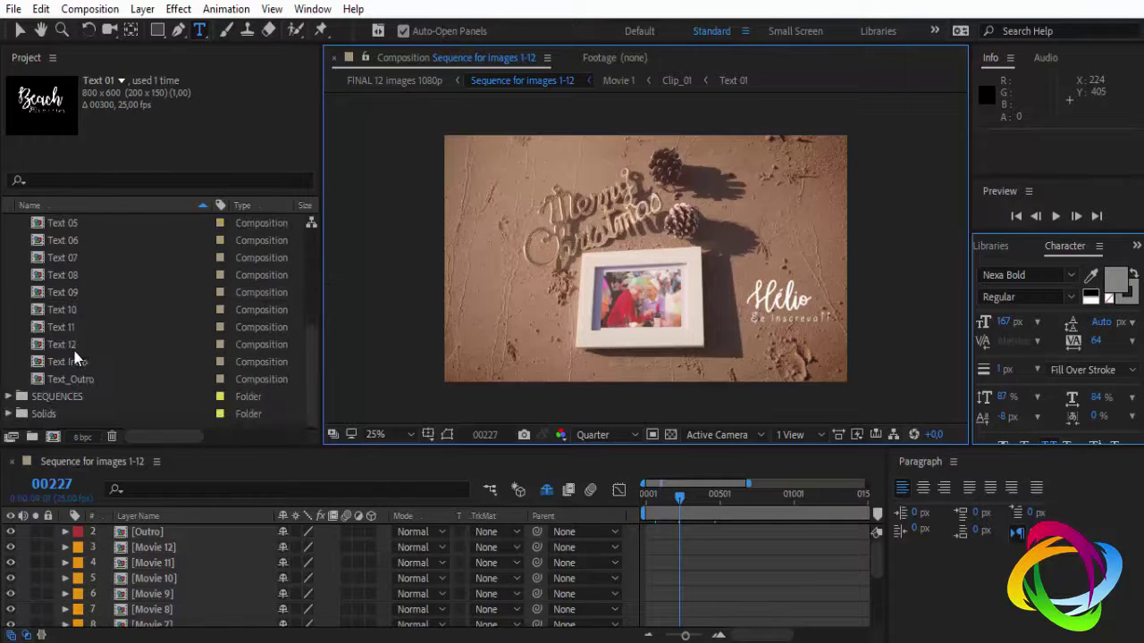
scroll(20, 281, up, 4)
click(10, 292)
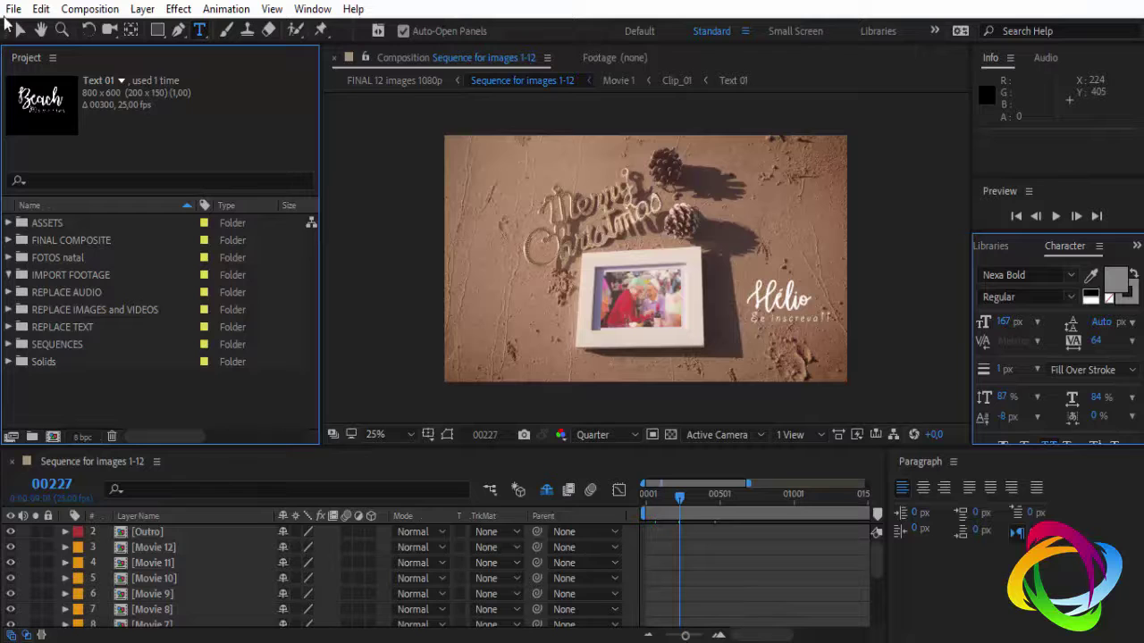
click(13, 9)
- Save a copy of the project as Christmas Photo Frame On Beach (converted) on the desktop
mouse_move(51, 175)
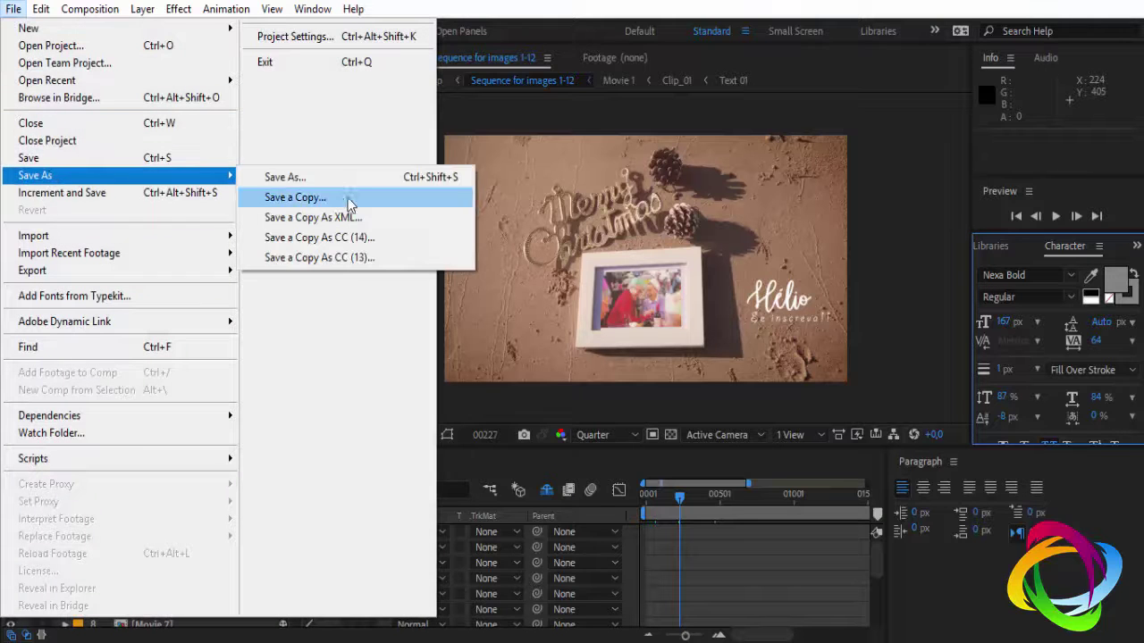
click(348, 177)
click(72, 146)
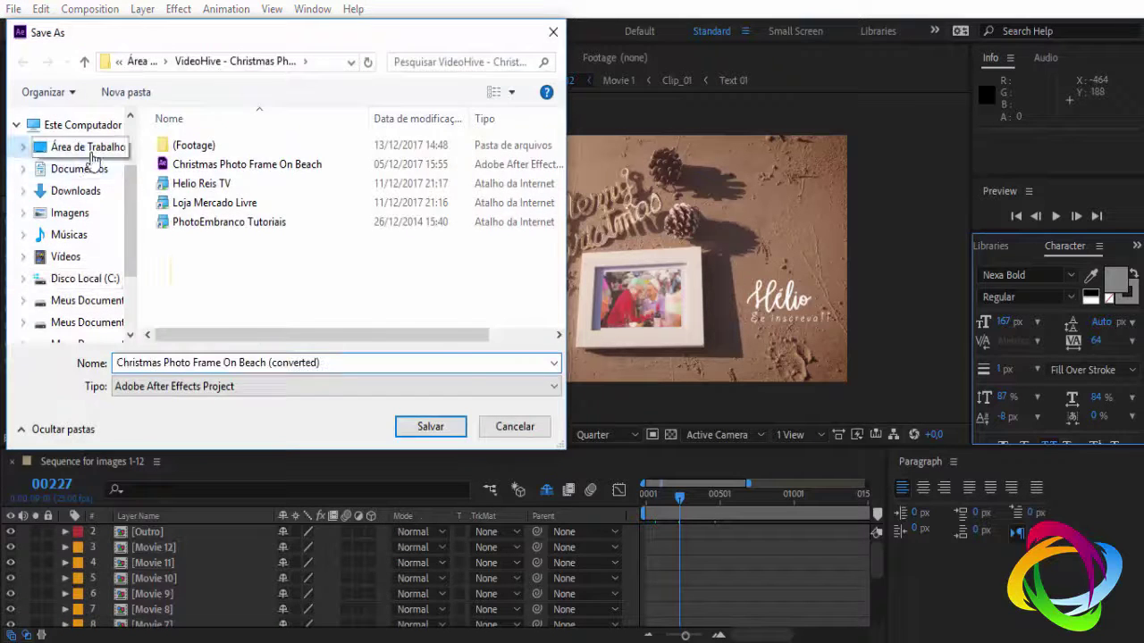
click(432, 426)
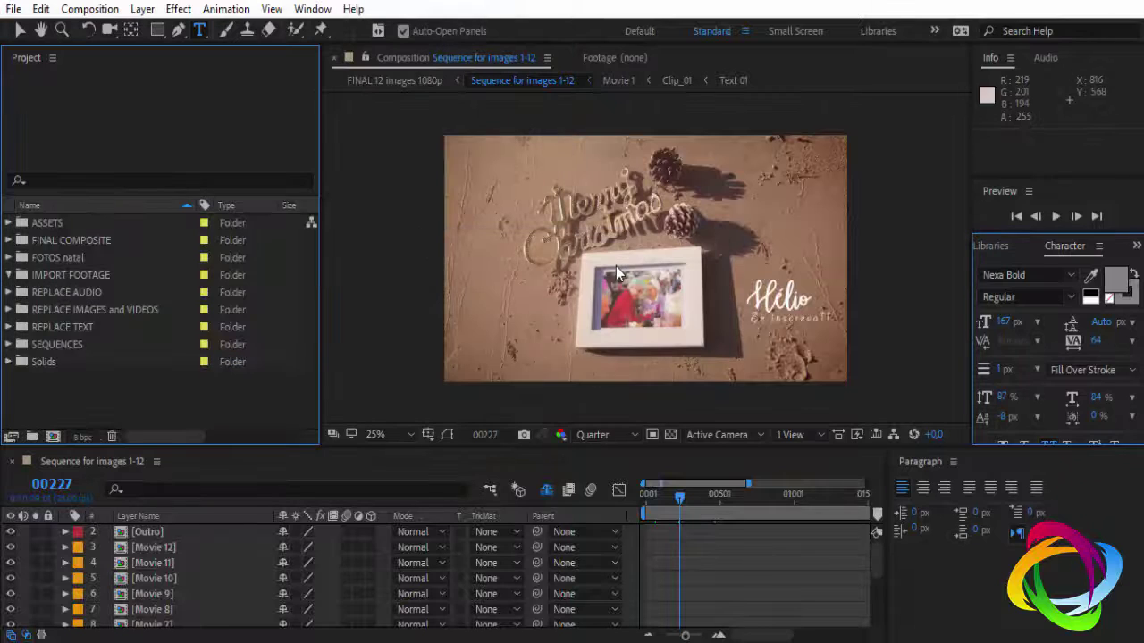
- Switch to the Selection tool and close the Paragraph panel
key(v)
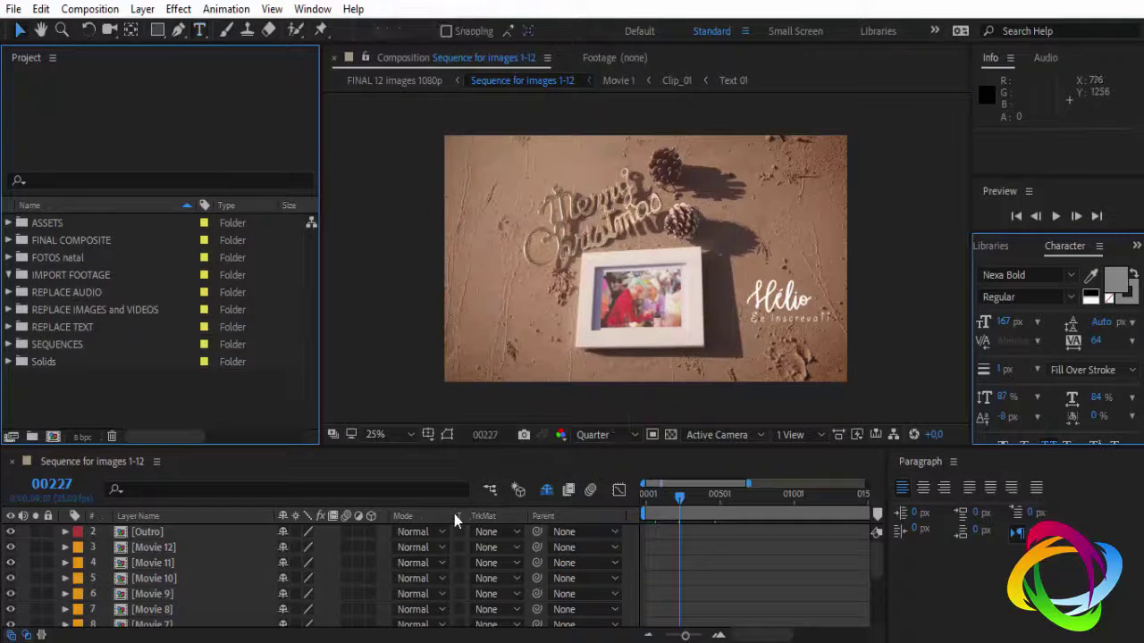
click(952, 461)
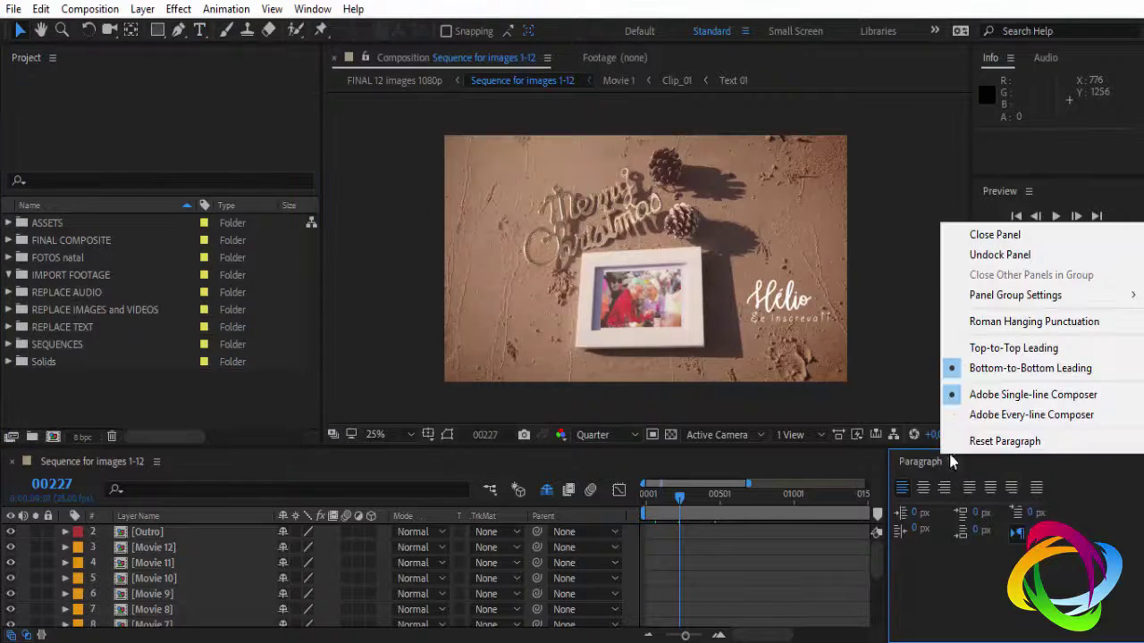
click(982, 233)
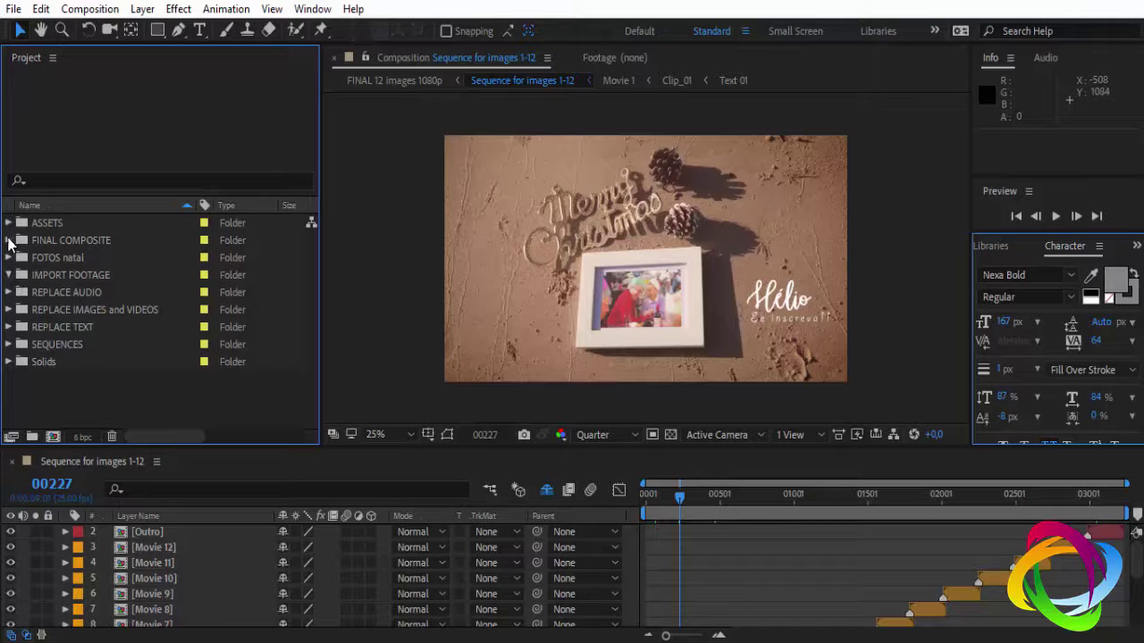
- Open the FINAL 12 images 1080p composition and close the Sequence for images 1-12 timeline
click(9, 240)
click(72, 257)
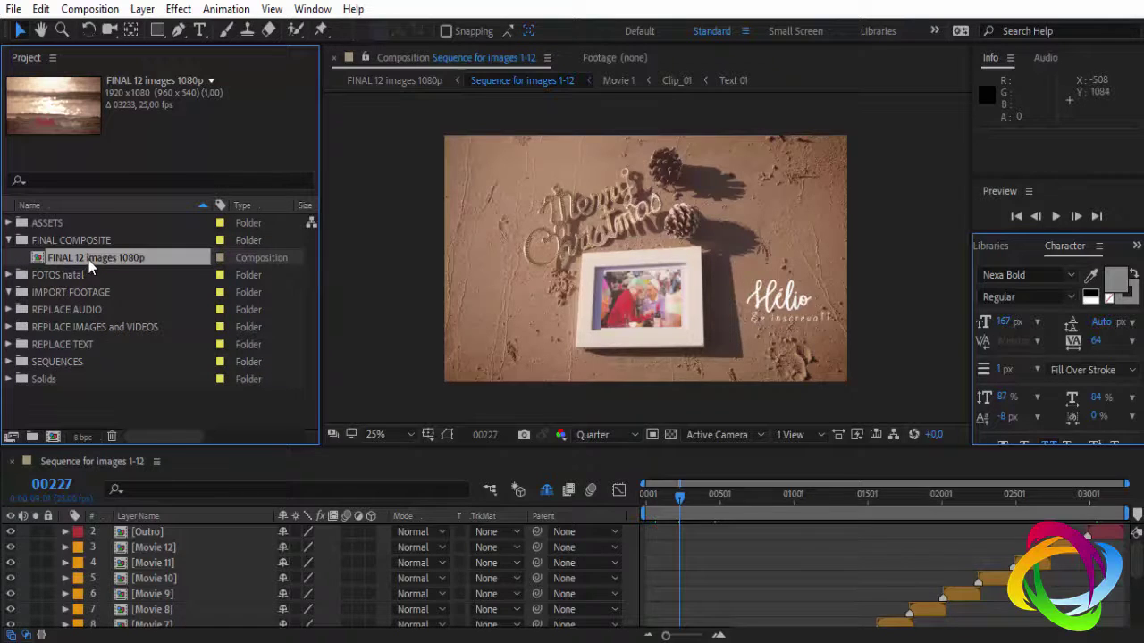
double_click(92, 263)
click(92, 461)
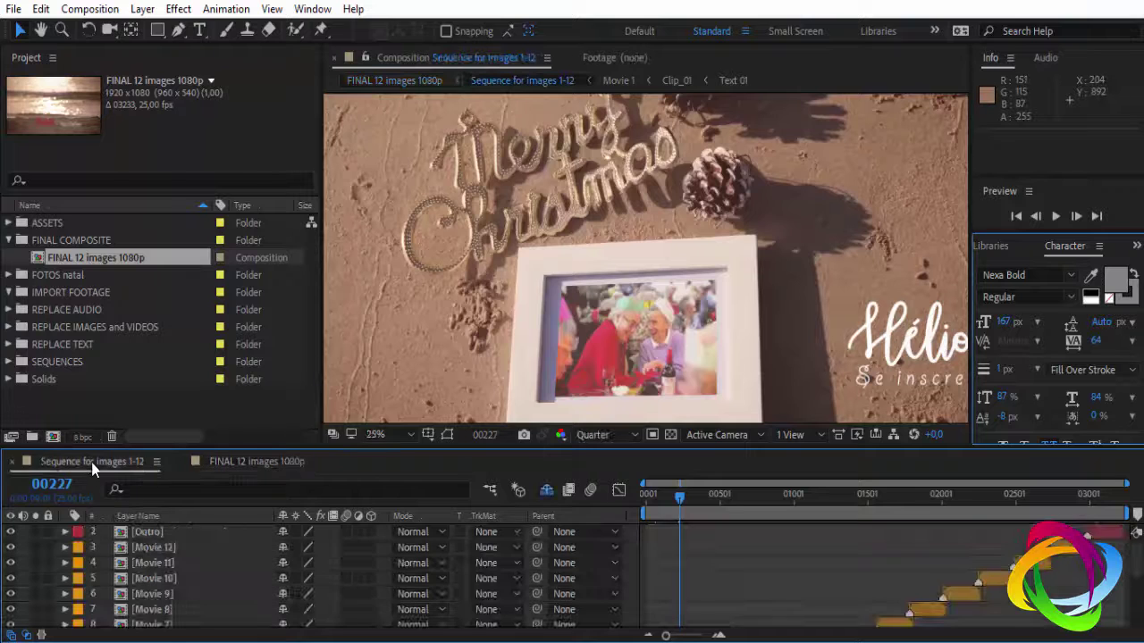
click(12, 461)
- Scrub to the scene with two photo frames and expand the REPLACE TEXT folder
click(722, 508)
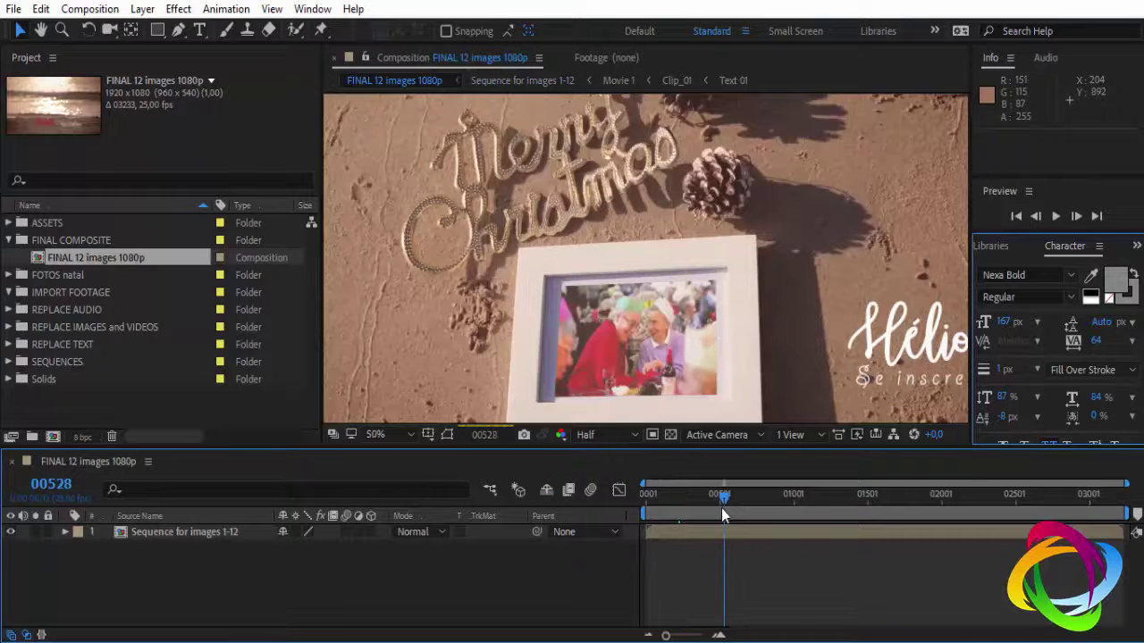
click(672, 502)
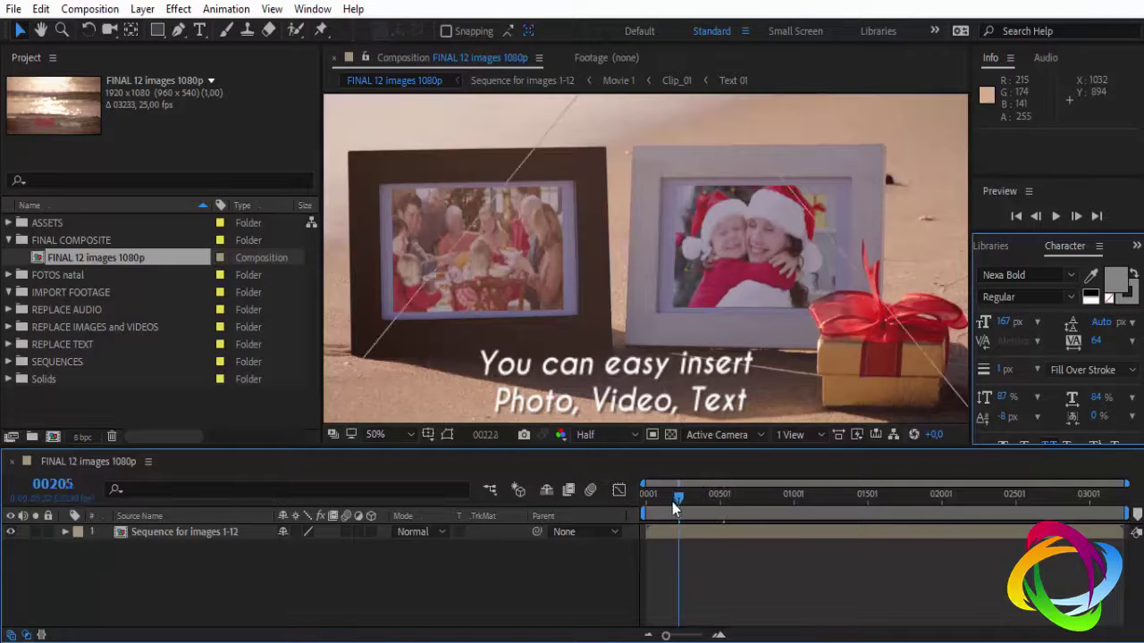
click(702, 499)
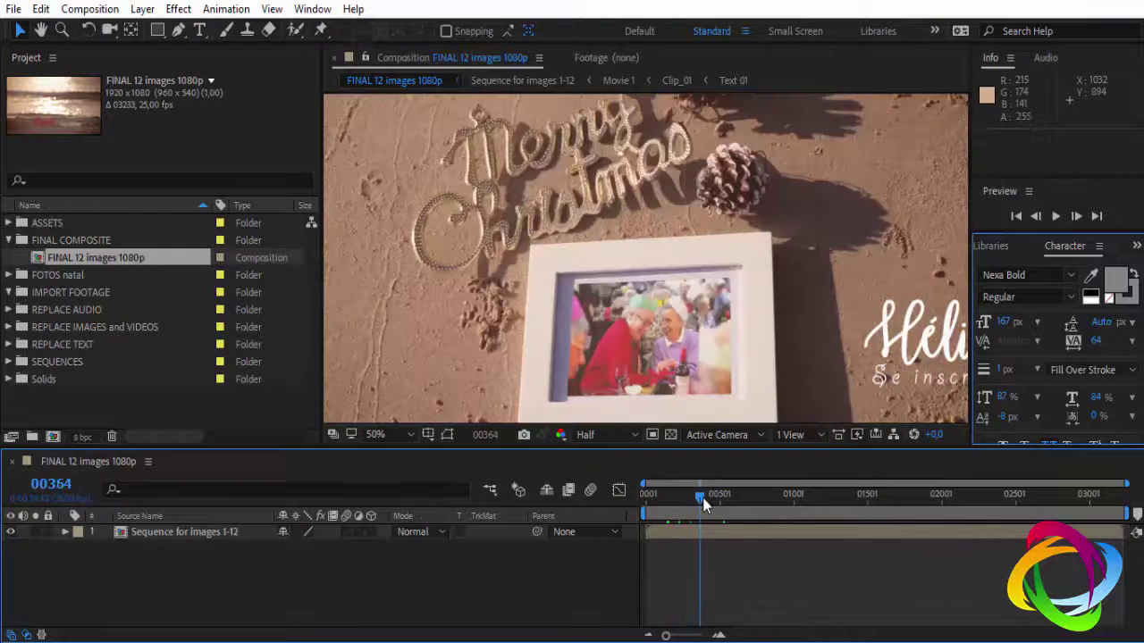
click(741, 501)
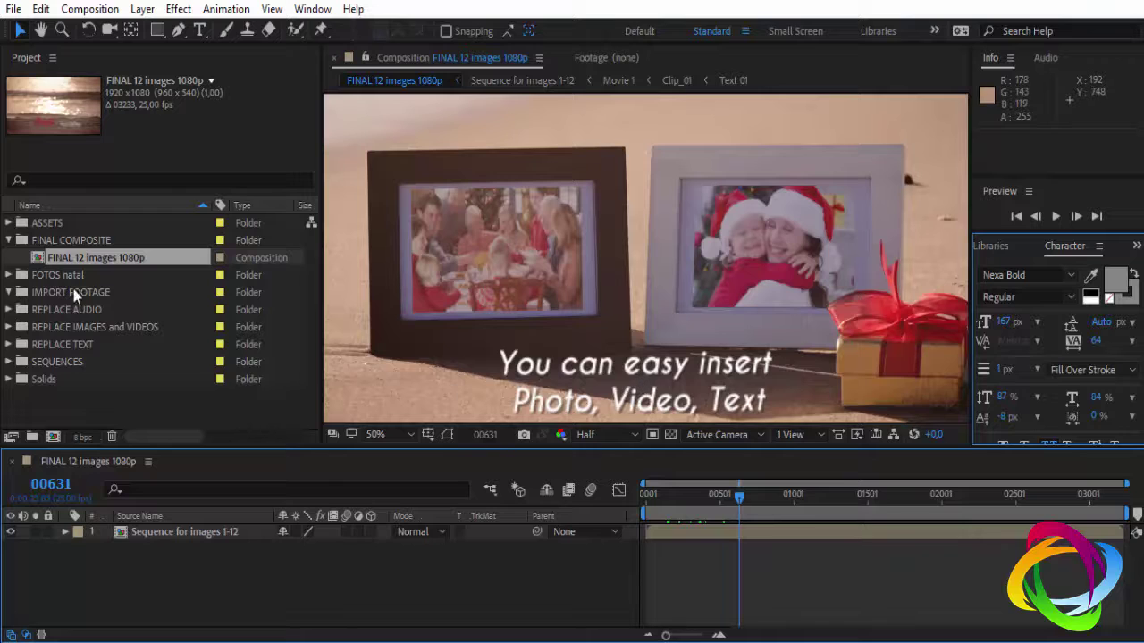
click(10, 344)
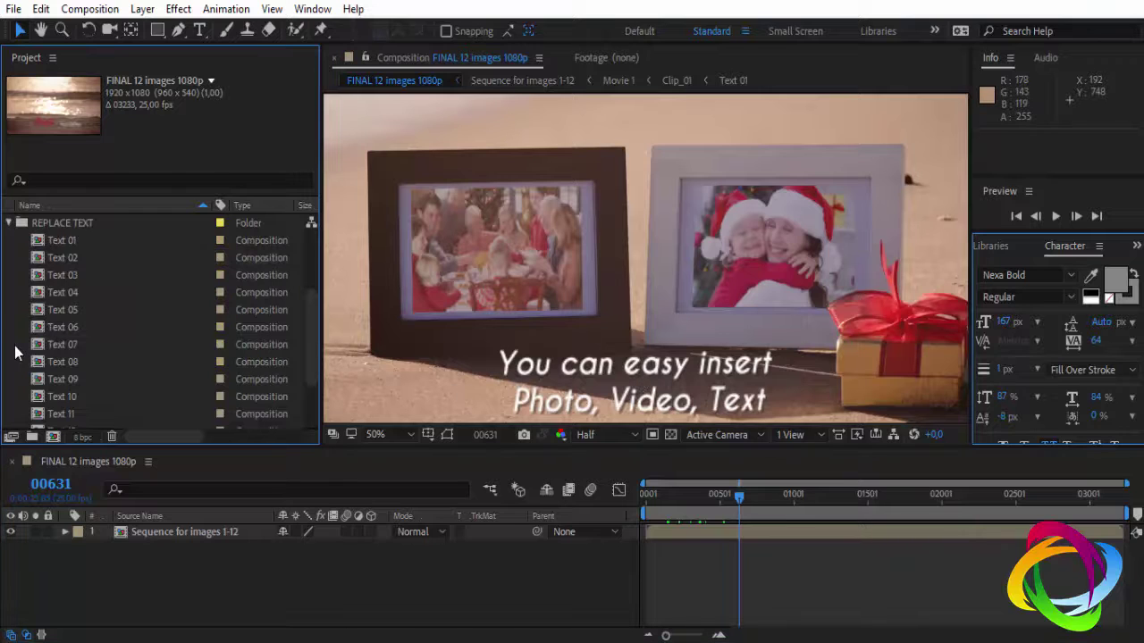
- Replace the Text 02 caption line 'You can easy insert' with 'Photoembranco', then close Text 02
click(67, 241)
double_click(65, 257)
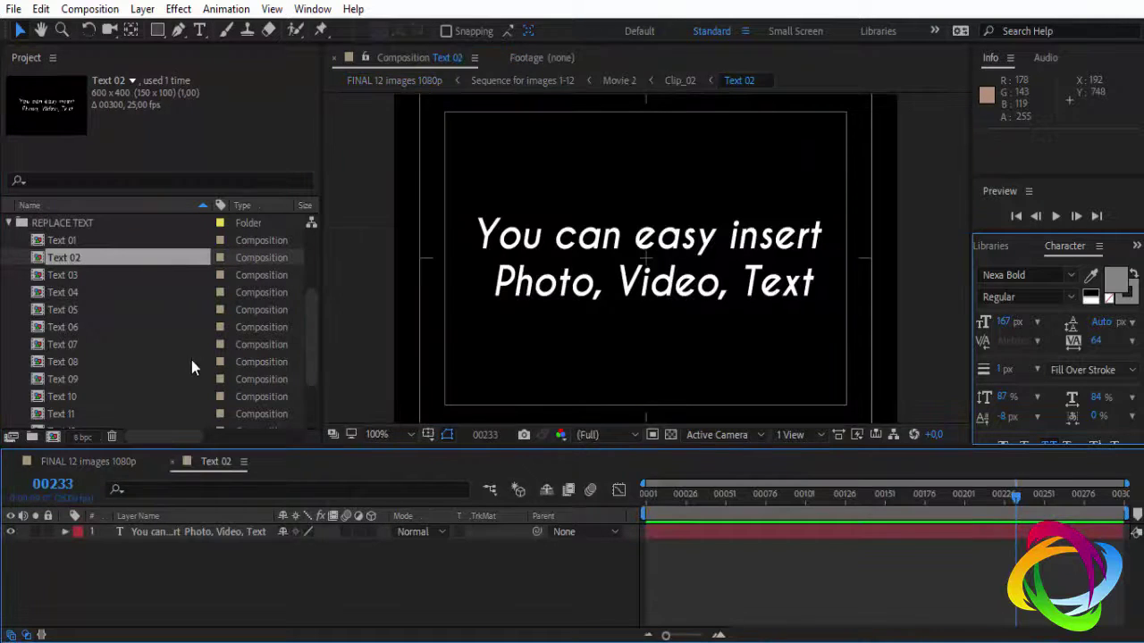
double_click(171, 532)
drag(480, 234, 792, 210)
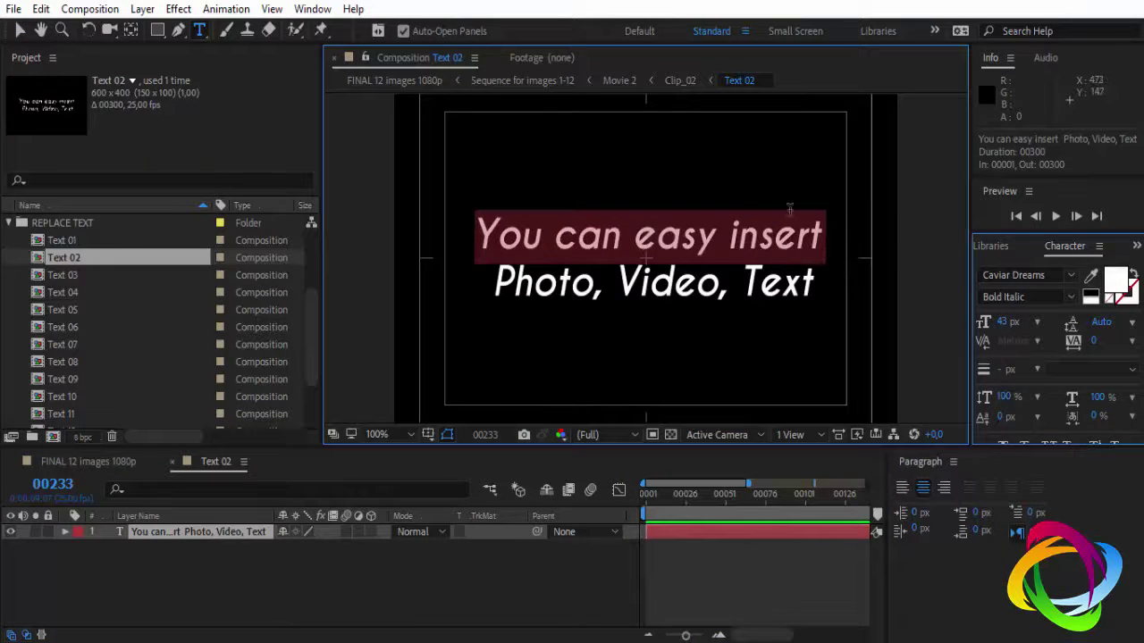
text(Photoe)
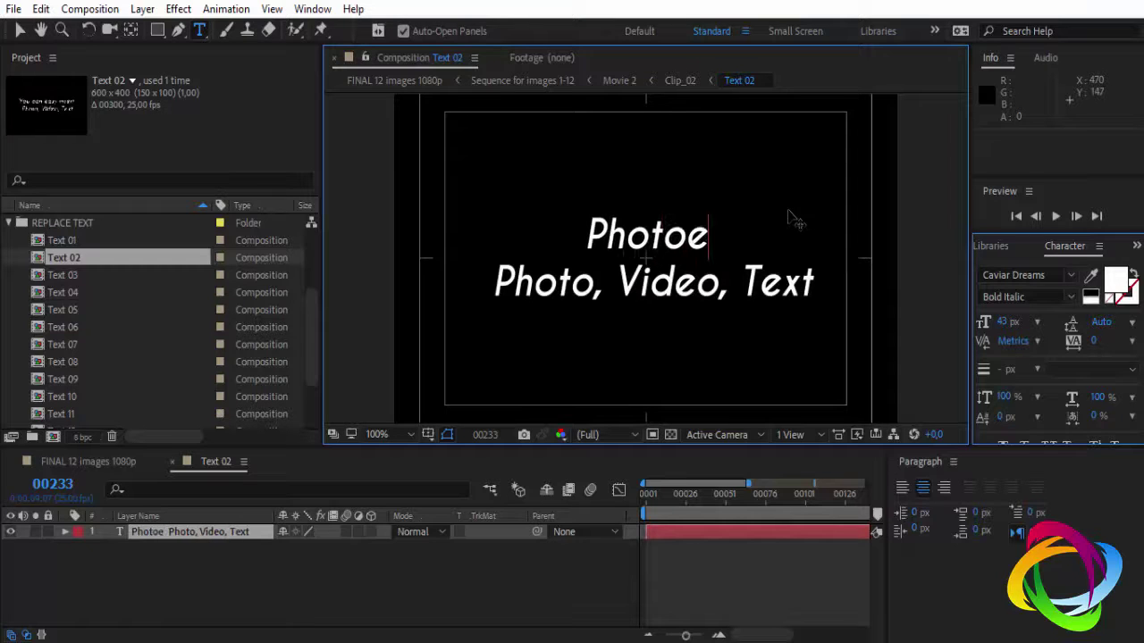
text(mbranc)
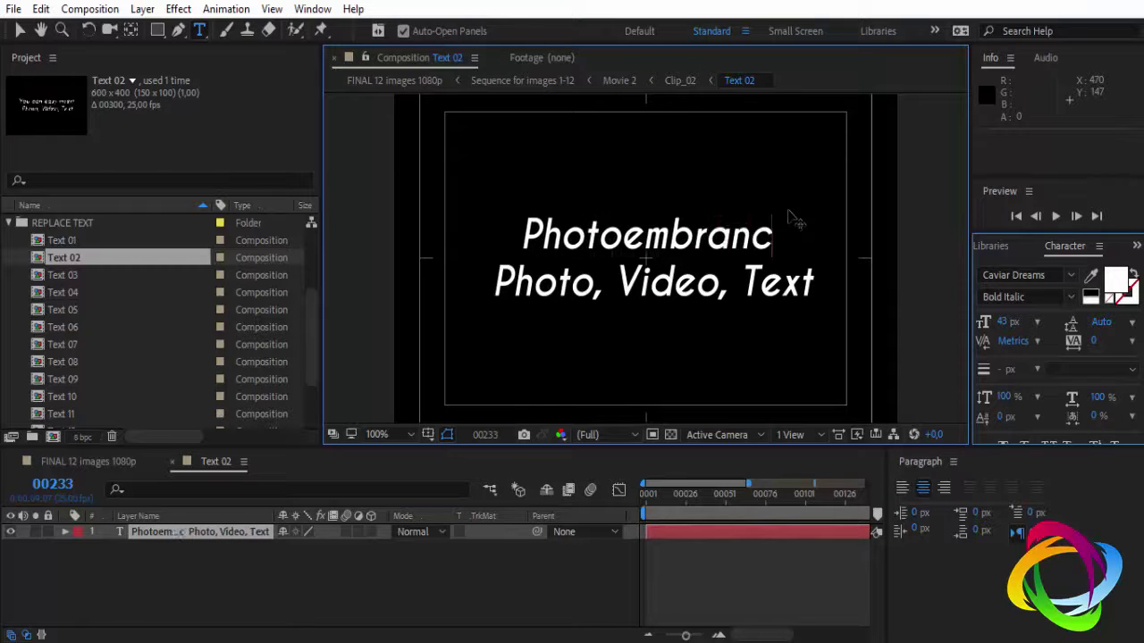
text(o)
click(172, 462)
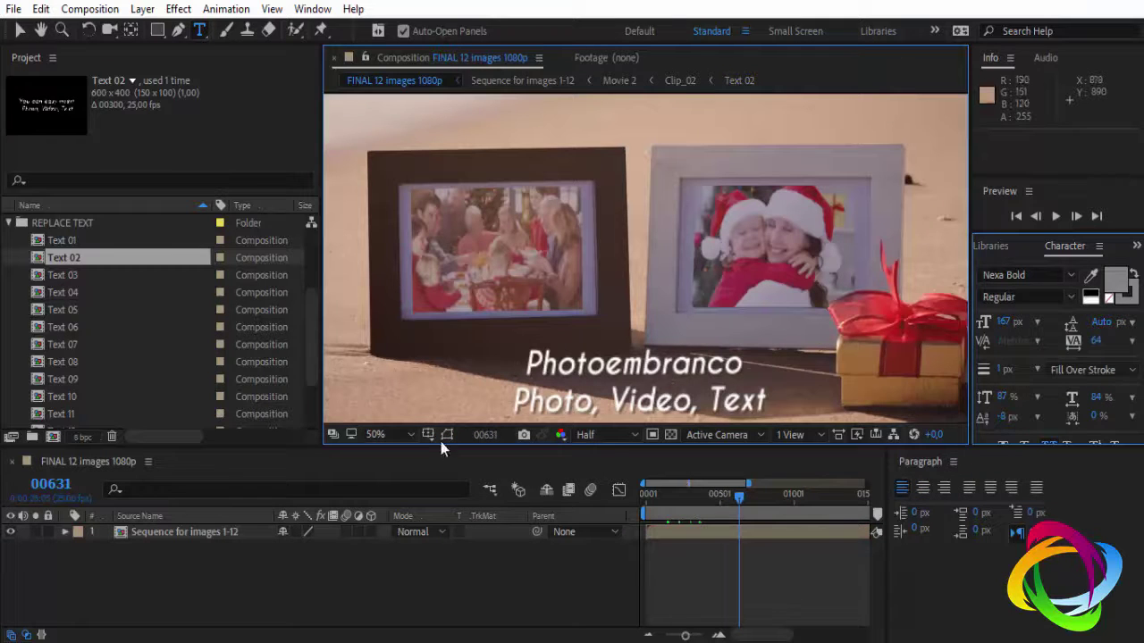
- Collapse REPLACE TEXT, open FINAL 12 images 1080p, and close the paragraph panel
click(9, 224)
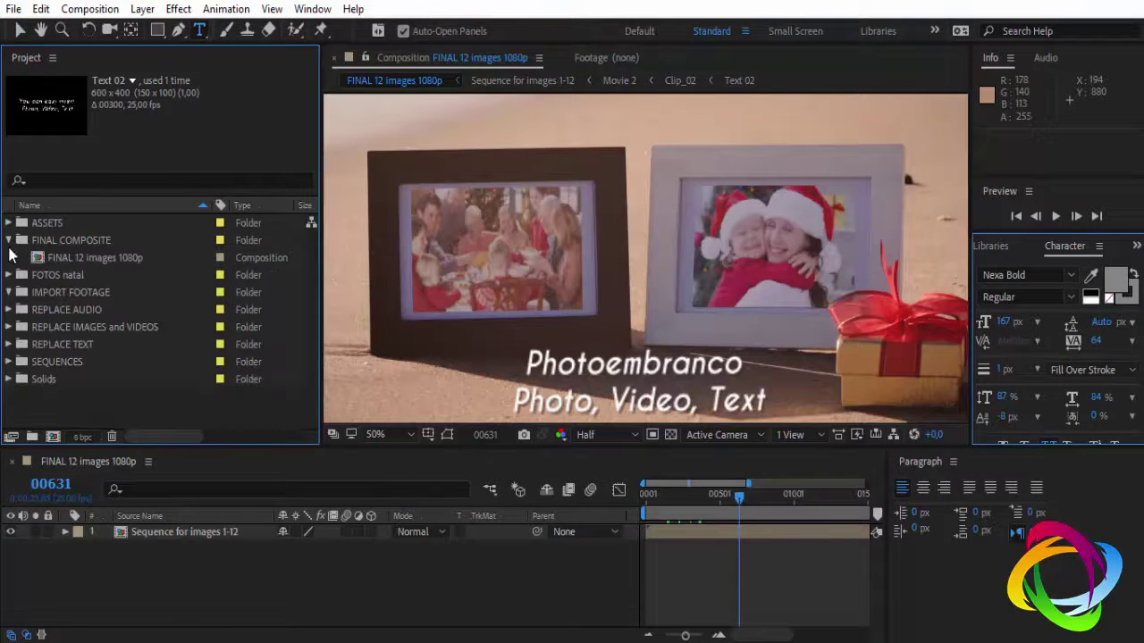
double_click(75, 257)
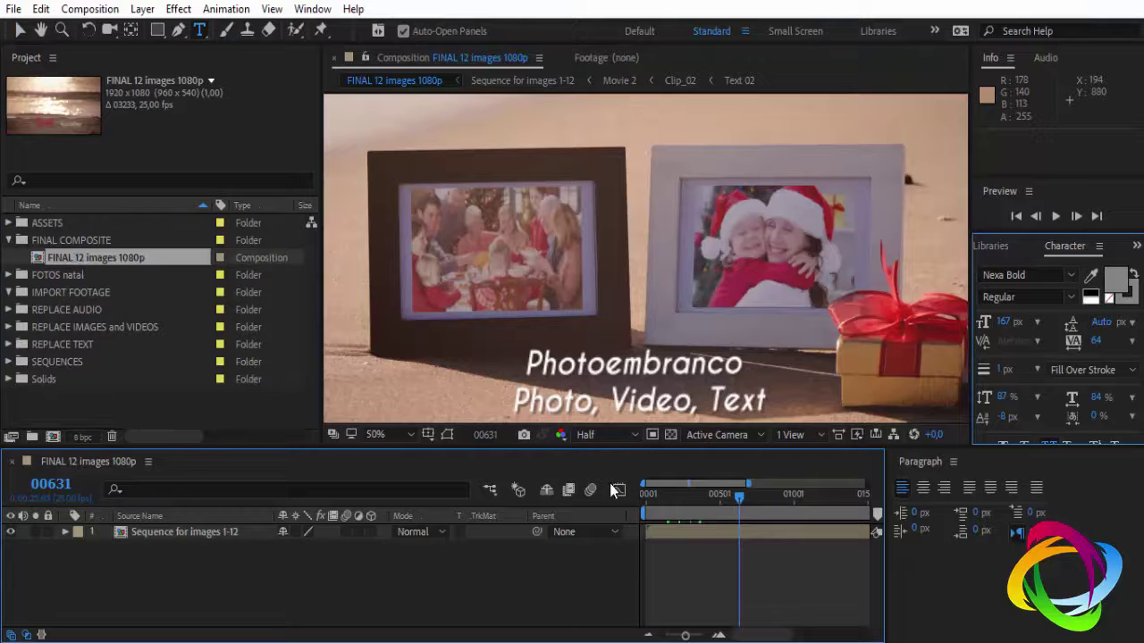
click(952, 461)
click(982, 232)
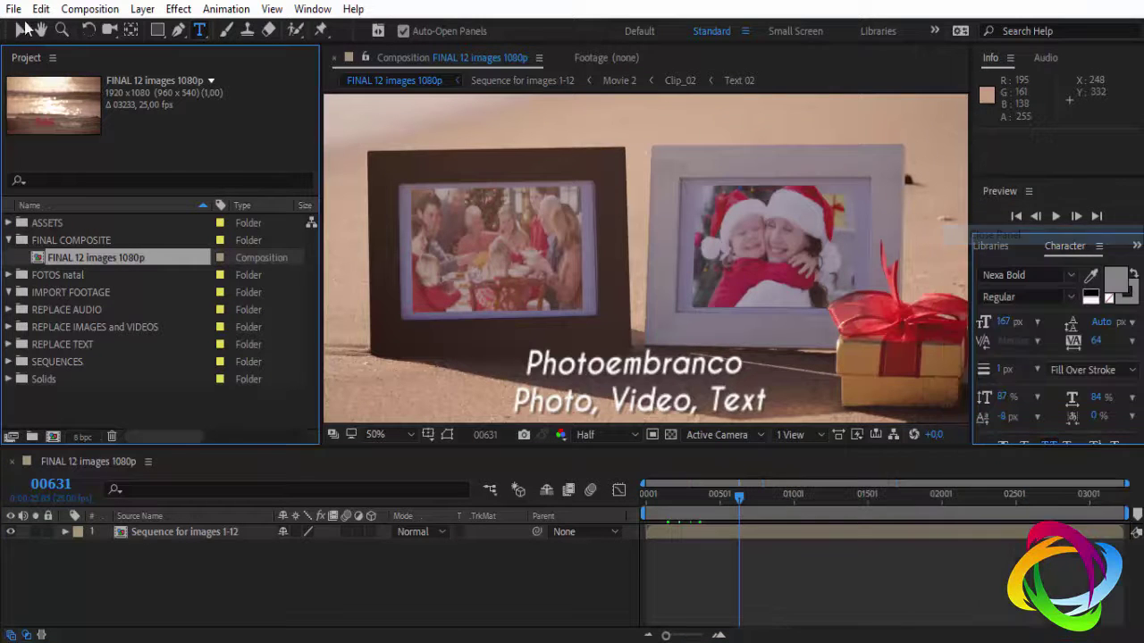
- Add the composition to the render queue with QuickTime output saved as FINAL 12 images 1080p.mov
click(76, 8)
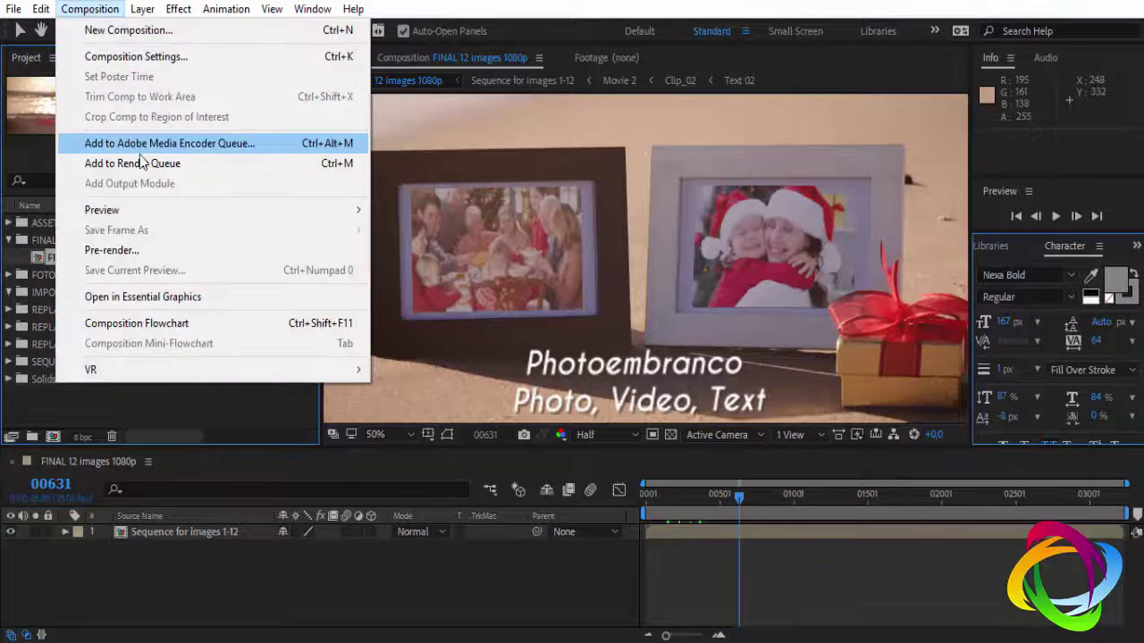
click(138, 163)
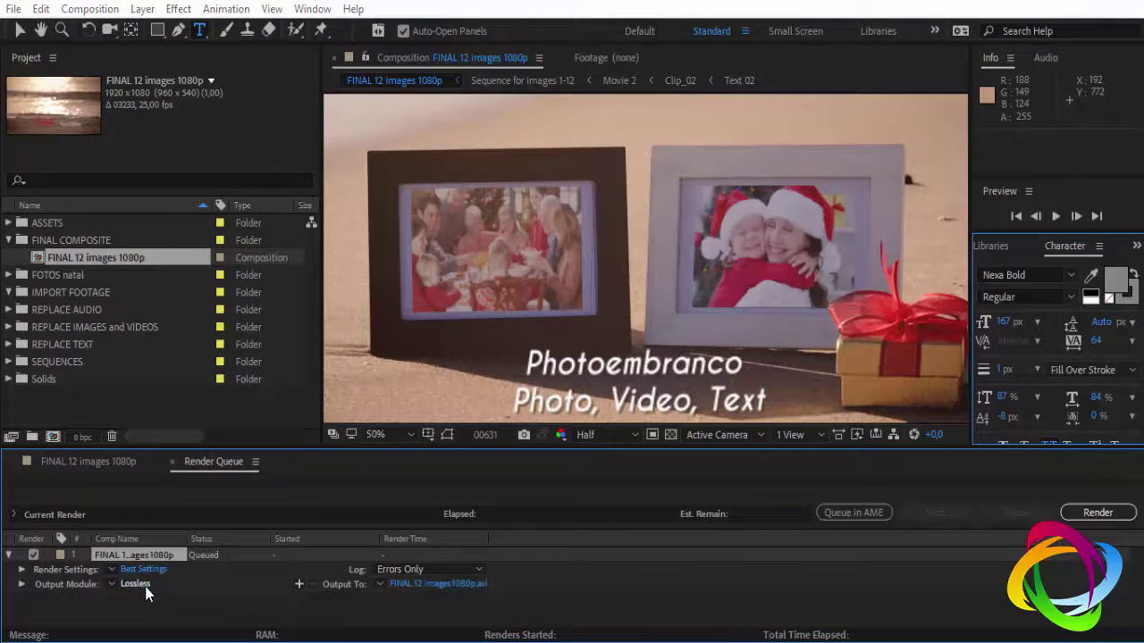
click(145, 586)
click(390, 106)
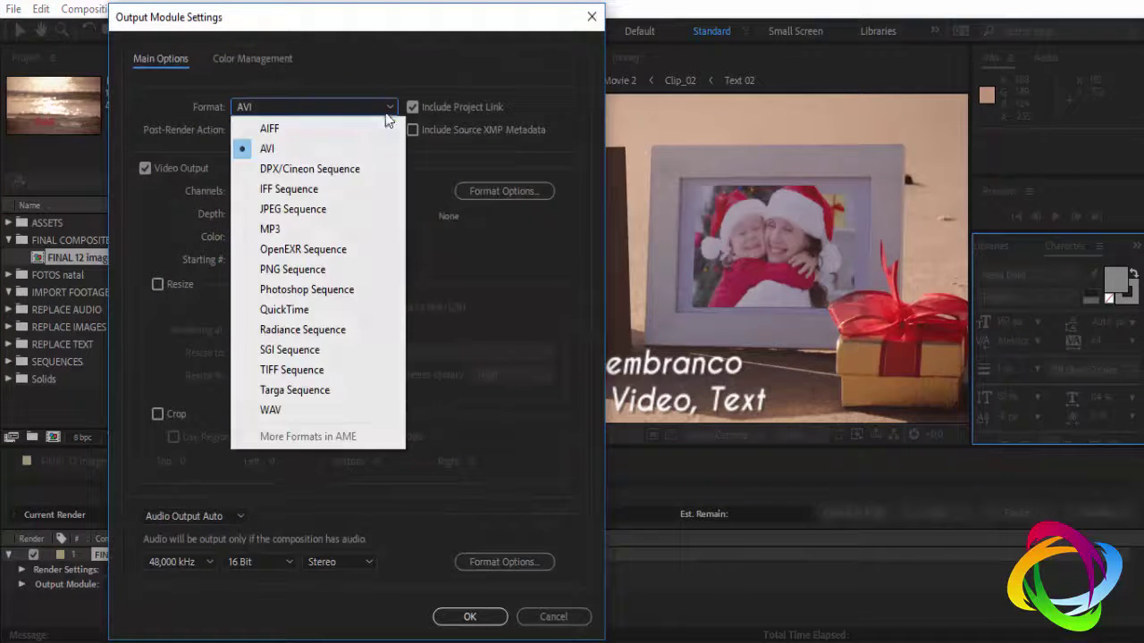
click(311, 310)
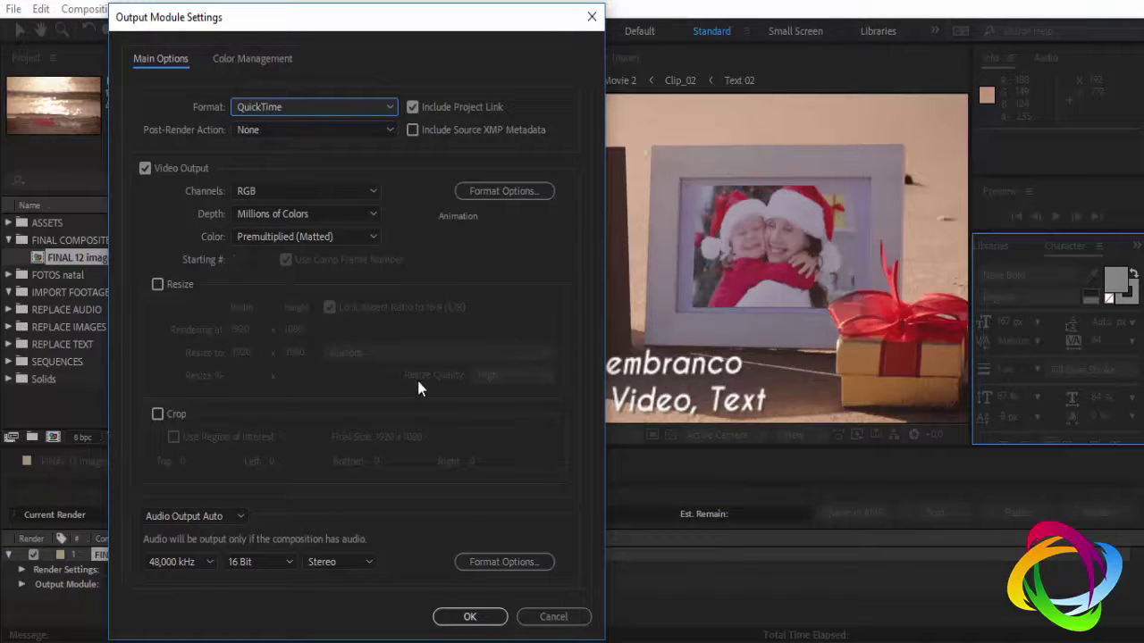
click(471, 617)
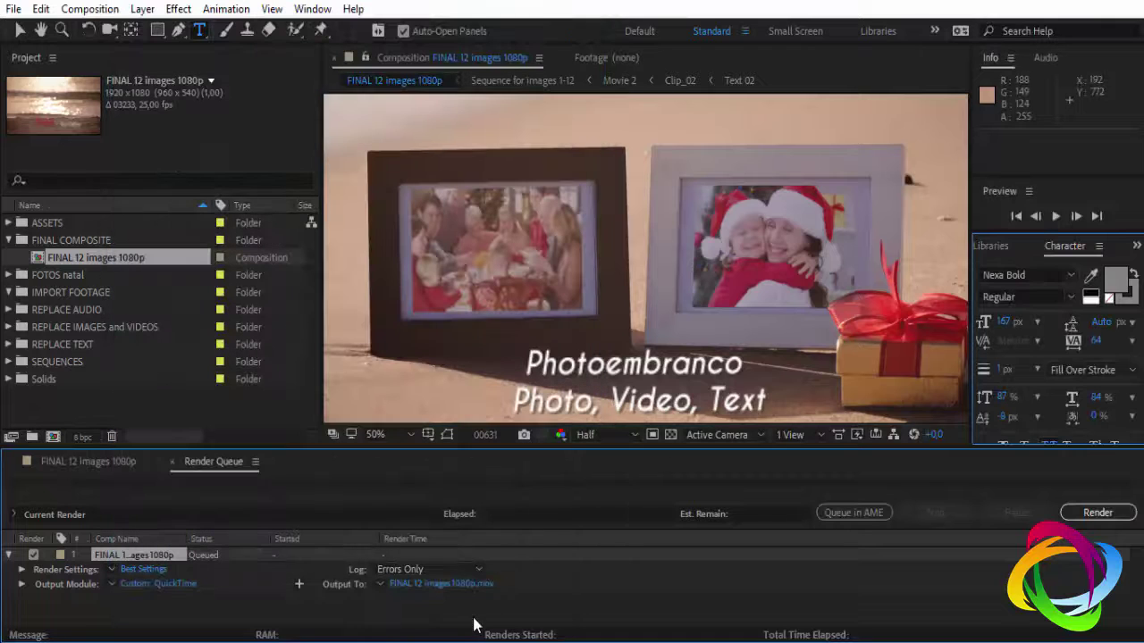
click(416, 585)
click(235, 361)
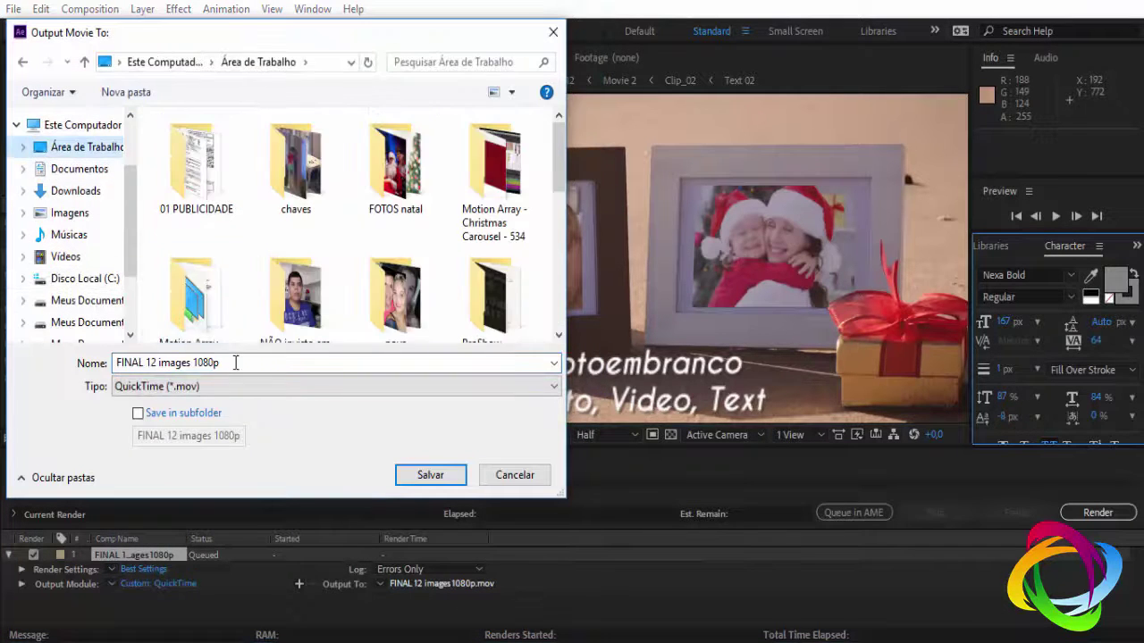
click(431, 474)
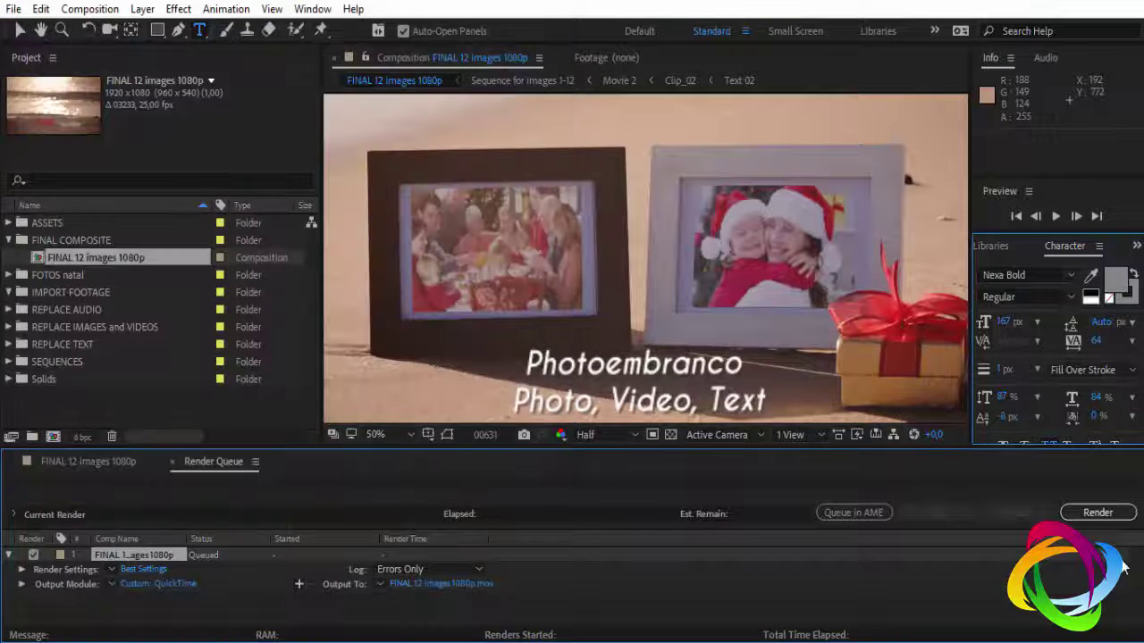
- Start the render, stop it, then quit After Effects without saving the project
click(1097, 513)
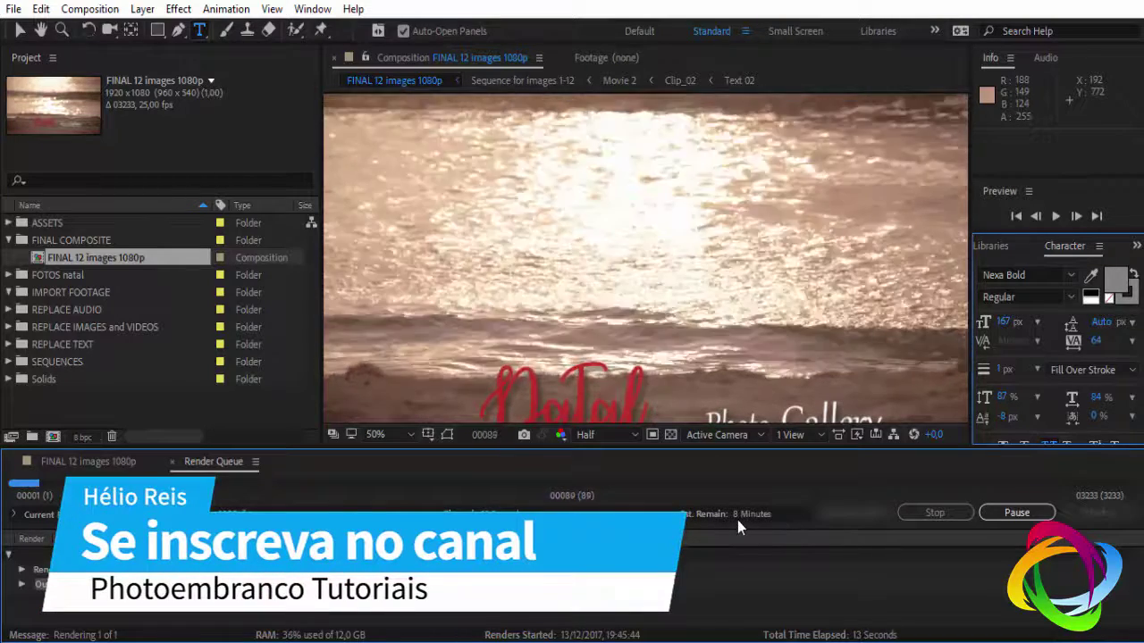
click(924, 515)
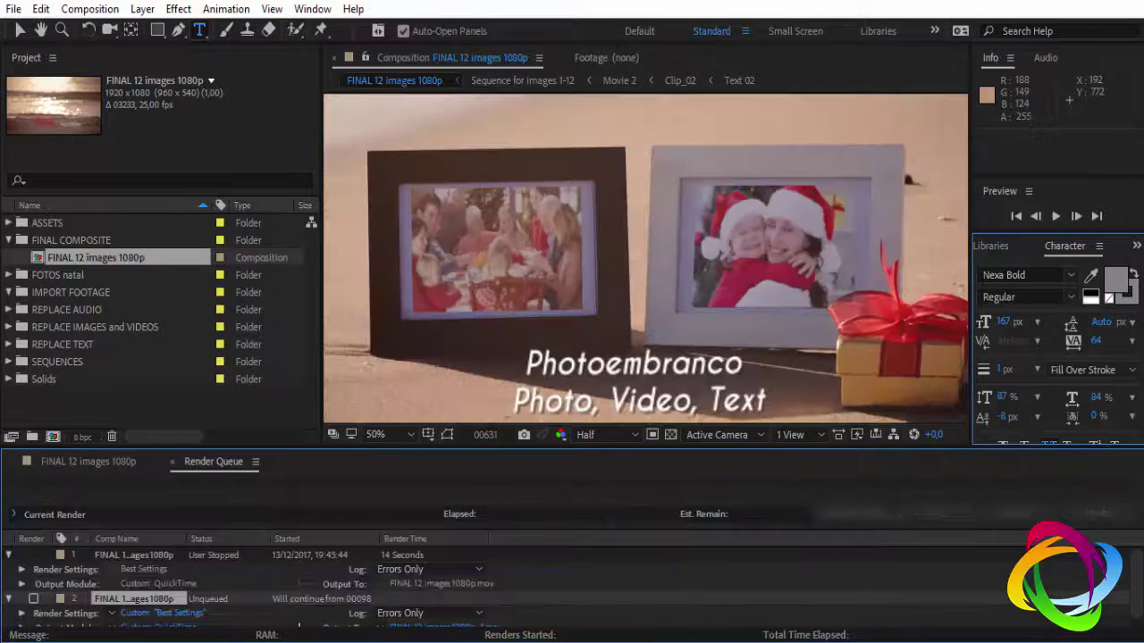
key(ctrl+q)
click(663, 354)
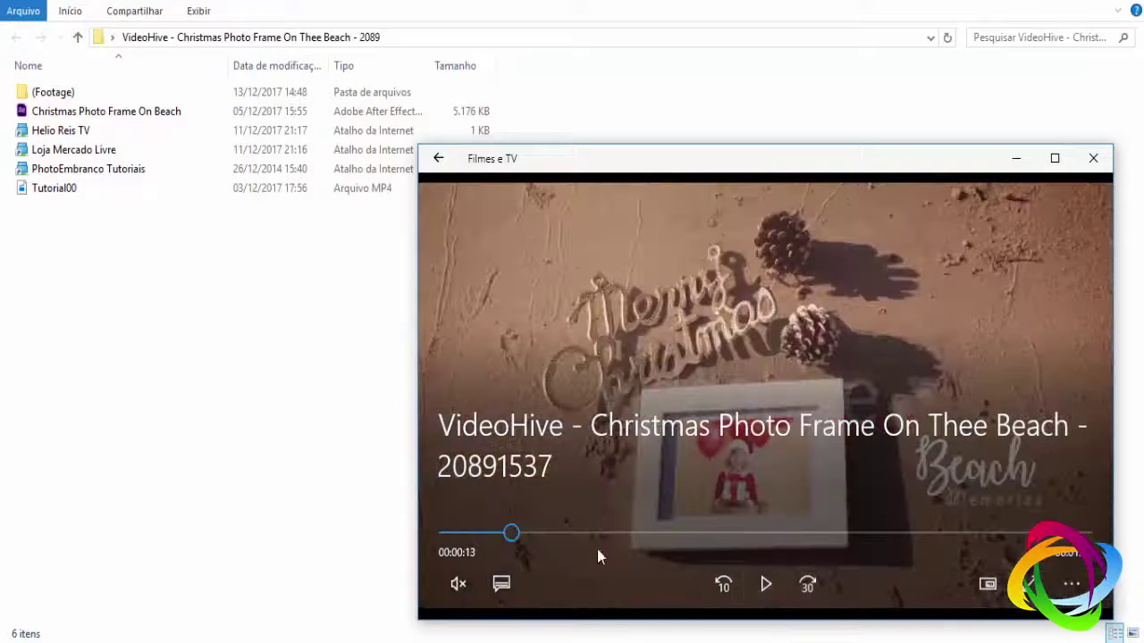
- Play the template's preview video in Filmes e TV, then close the player
click(765, 584)
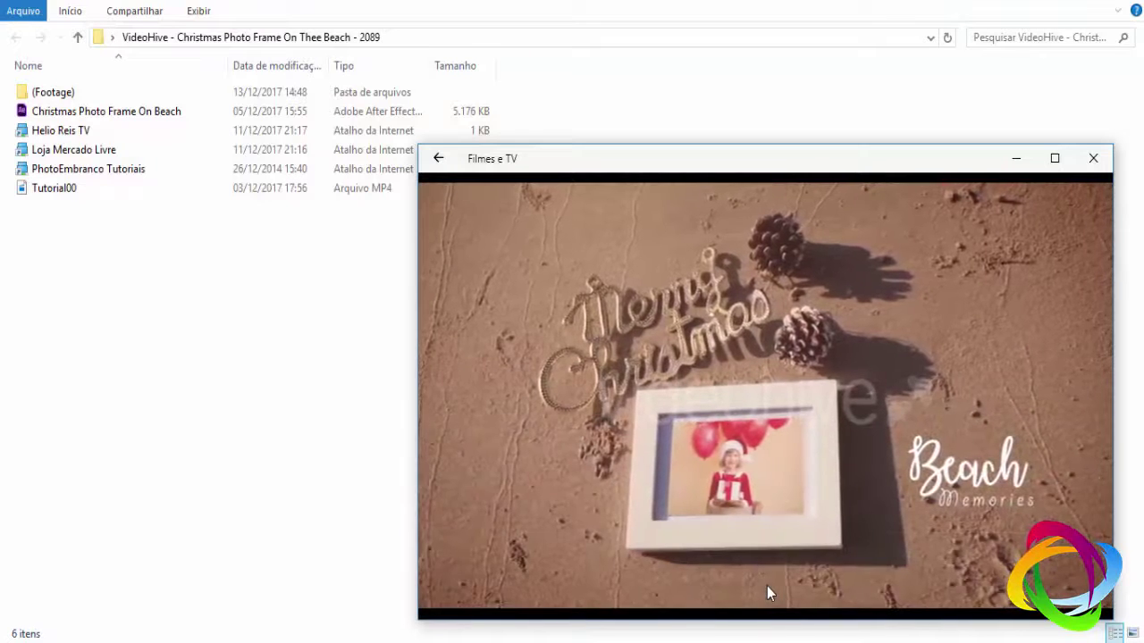
mouse_move(767, 587)
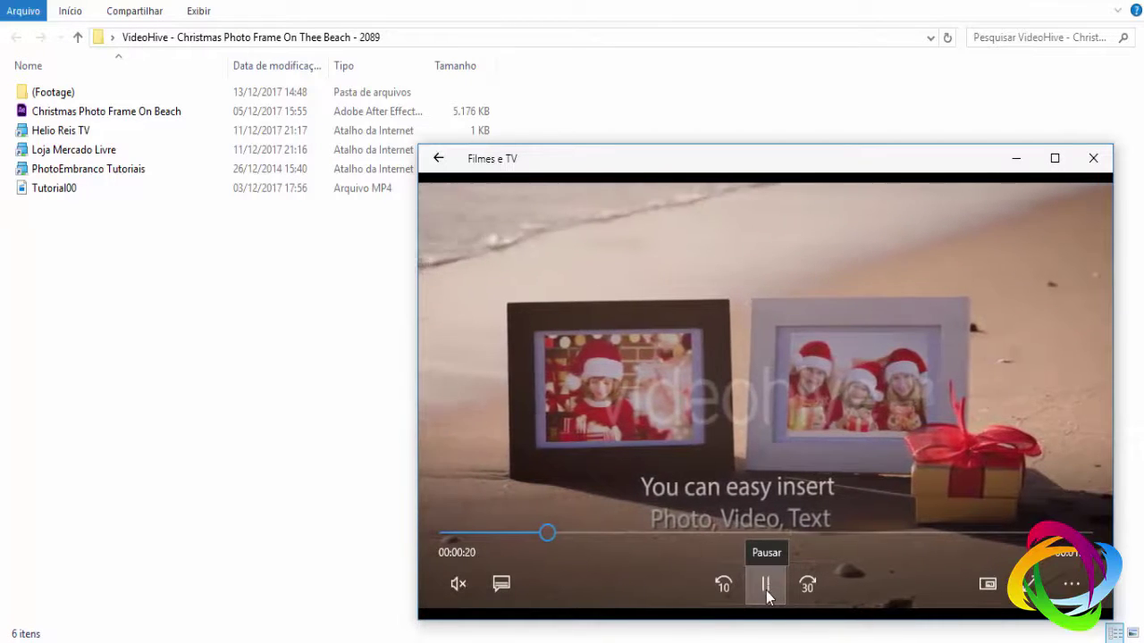
click(1093, 158)
right_click(570, 259)
- Refresh the folder, then browse the Takstar SGC-598 listing, selecting 'Microfone Direcional' in its title
click(666, 335)
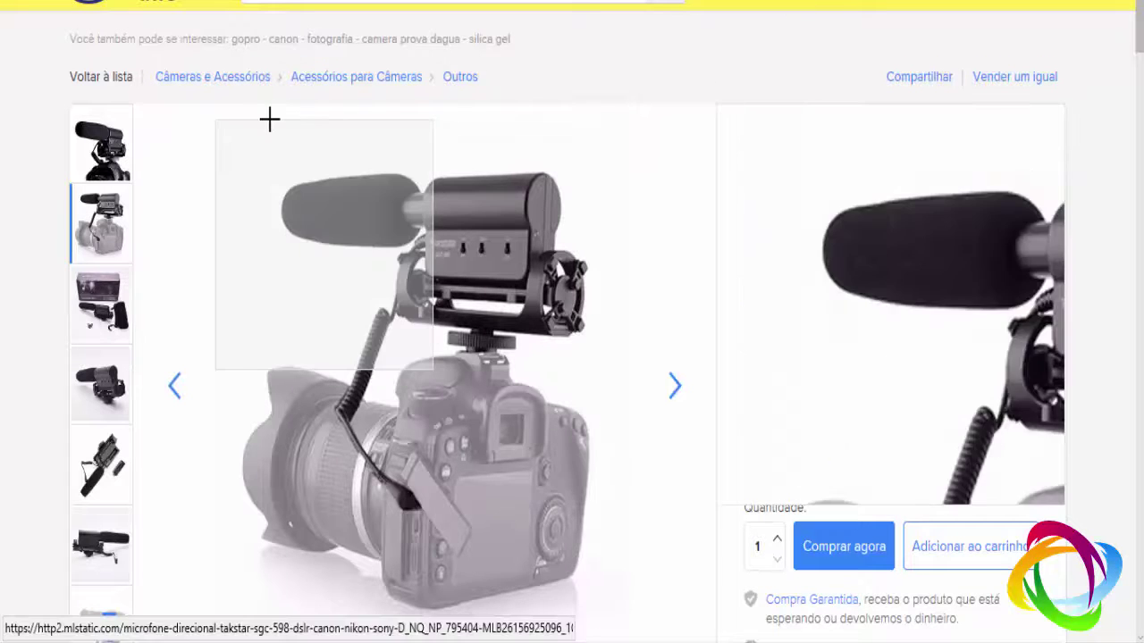
mouse_move(485, 256)
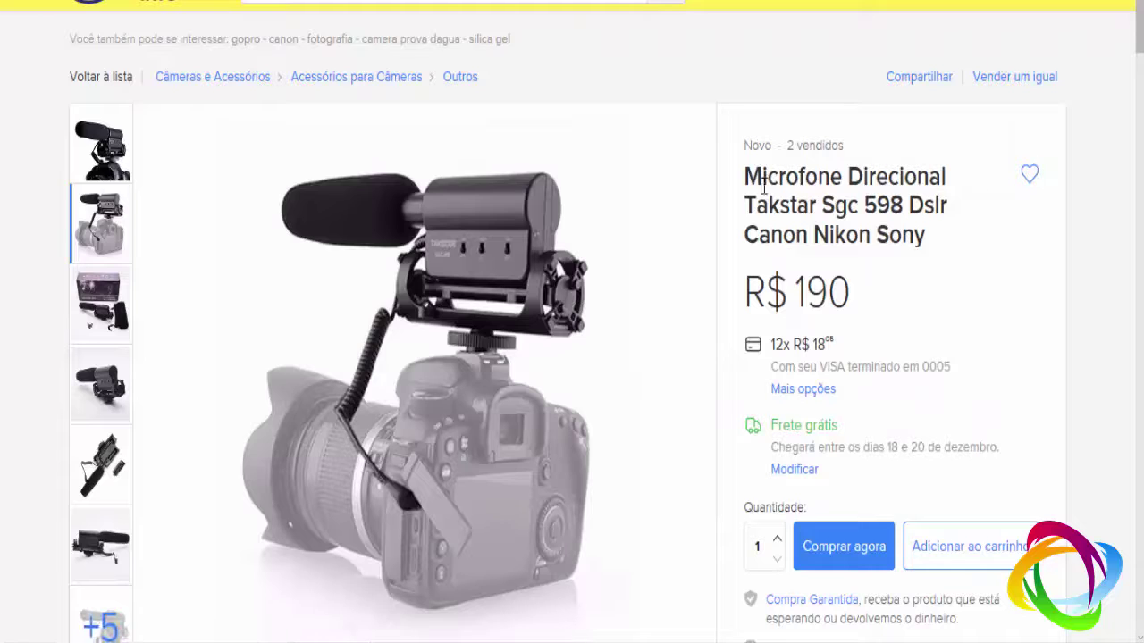
mouse_move(749, 172)
mouse_down()
mouse_move(909, 168)
mouse_move(946, 209)
mouse_up()
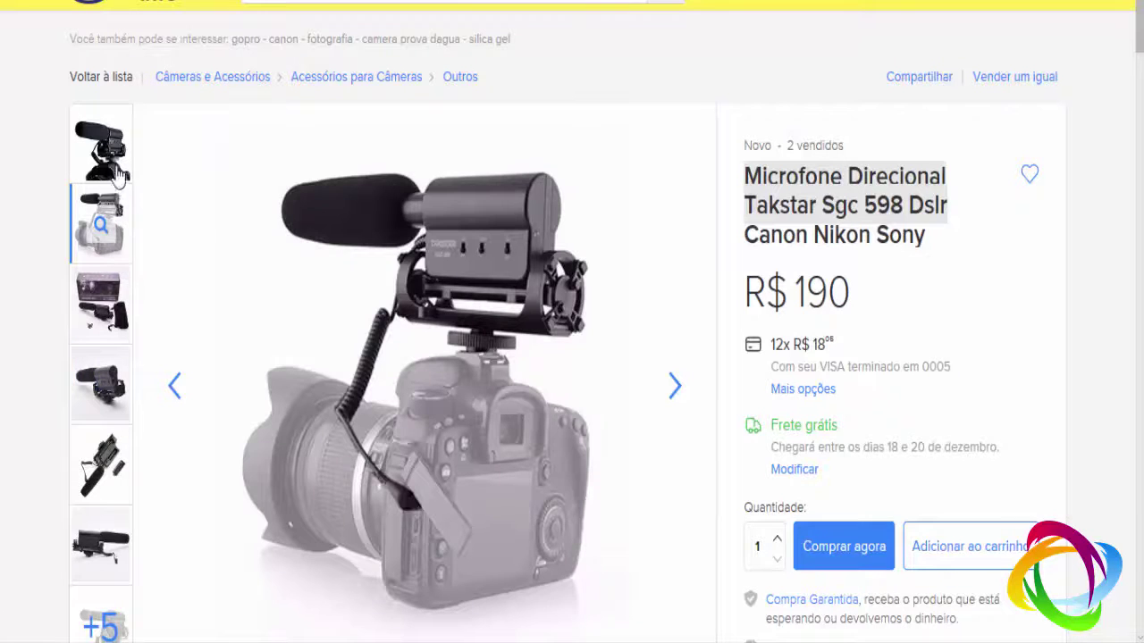
scroll(9, 323, down, 2)
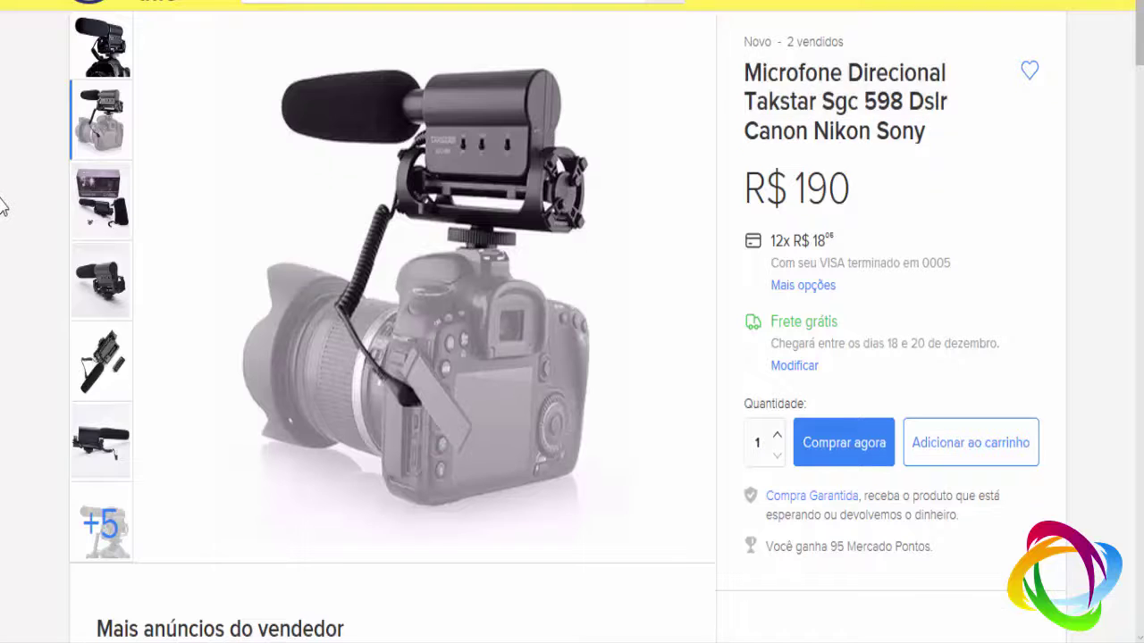
scroll(2, 205, up, 1)
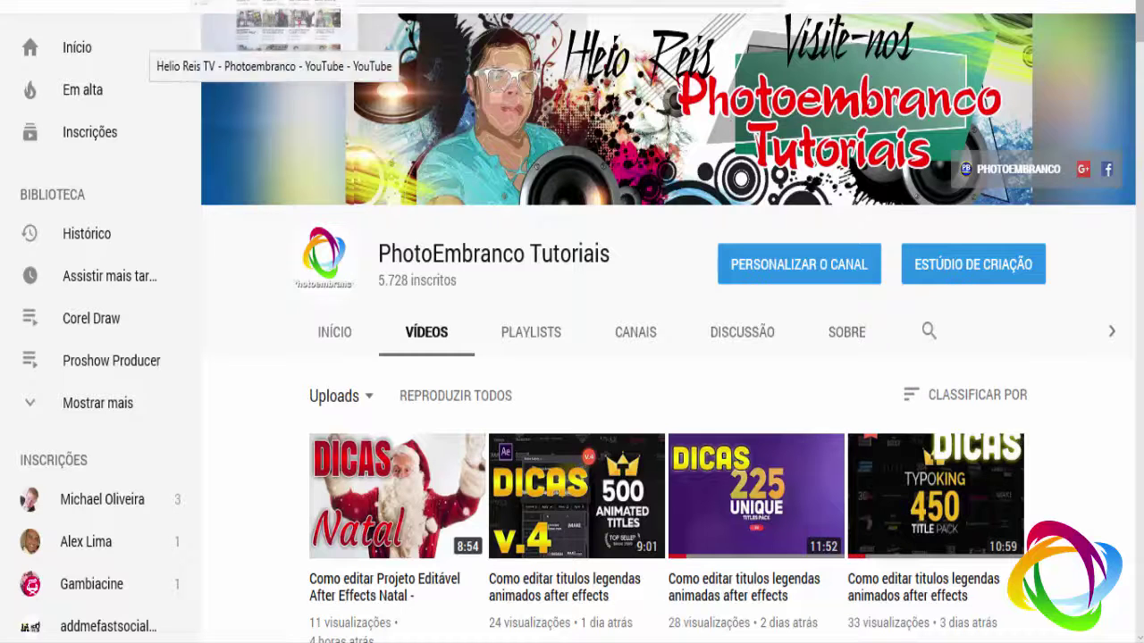
- Switch to the vlog channel's tab and highlight its 1.070 inscritos subscriber count
click(178, 5)
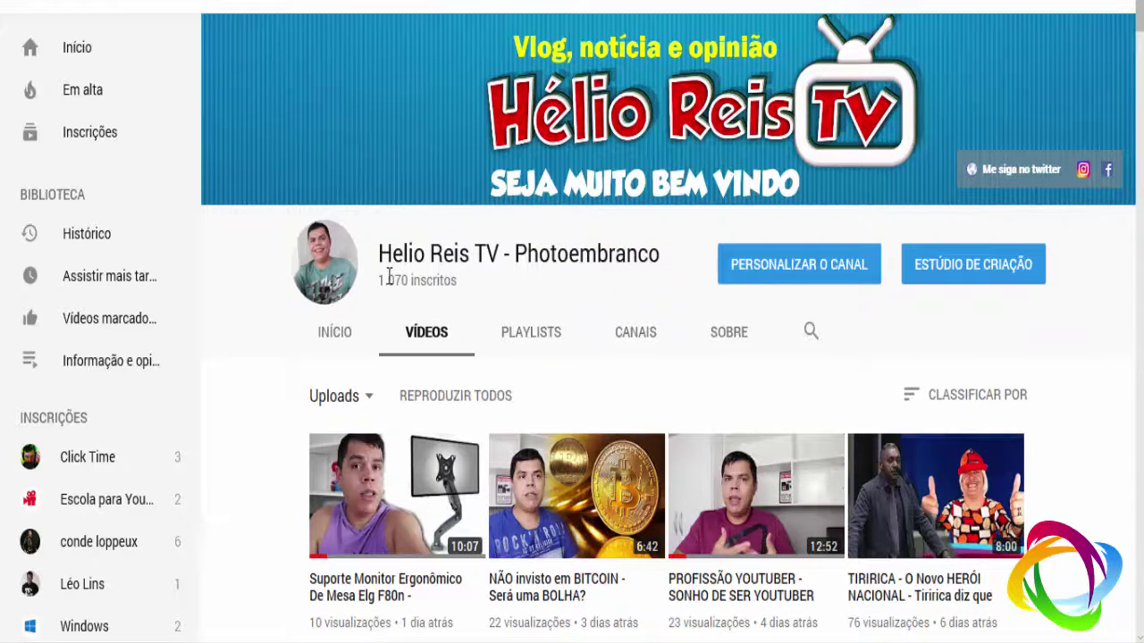
triple_click(419, 276)
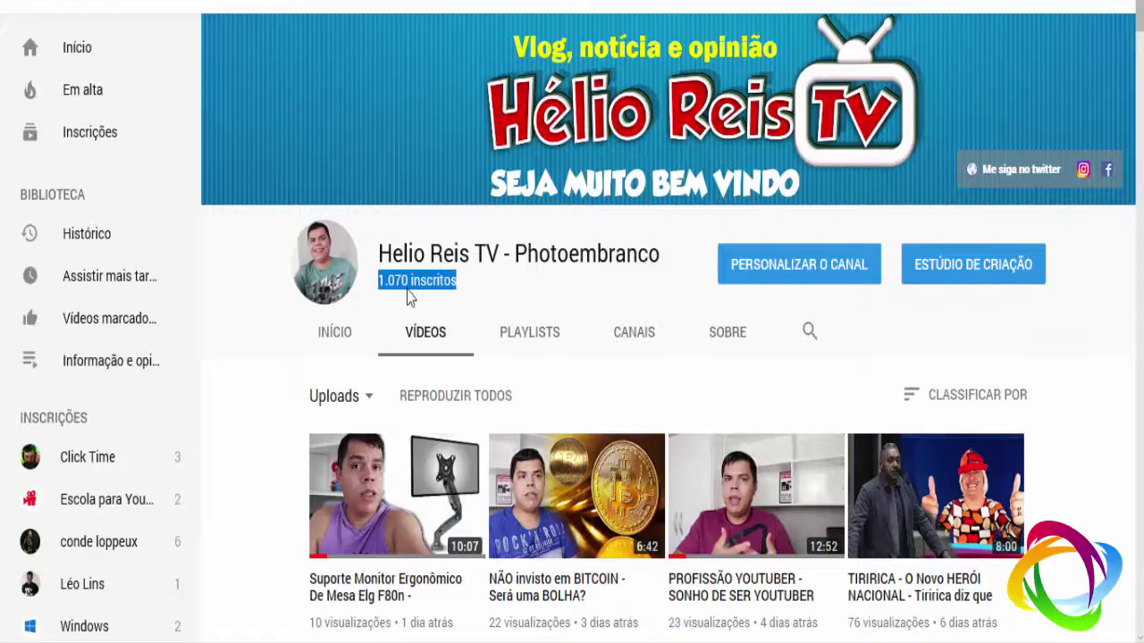
click(236, 361)
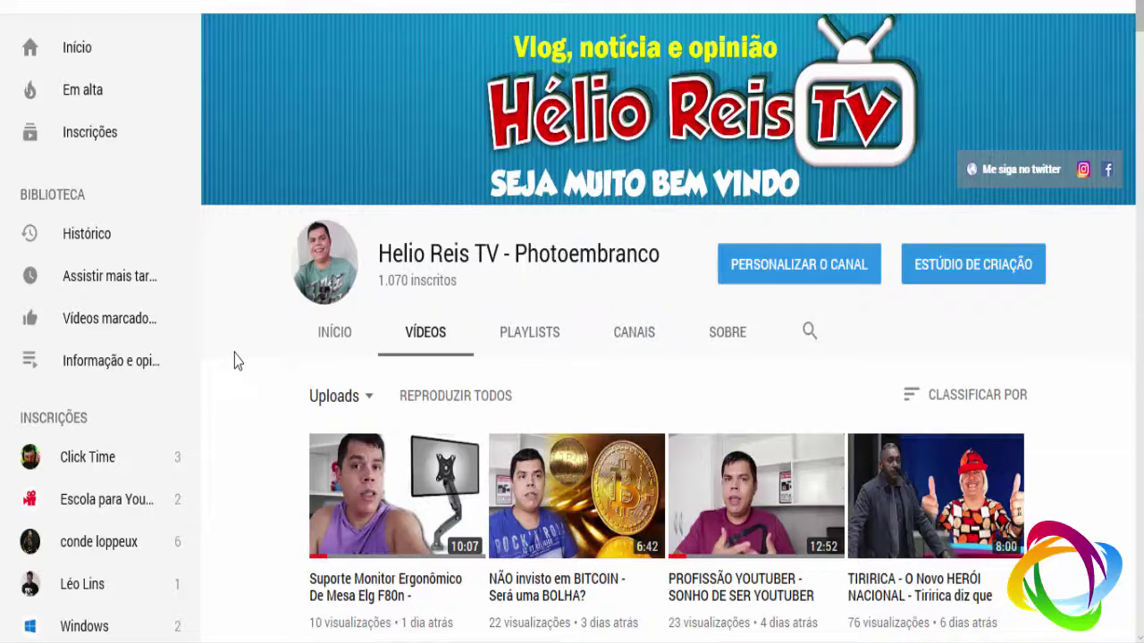